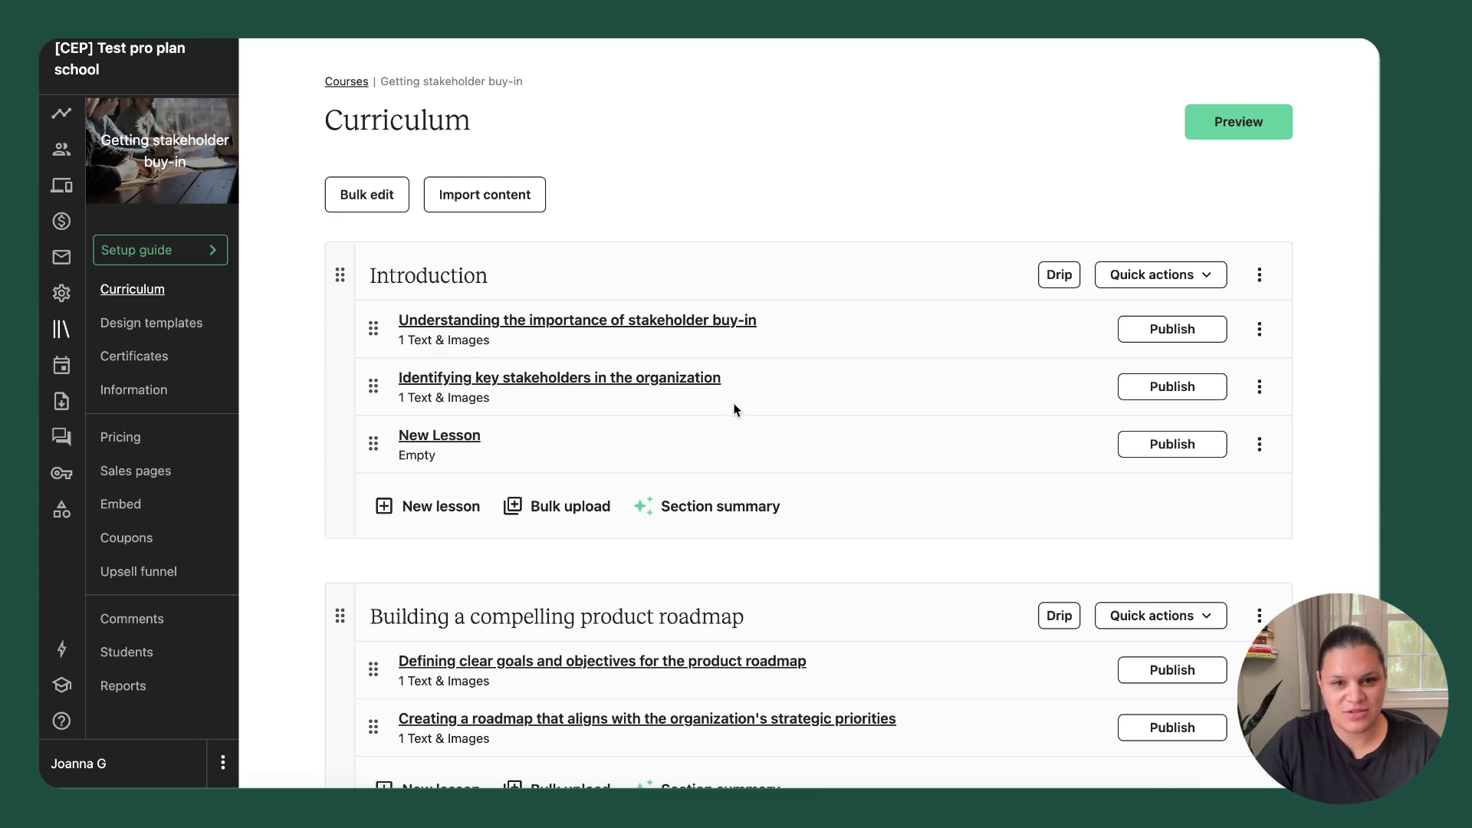
# Add a second 'New Lesson' under Introduction with its default name and open its editor
pyautogui.click(384, 508)
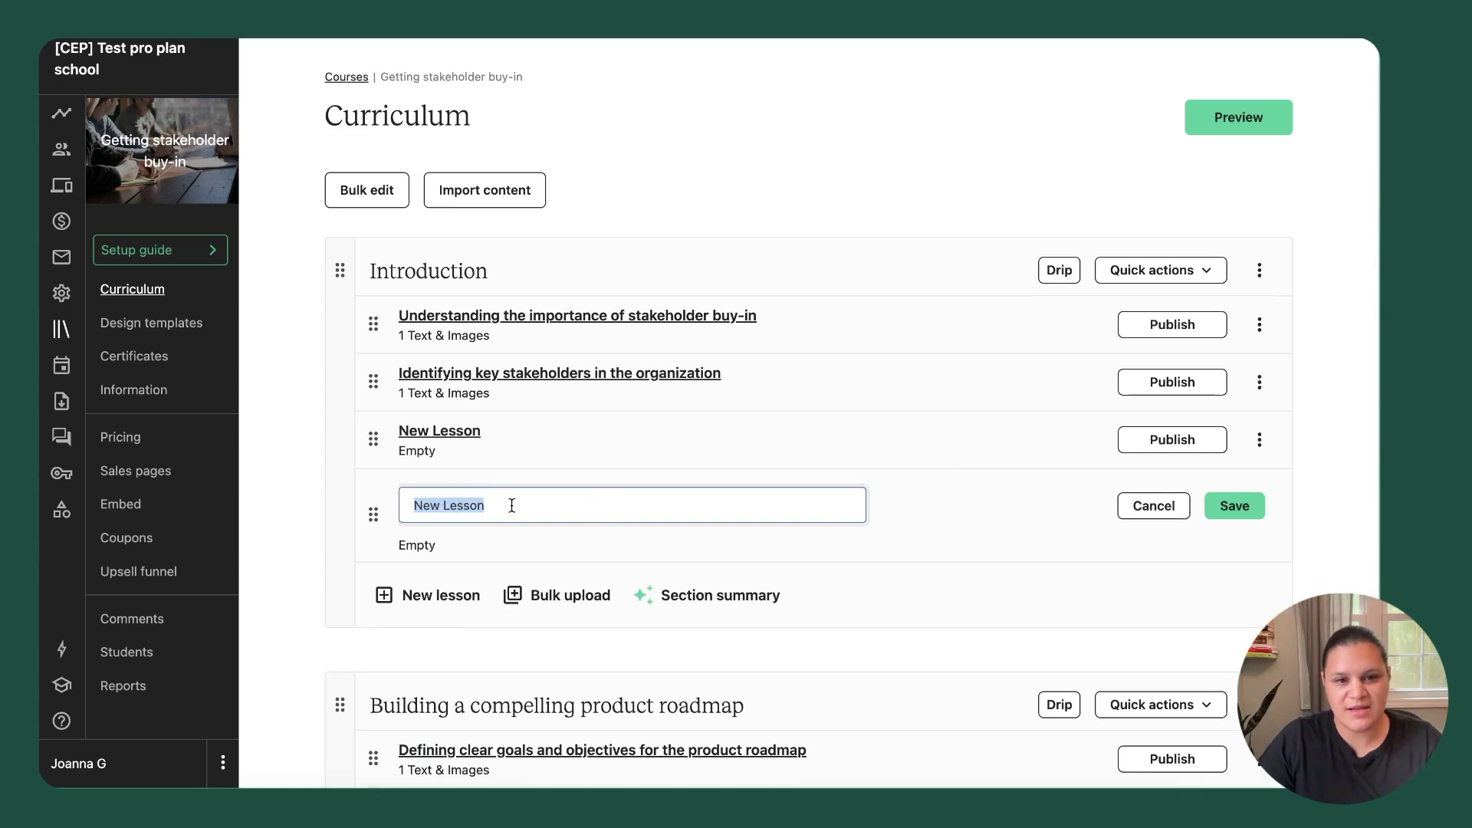
pyautogui.click(1252, 515)
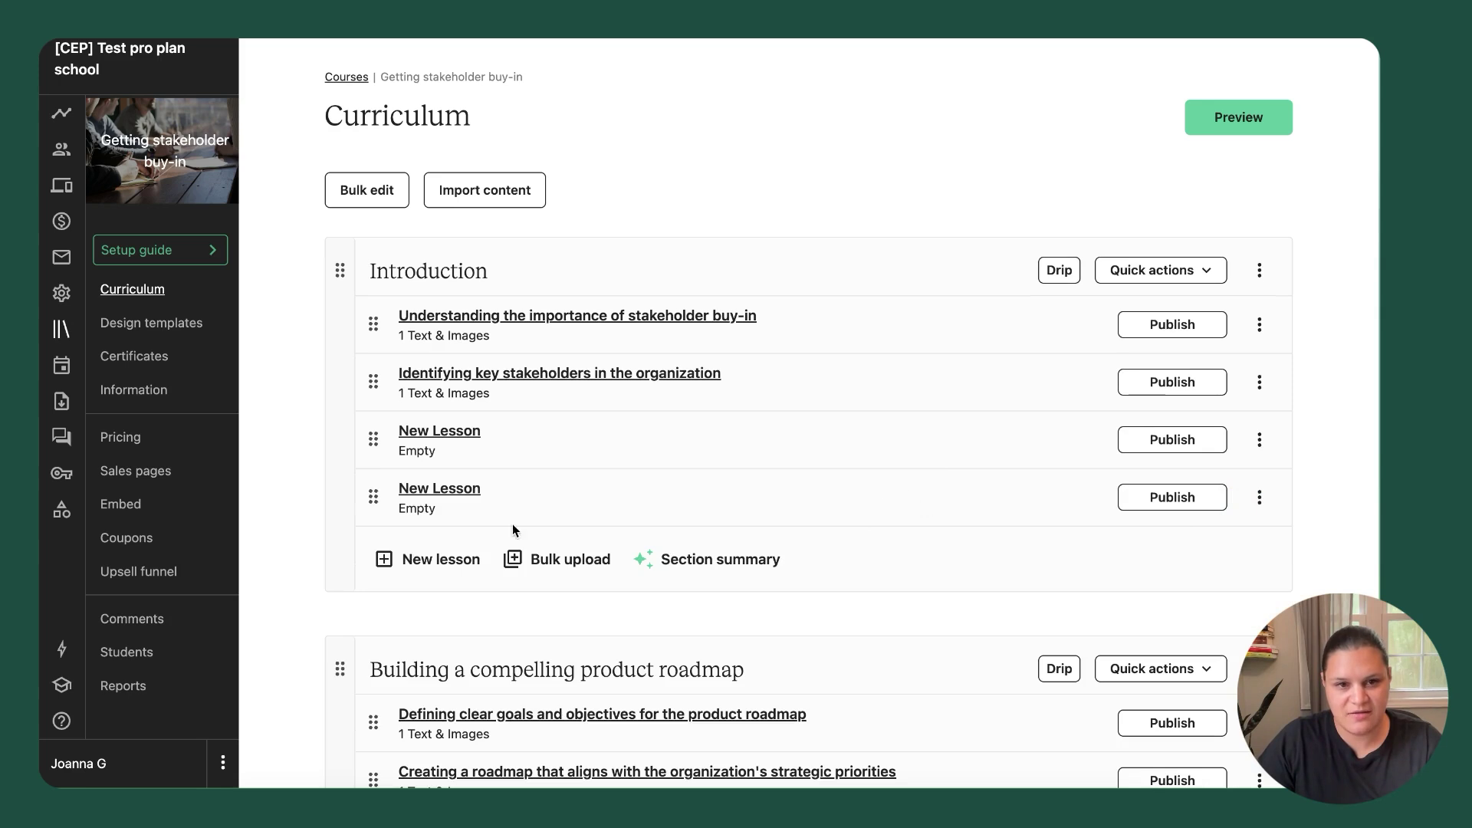
pyautogui.click(460, 488)
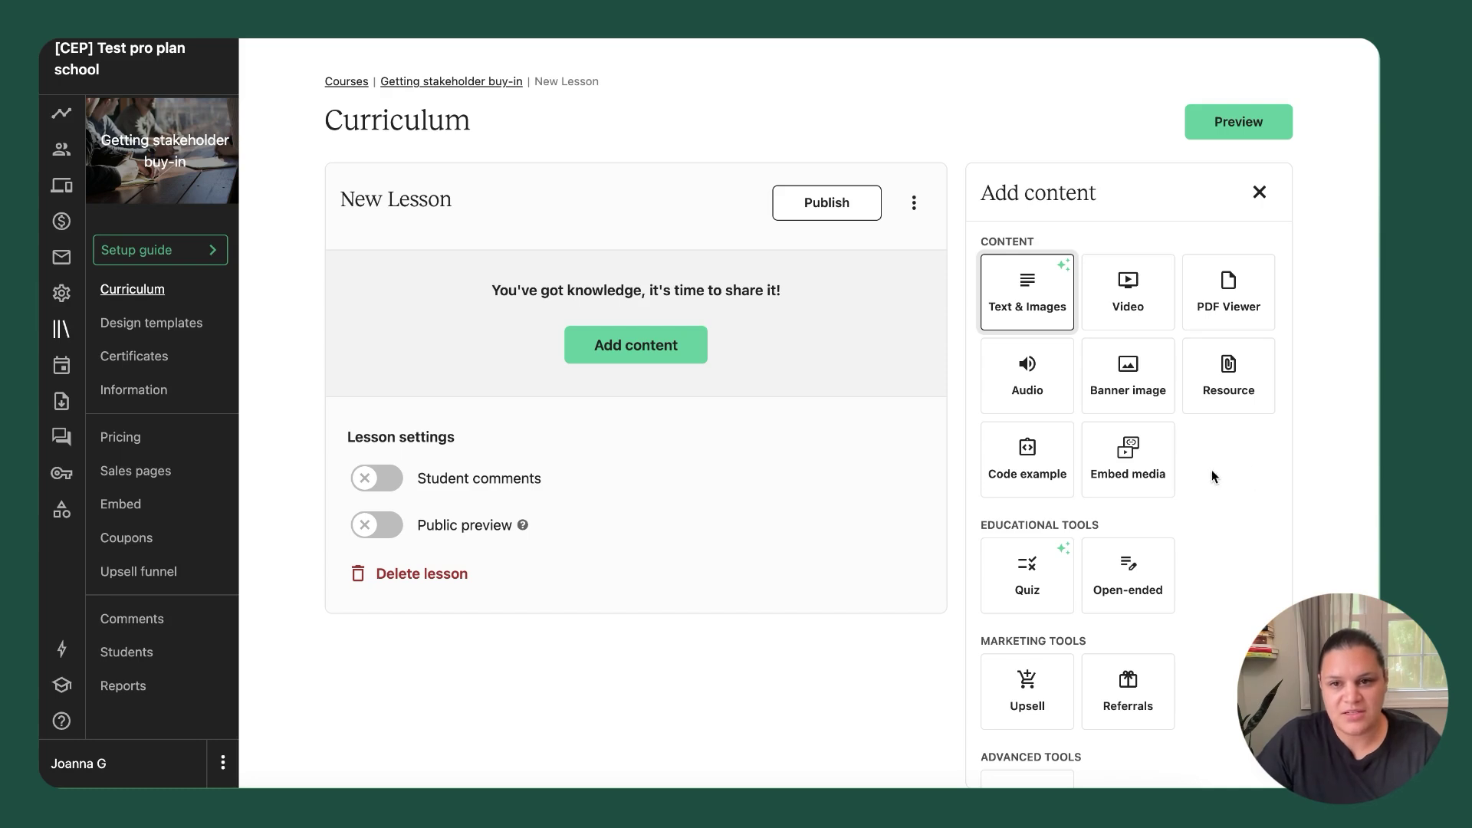
# Add a Text & Images block with AI text on 'Materials for good study practices', keeping only the first paragraph
pyautogui.click(1039, 310)
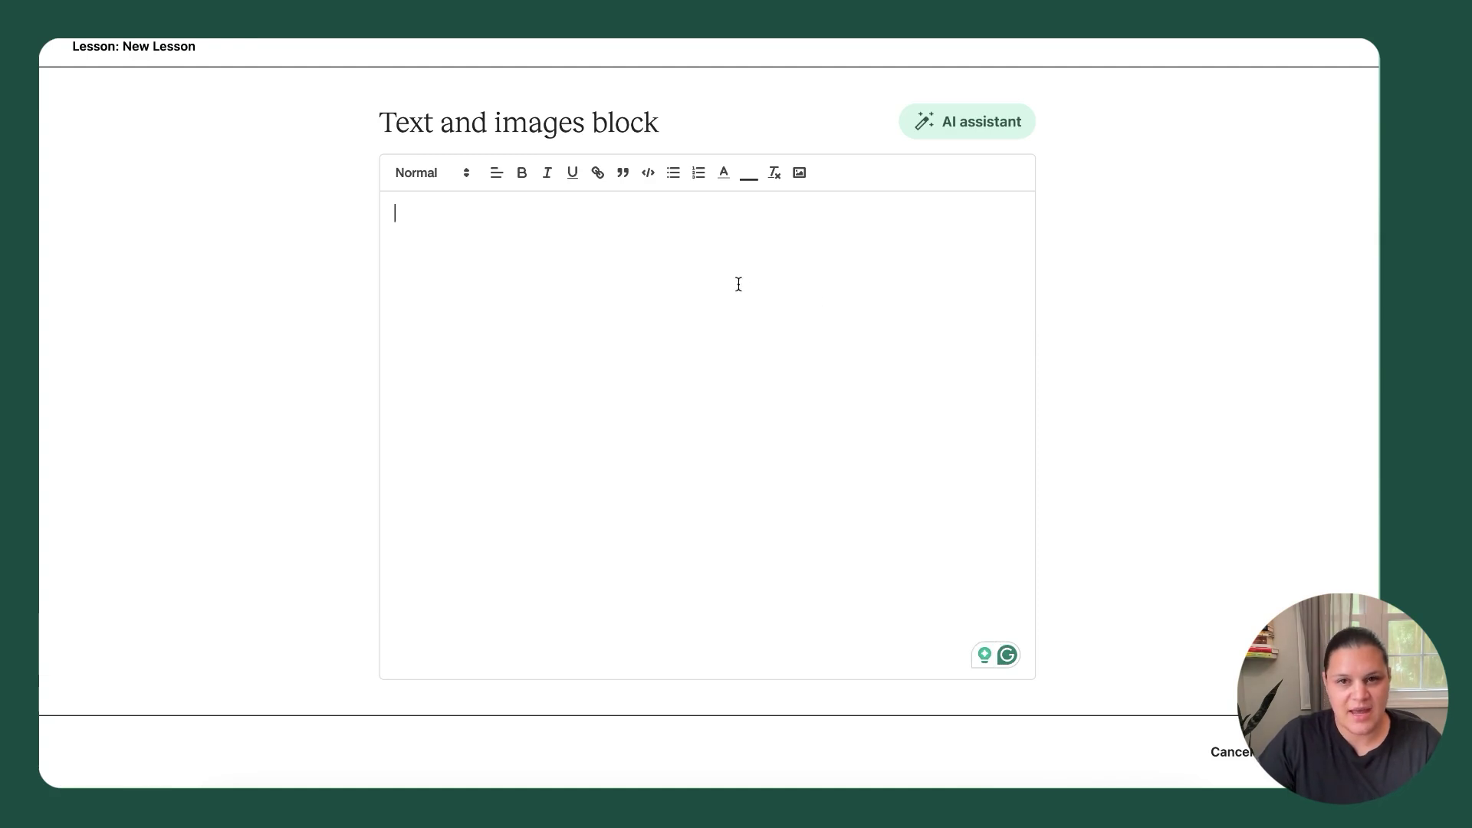
pyautogui.click(953, 119)
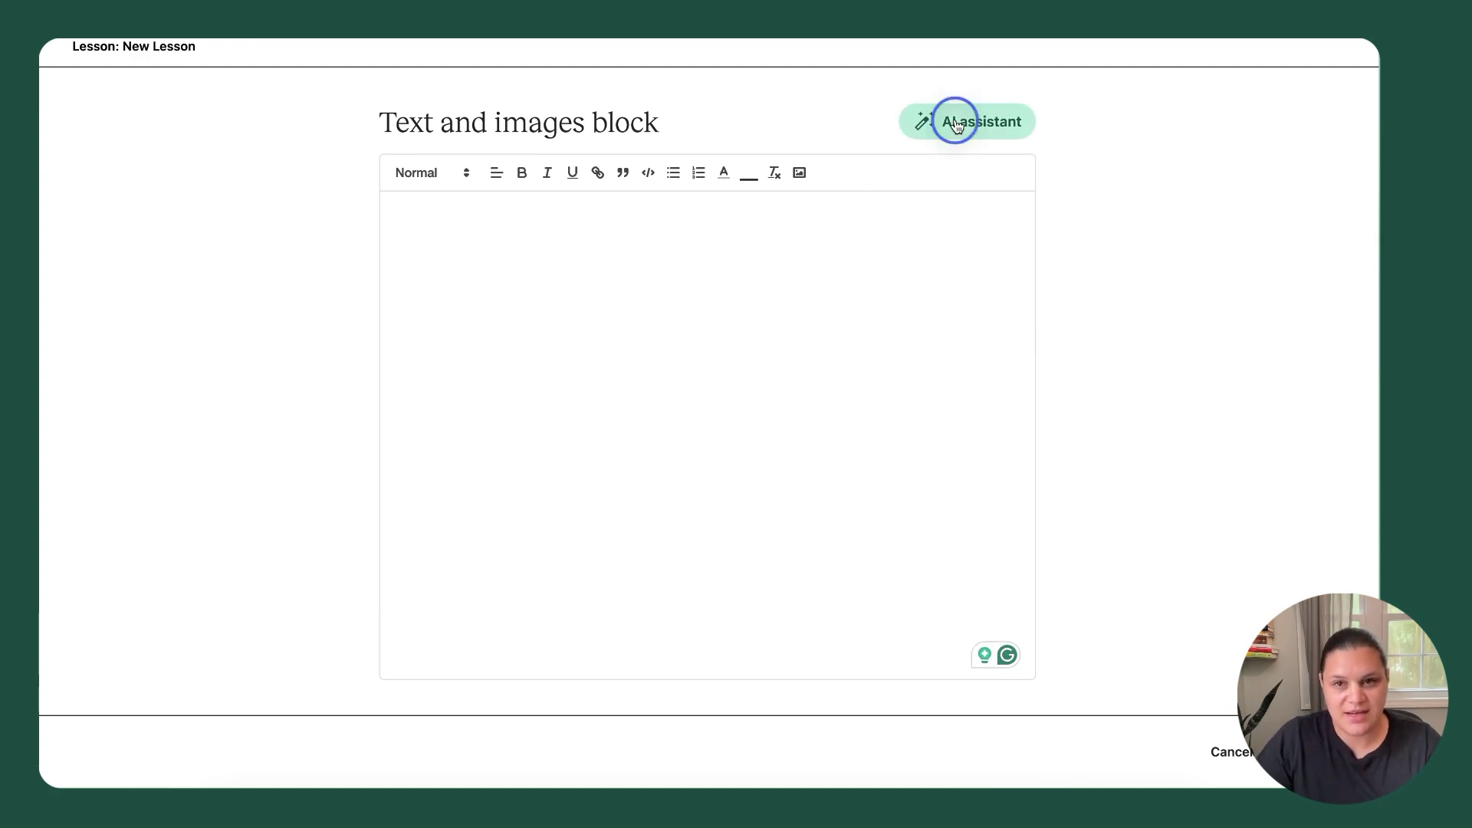
pyautogui.click(541, 308)
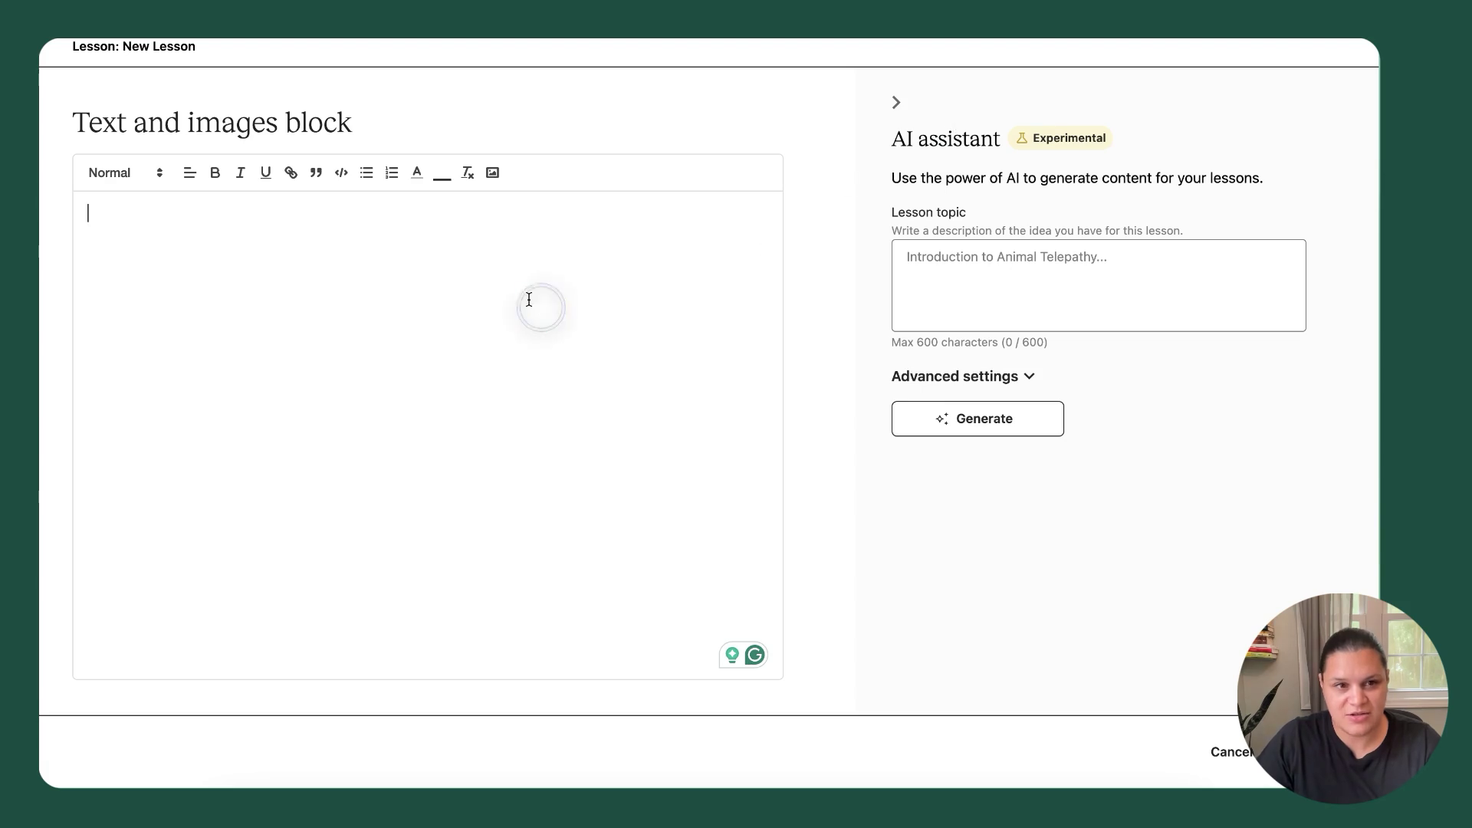
pyautogui.click(1029, 256)
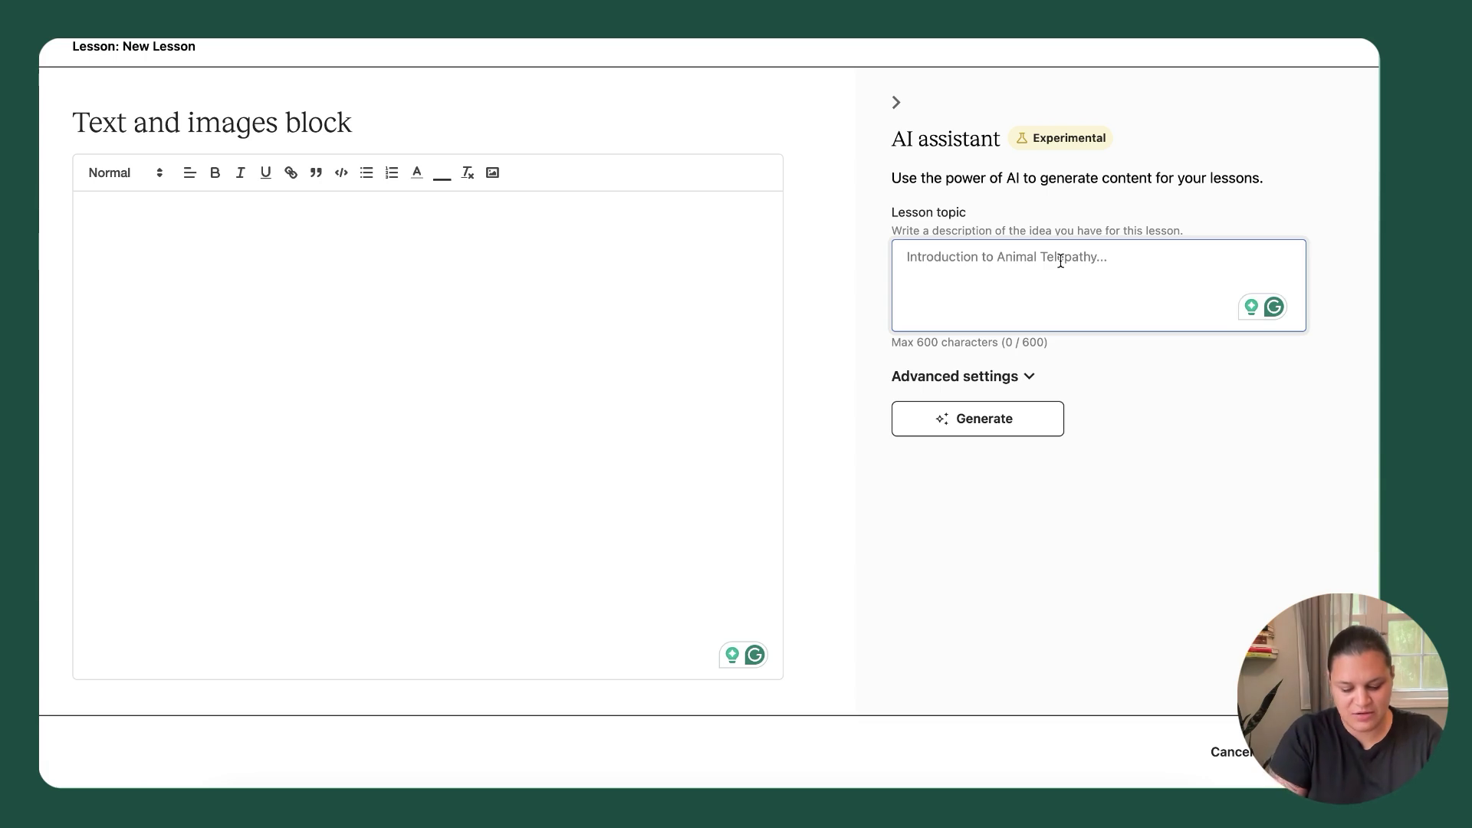
pyautogui.write('Mater')
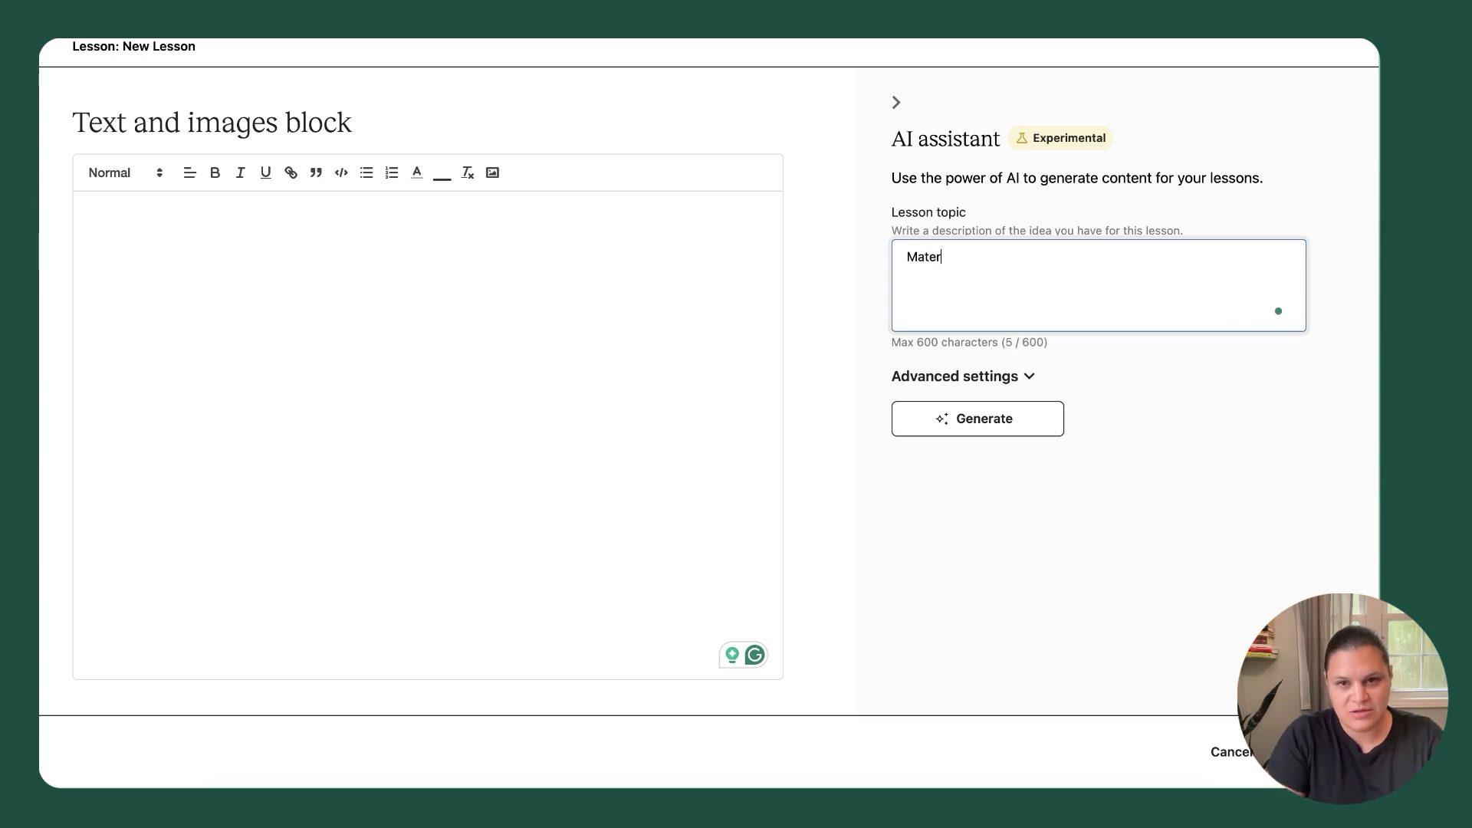
pyautogui.write('ials for ')
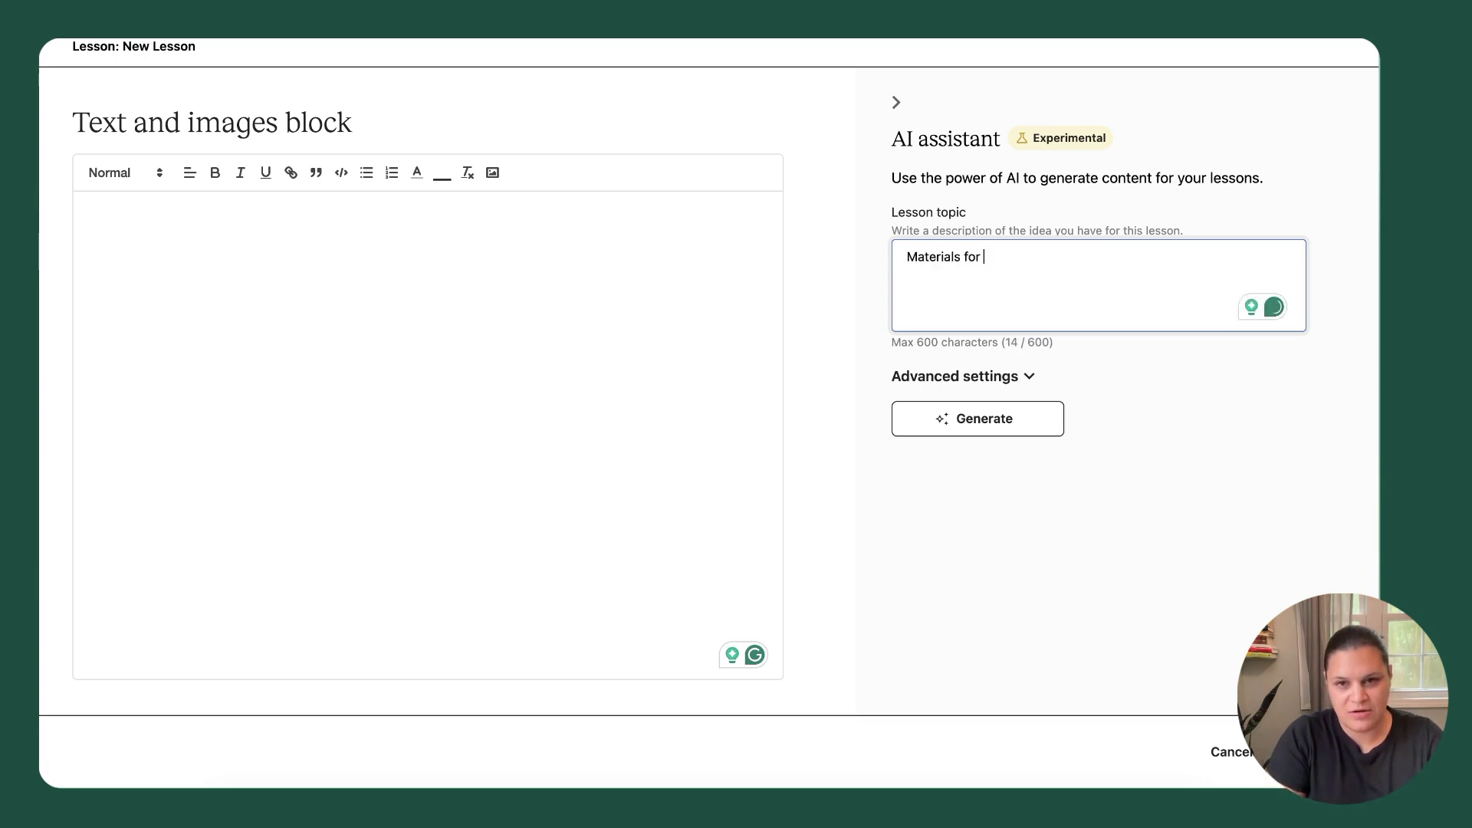
pyautogui.write('good study practices')
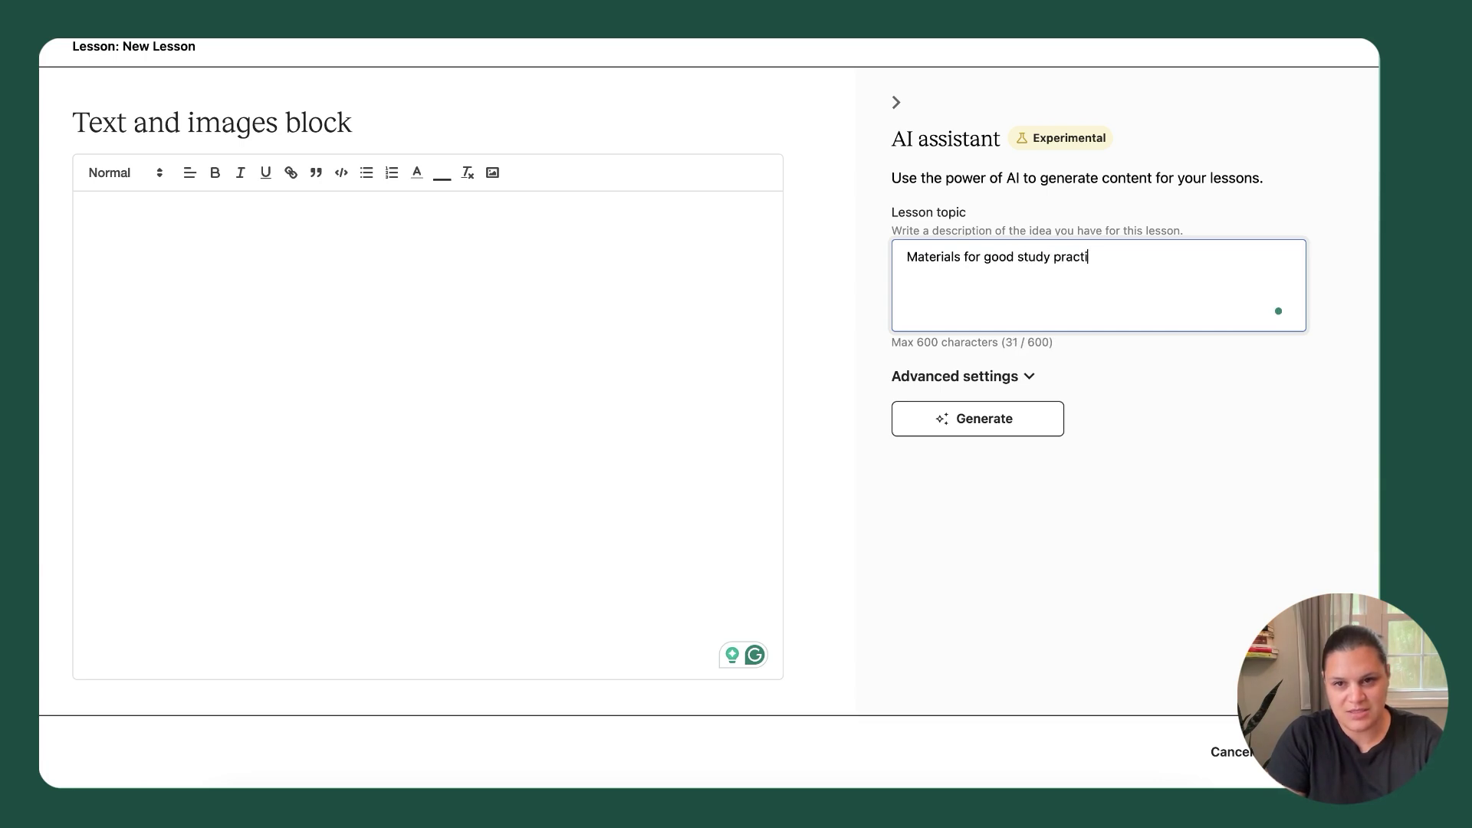
pyautogui.click(1027, 419)
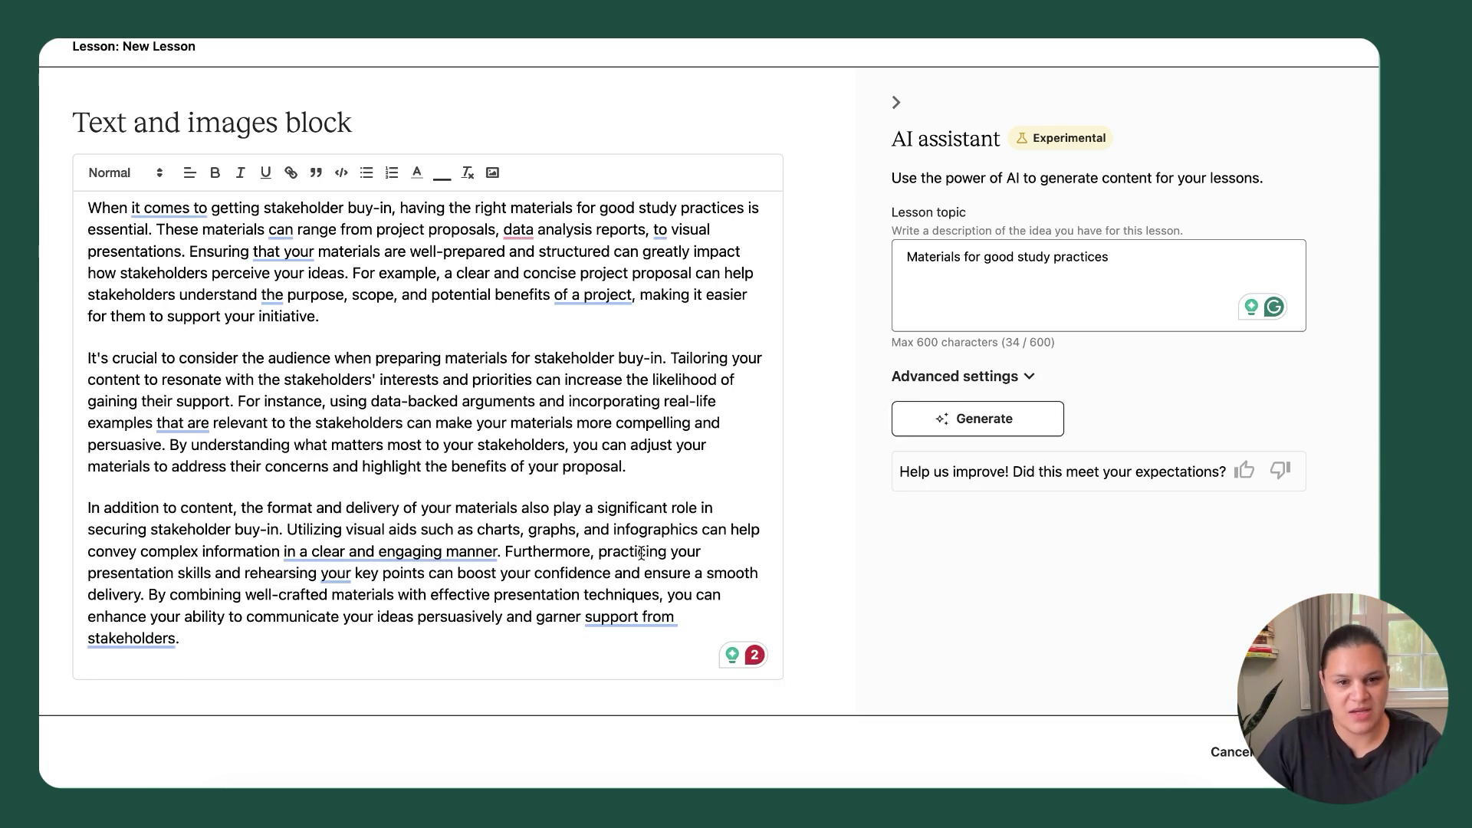
pyautogui.scroll(1, 641, 552)
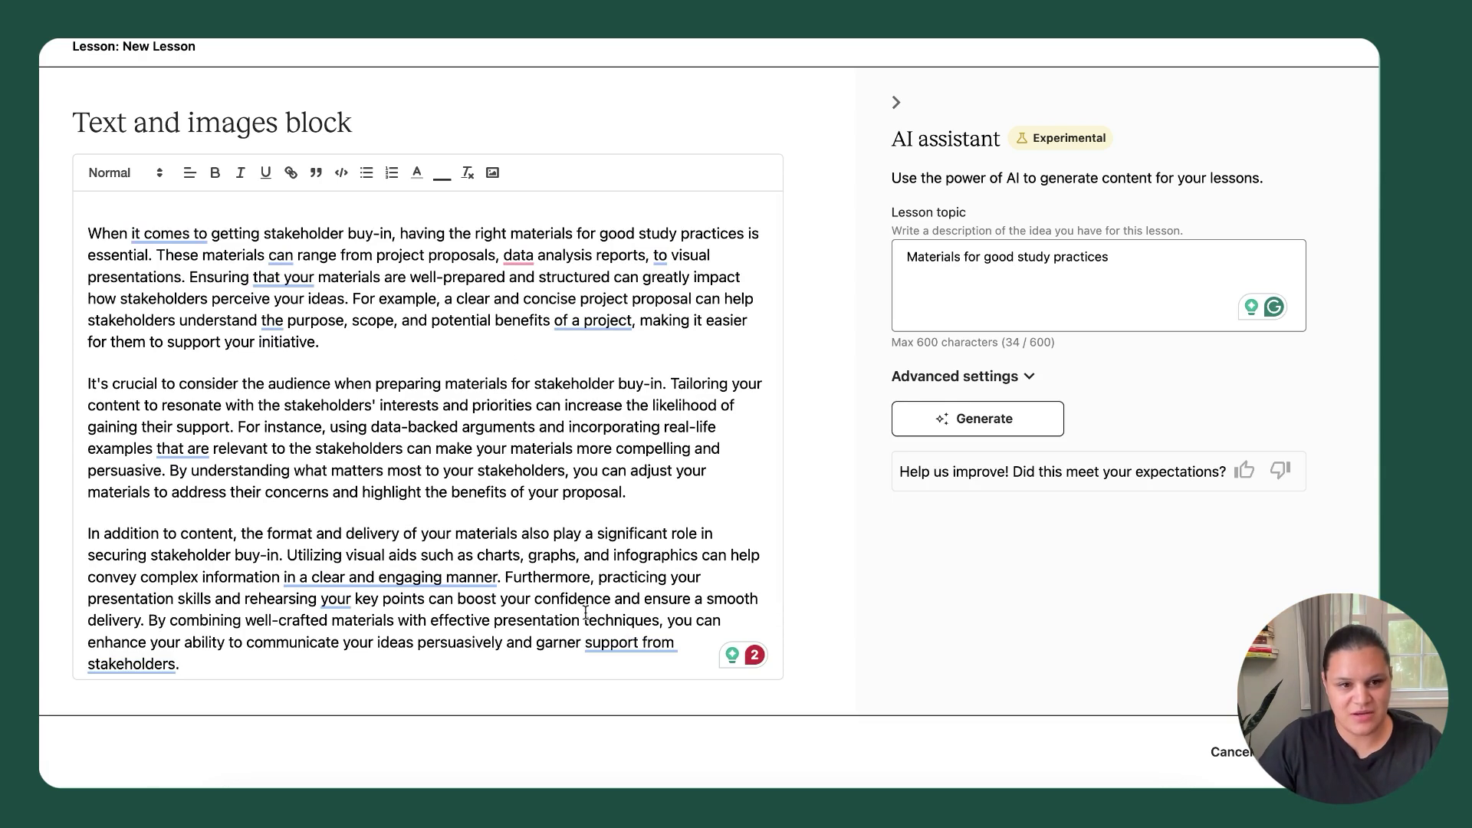
pyautogui.moveTo(698, 653); pyautogui.dragTo(89, 383)
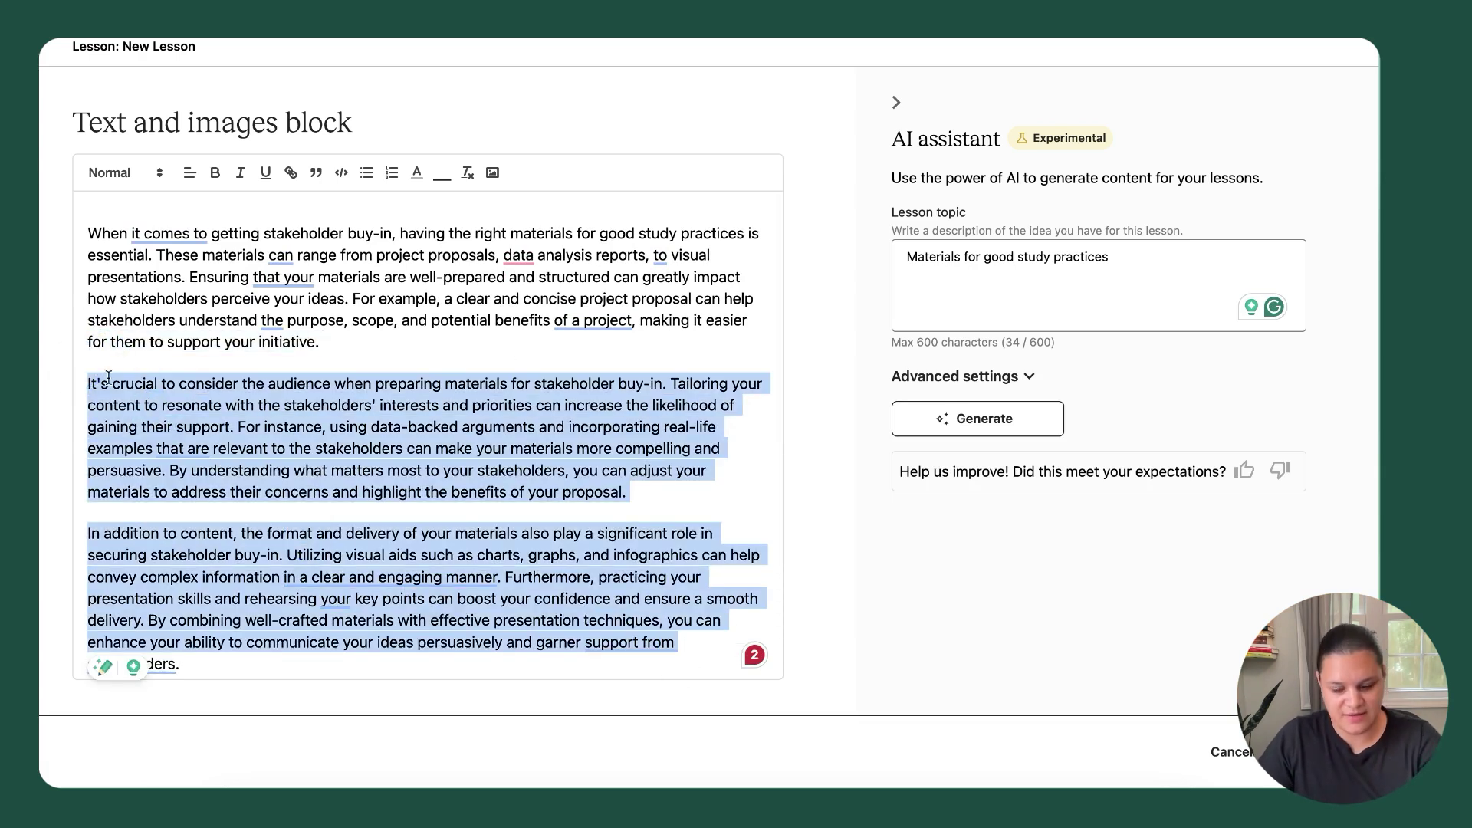
pyautogui.press('BackSpace')
pyautogui.press('BackSpace')
pyautogui.press('BackSpace')
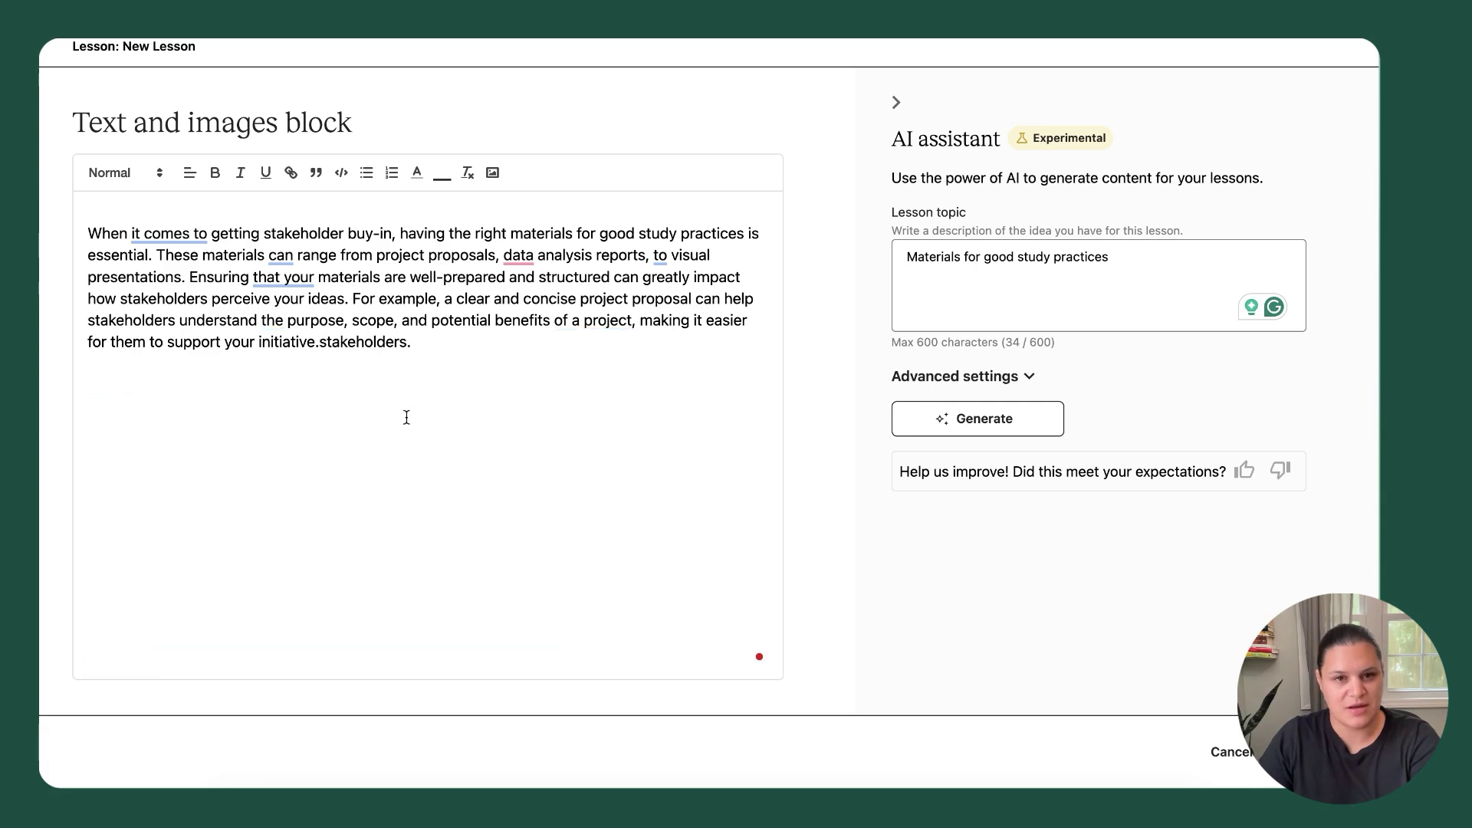
# Insert the first Unsplash result for 'notebook' below the lesson paragraph
pyautogui.click(492, 172)
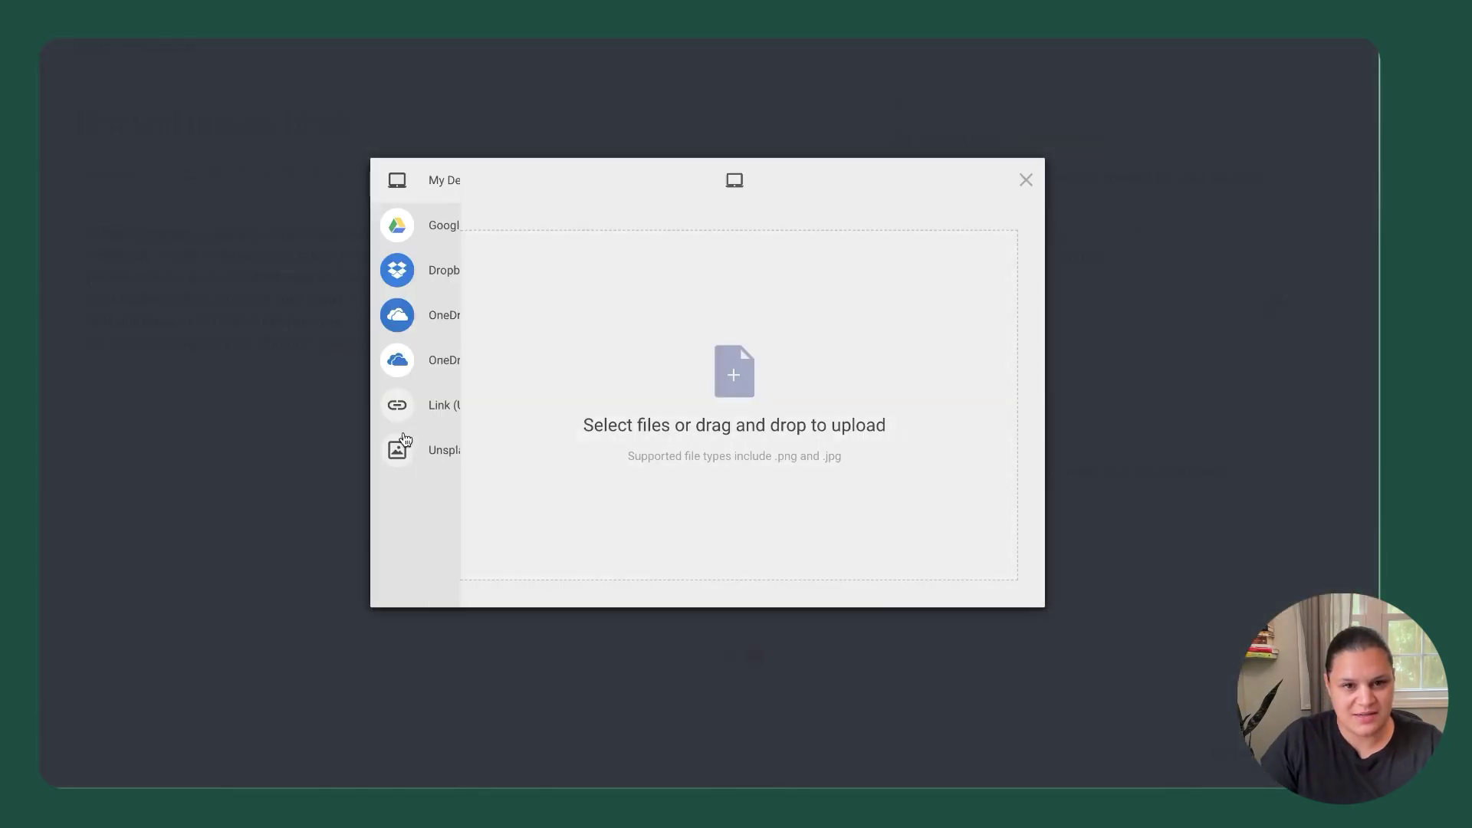
pyautogui.click(398, 450)
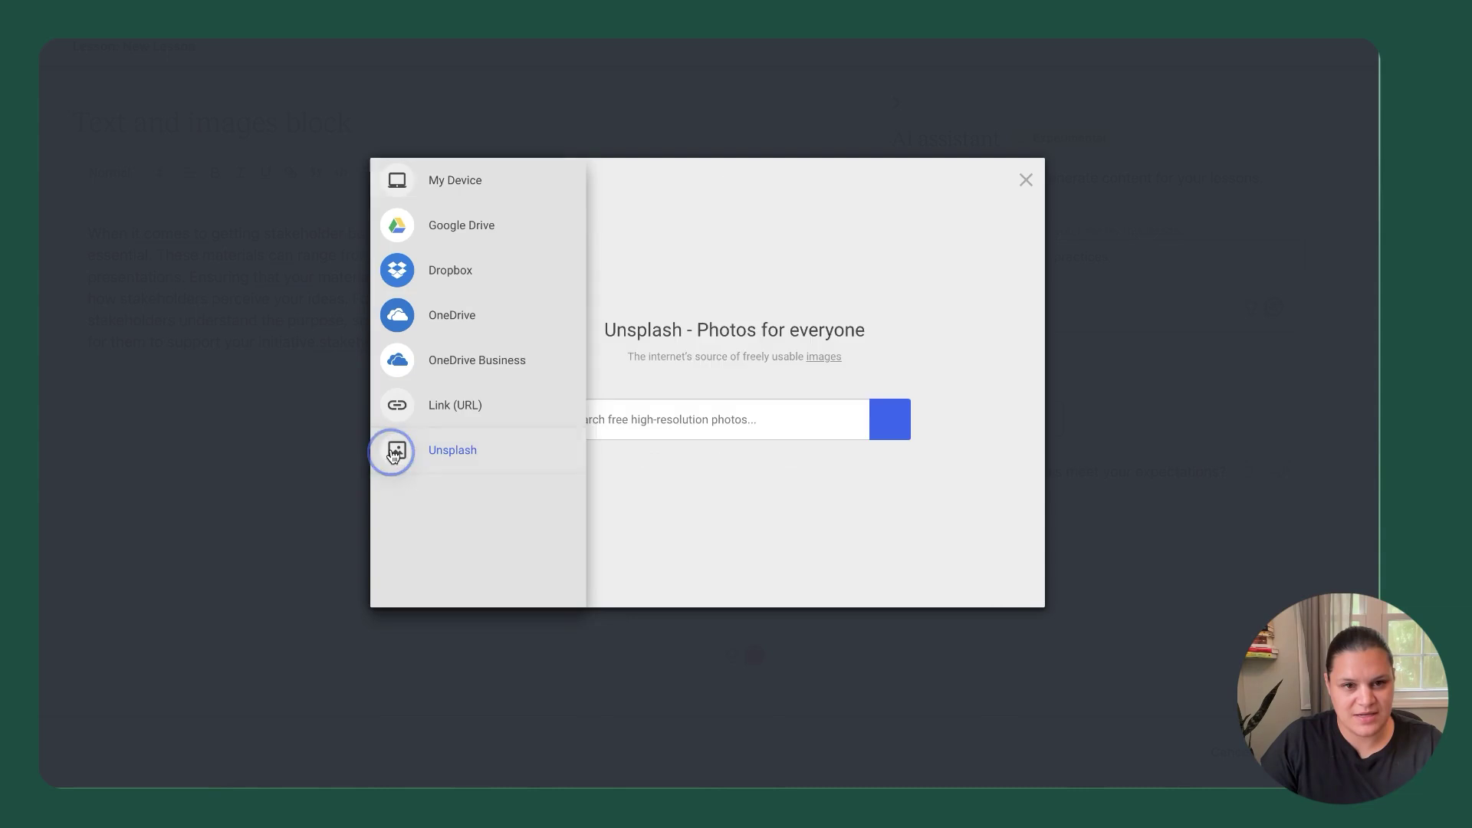
pyautogui.click(649, 416)
pyautogui.write('notebook')
pyautogui.press('Return')
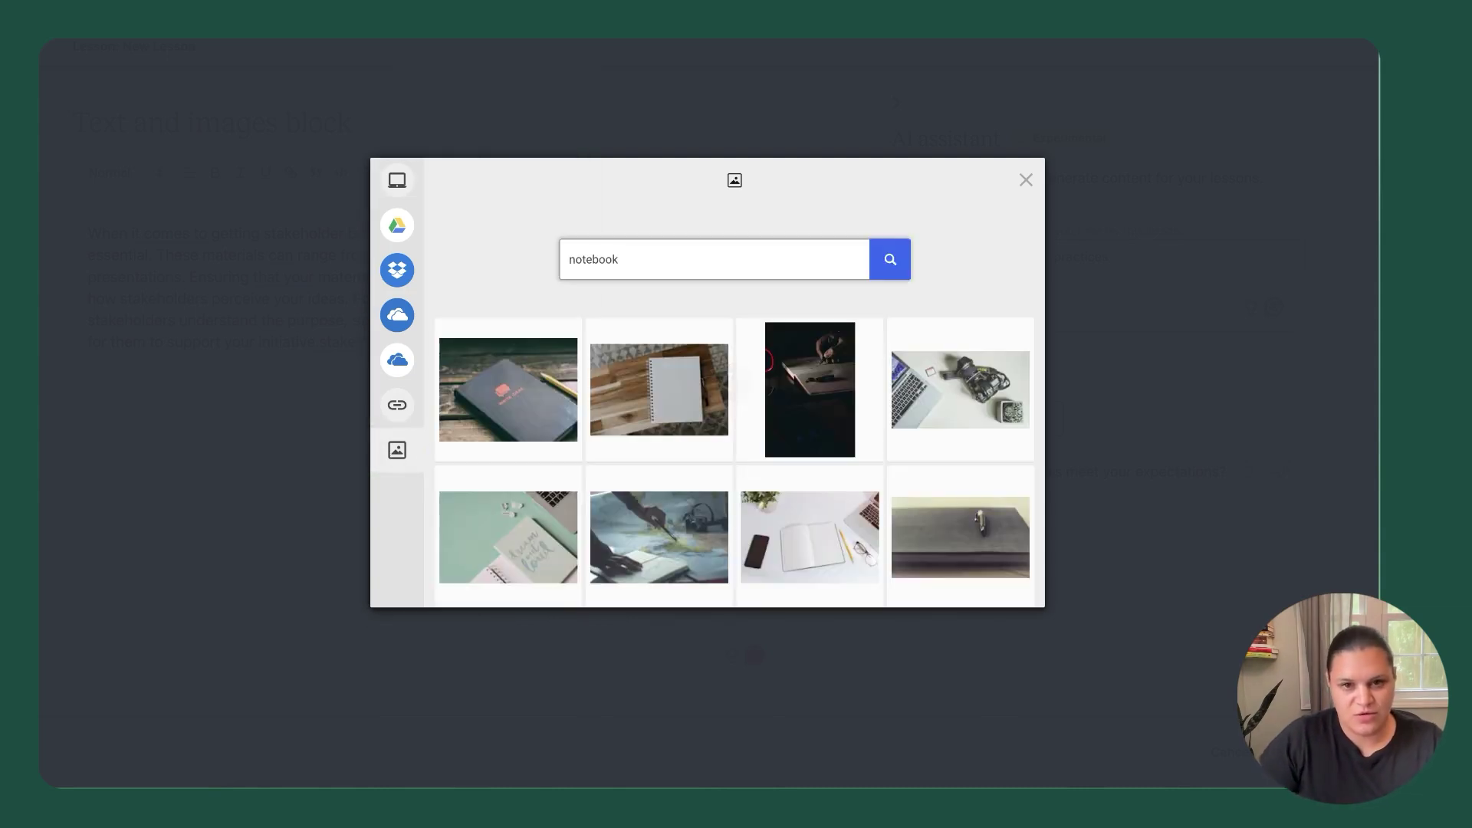
pyautogui.click(563, 408)
pyautogui.click(954, 584)
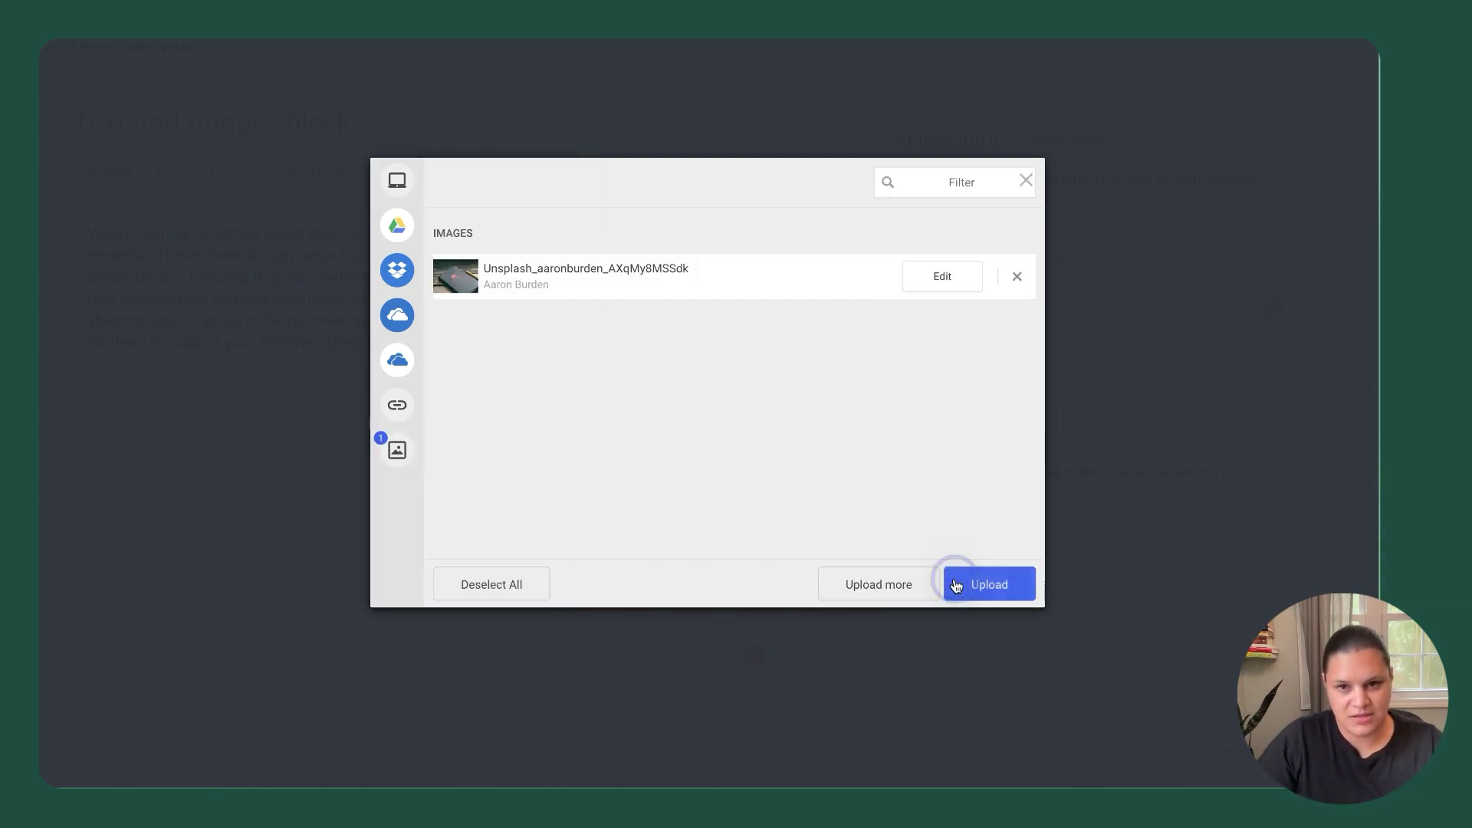
pyautogui.click(956, 586)
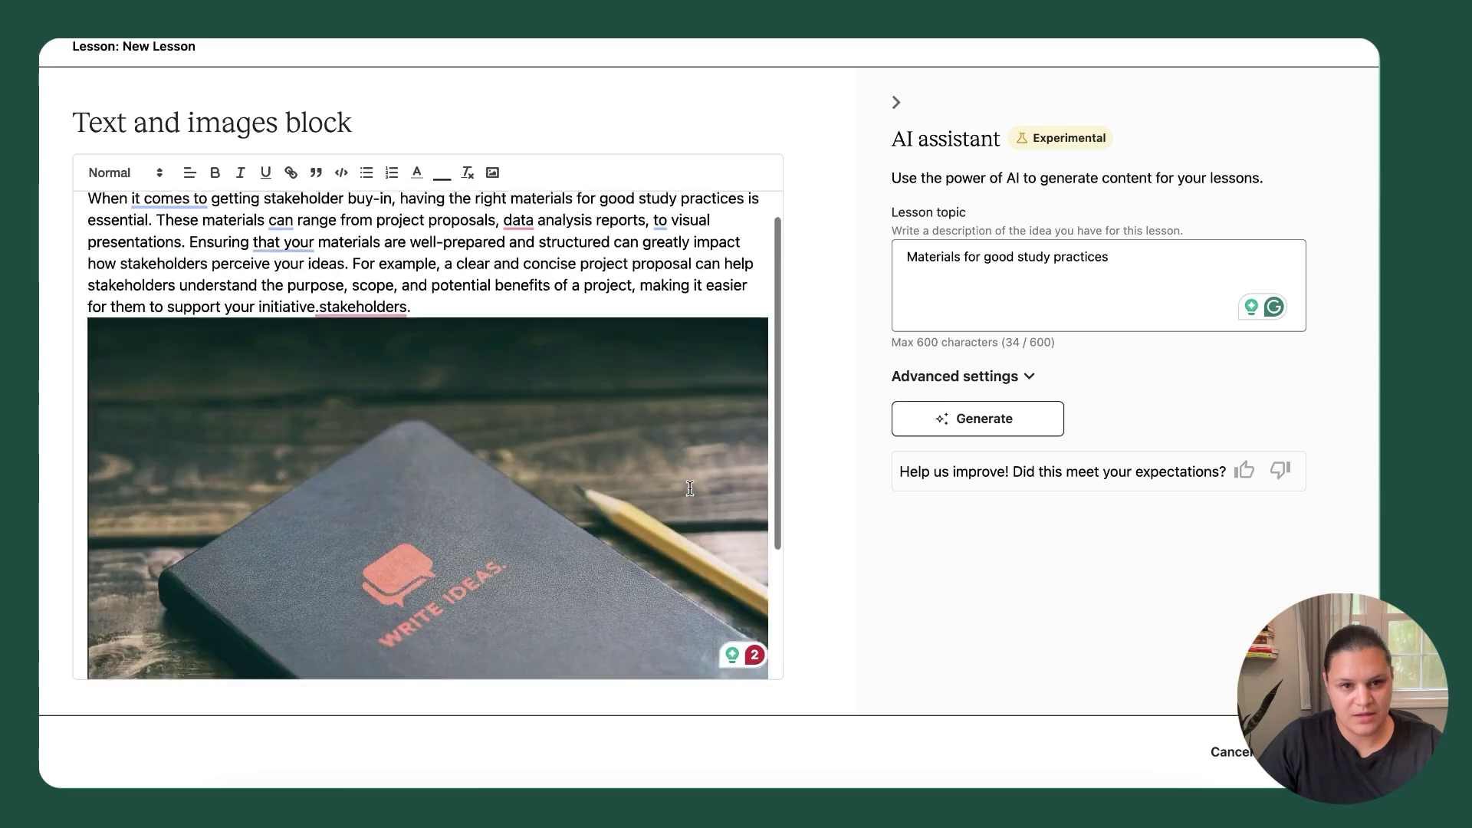
pyautogui.scroll(-4, 689, 488)
pyautogui.scroll(5, 690, 488)
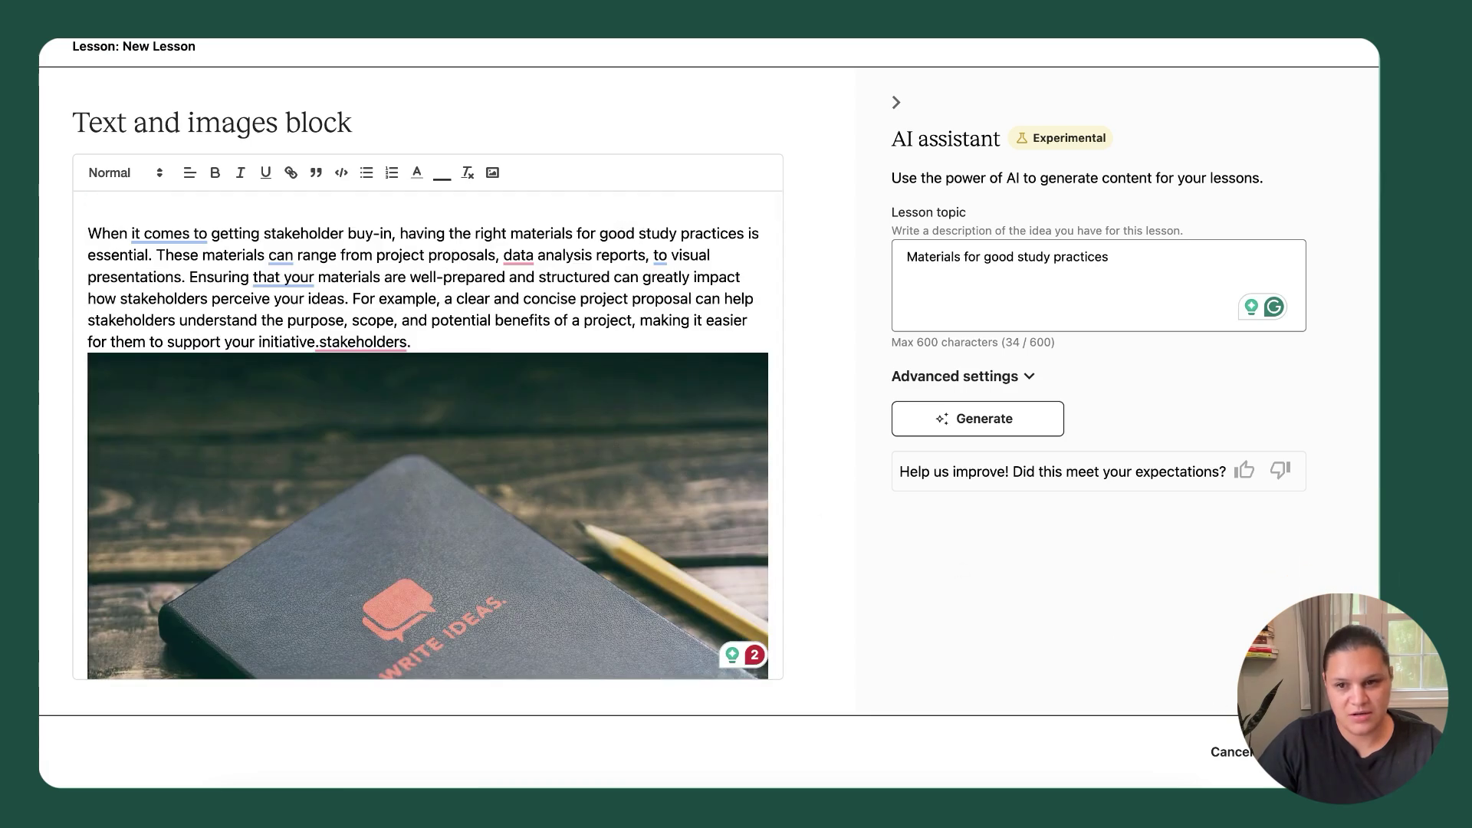
# Save the text-and-images block to the lesson
pyautogui.click(1315, 751)
pyautogui.scroll(-1, 901, 671)
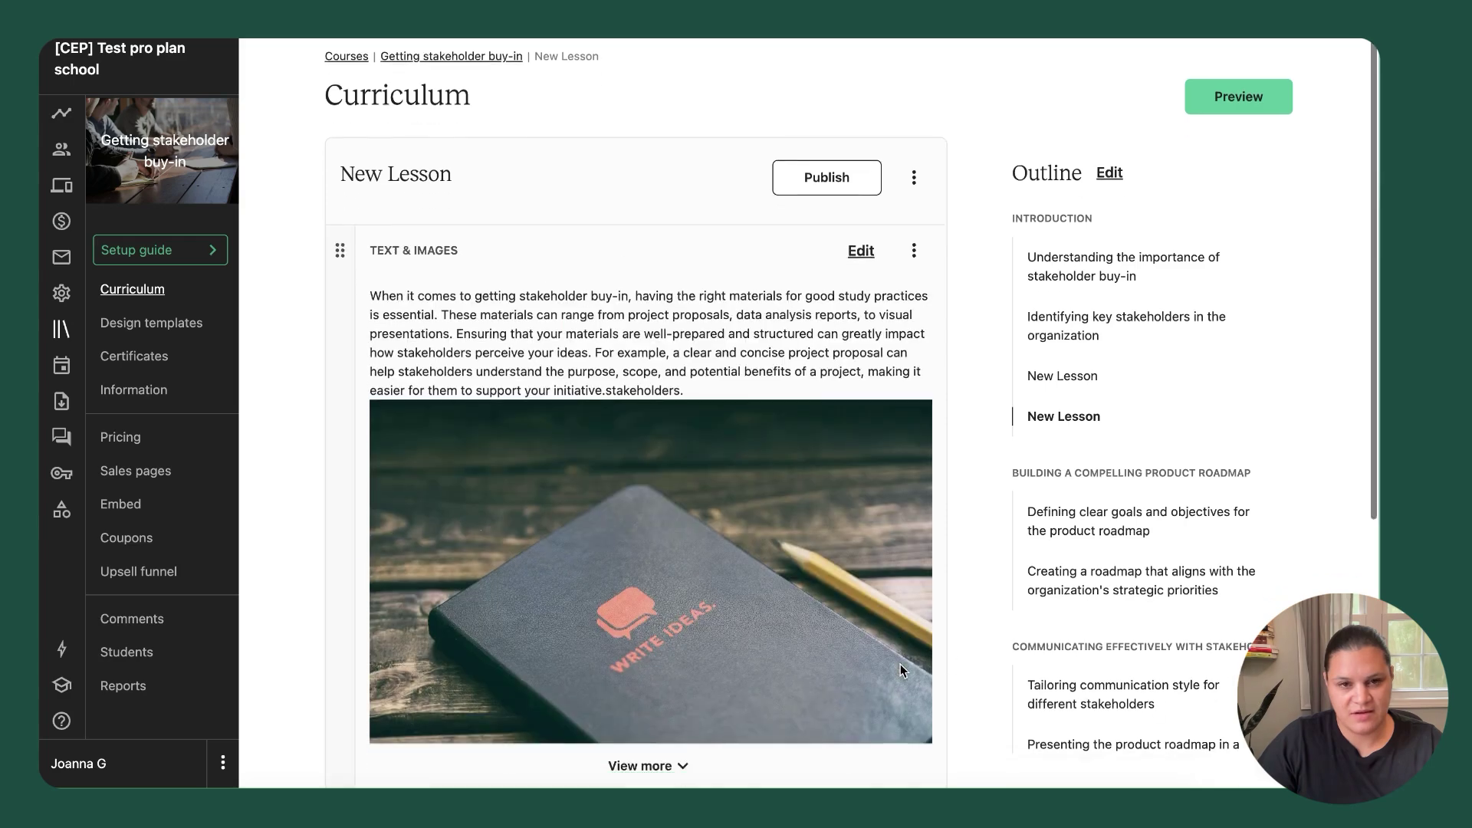
pyautogui.scroll(-4, 853, 490)
pyautogui.scroll(5, 798, 410)
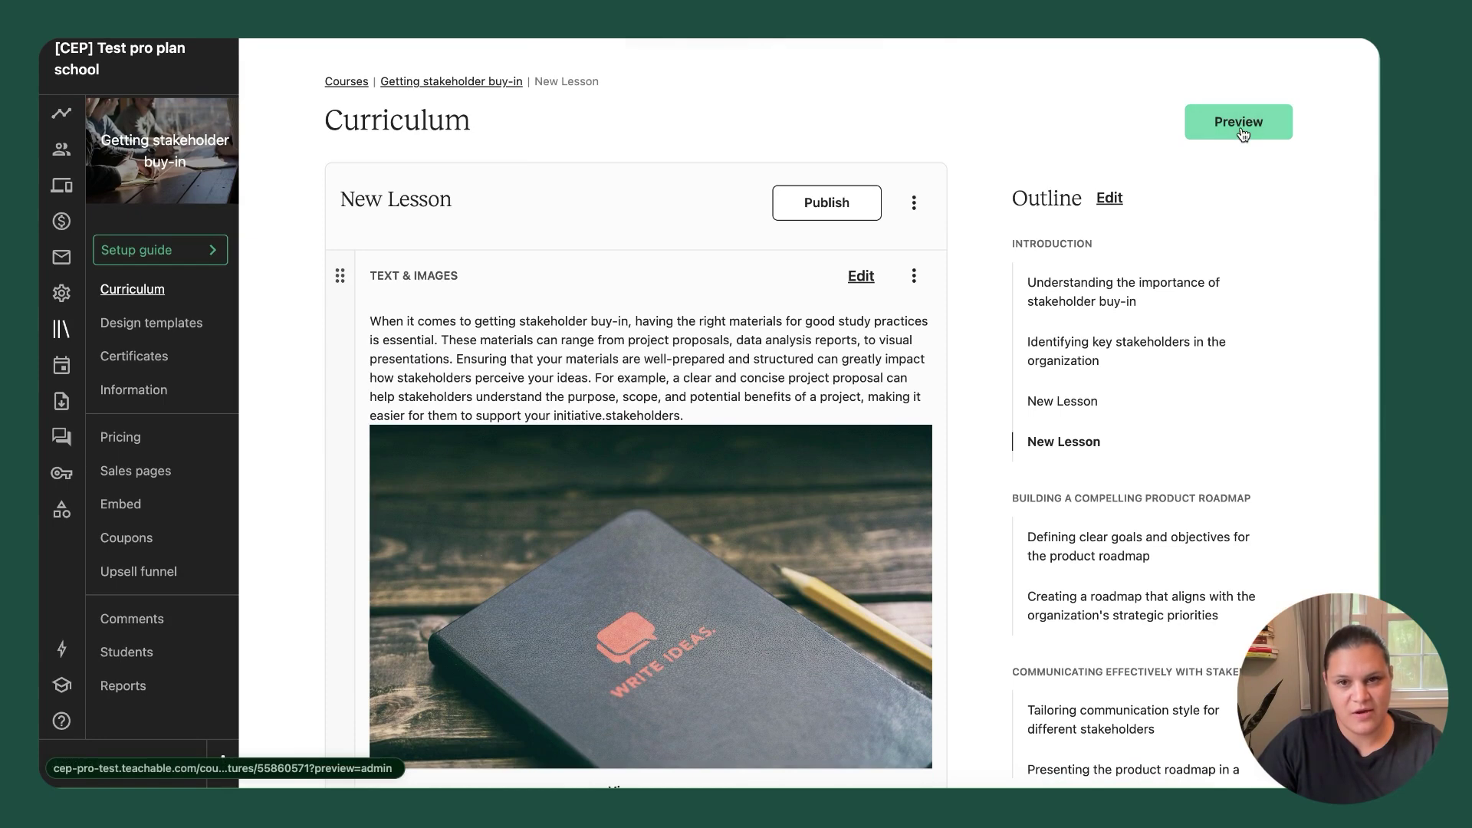
# Preview the lesson as students see it, then return to the admin editor
pyautogui.click(1241, 138)
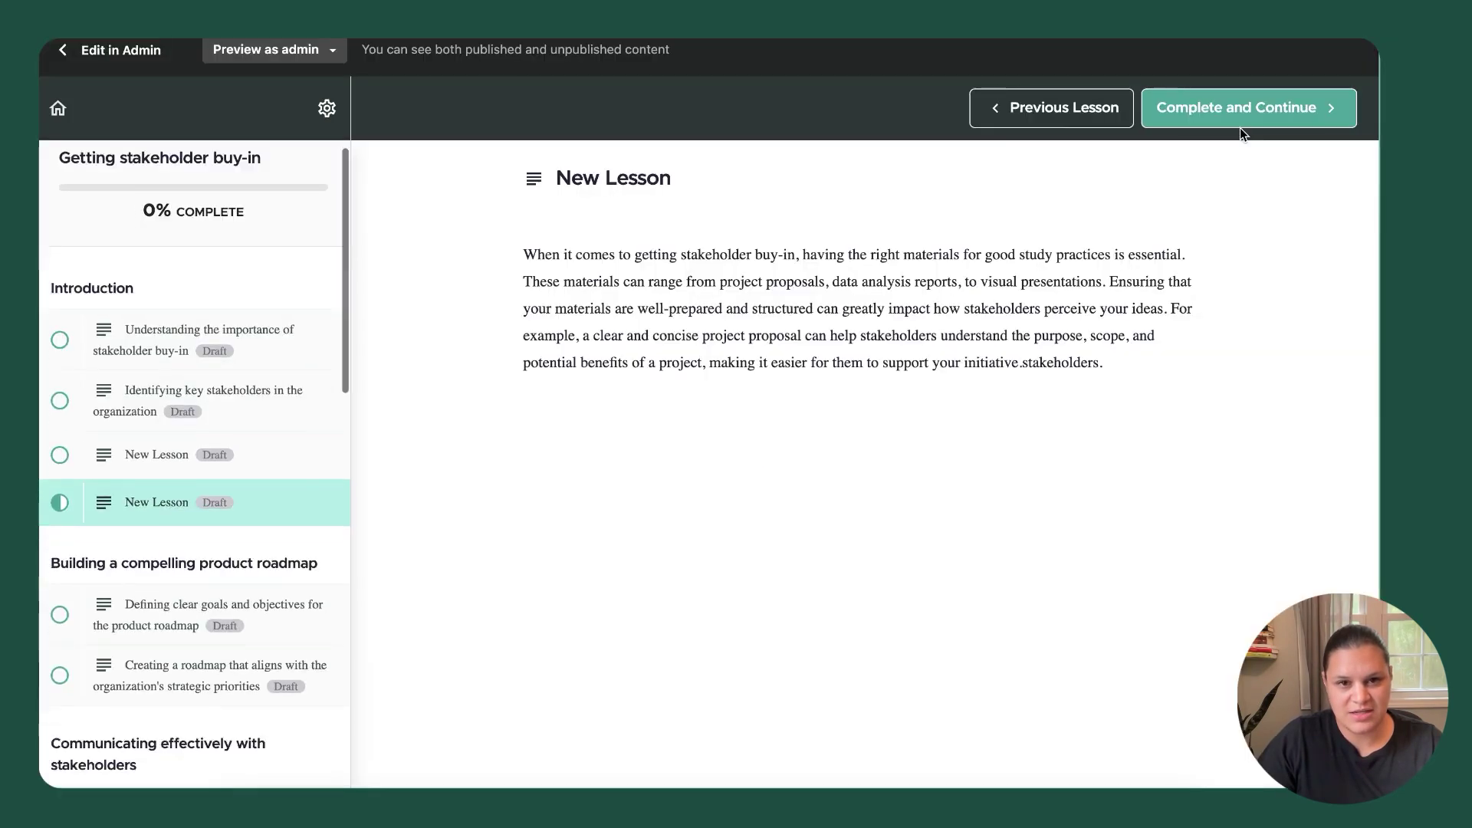
pyautogui.scroll(-3, 1226, 307)
pyautogui.scroll(3, 1226, 304)
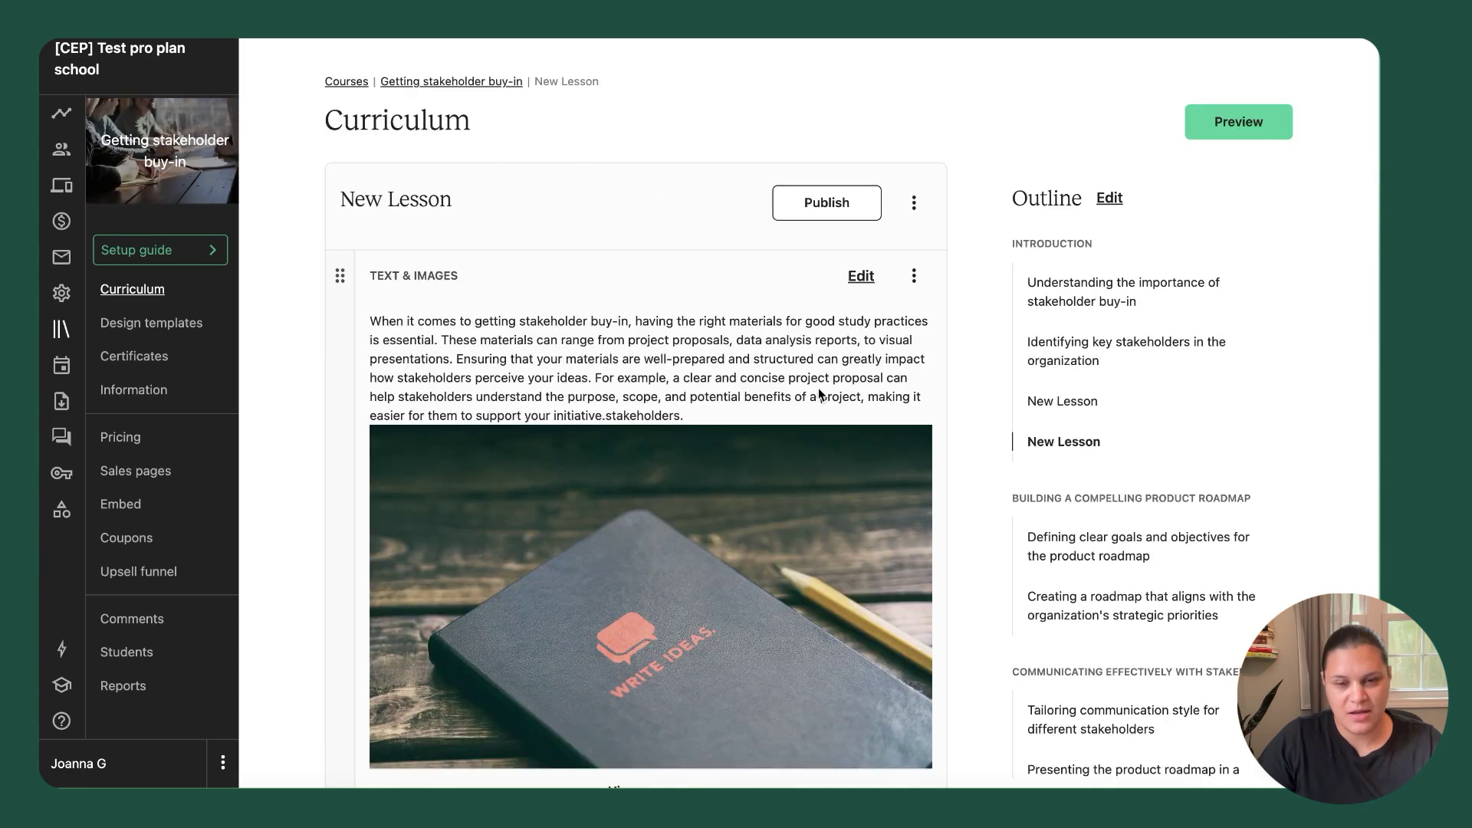
# Start a video block below the text, abandoning the embed-link option to upload RPReplay_Final1723055998.MP4 instead
pyautogui.scroll(-3, 818, 395)
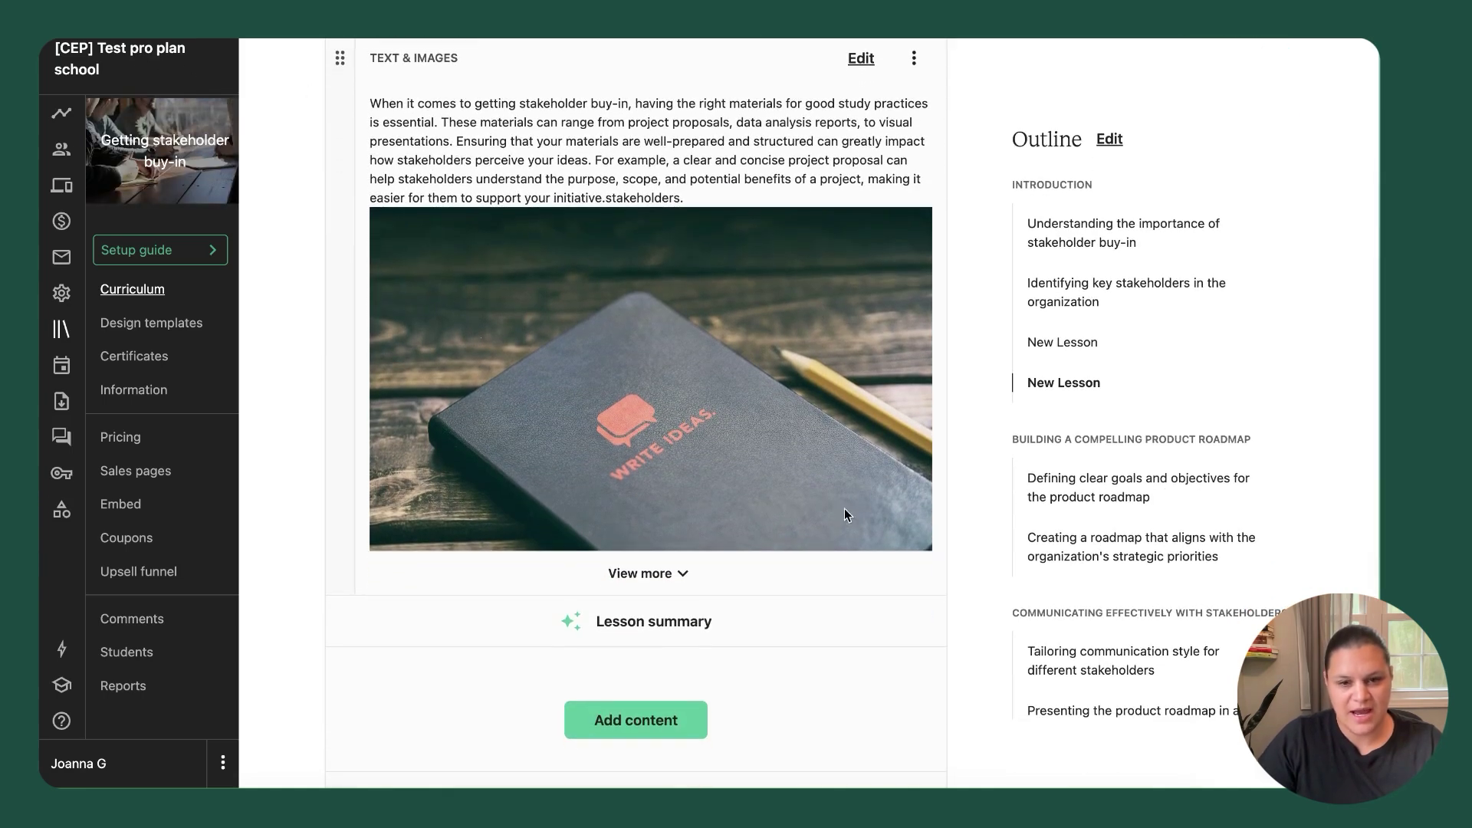
pyautogui.click(658, 732)
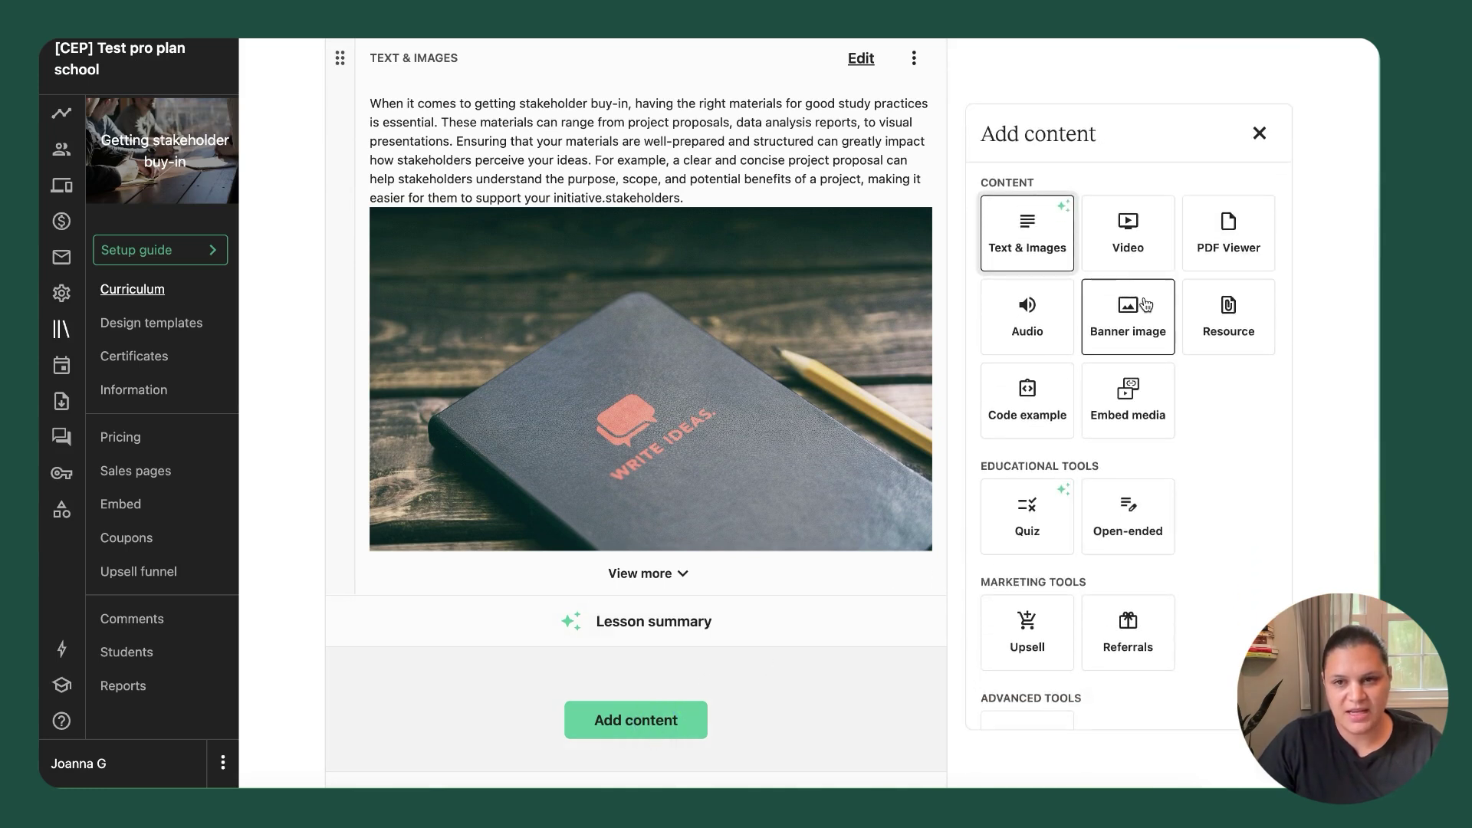
pyautogui.click(1158, 246)
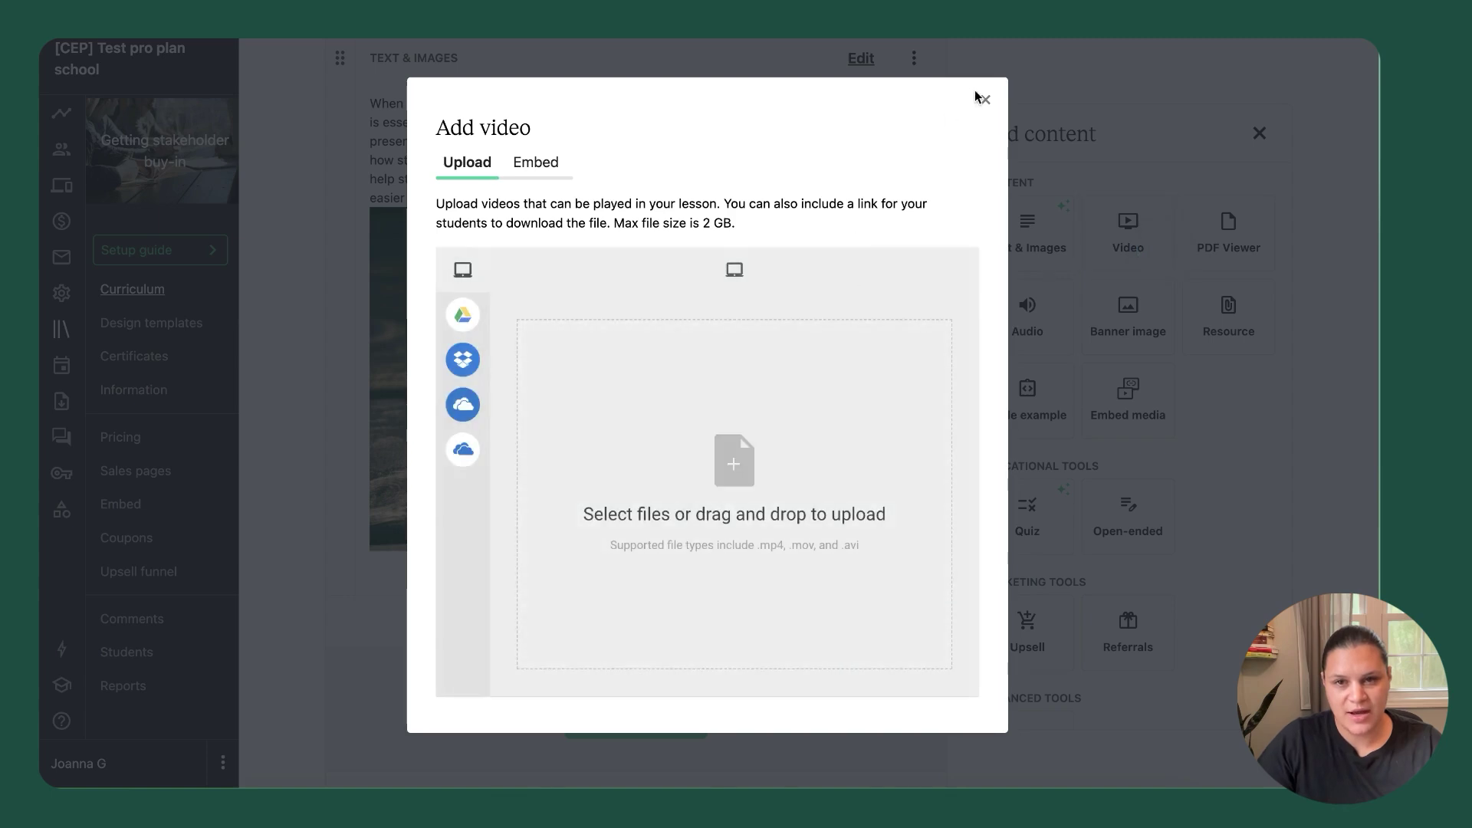
pyautogui.click(521, 160)
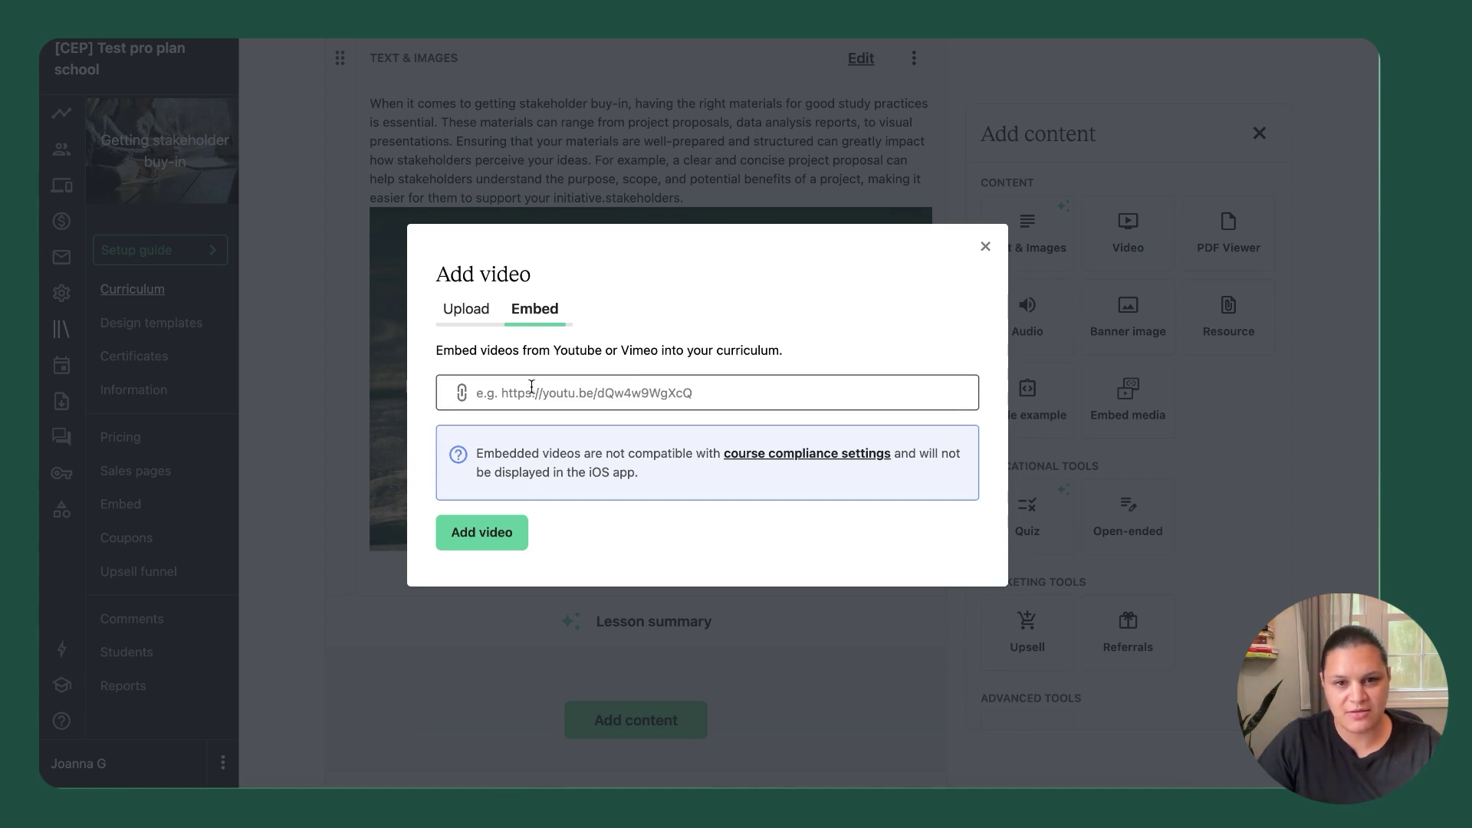
pyautogui.click(1126, 240)
pyautogui.click(1133, 240)
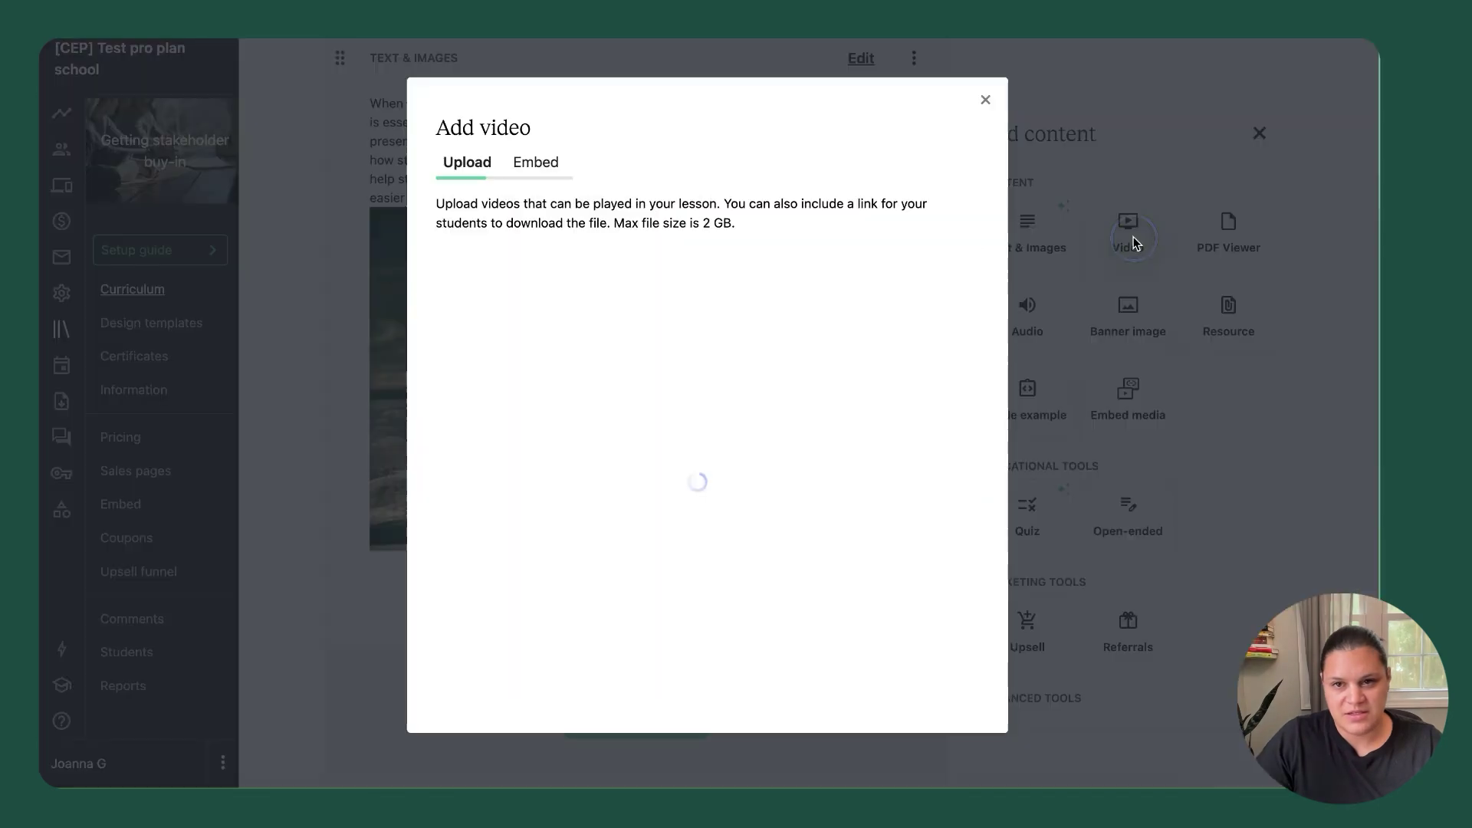
# Upload RPReplay_Final1723055998.MP4 as the lesson's video
pyautogui.moveTo(652, 395)
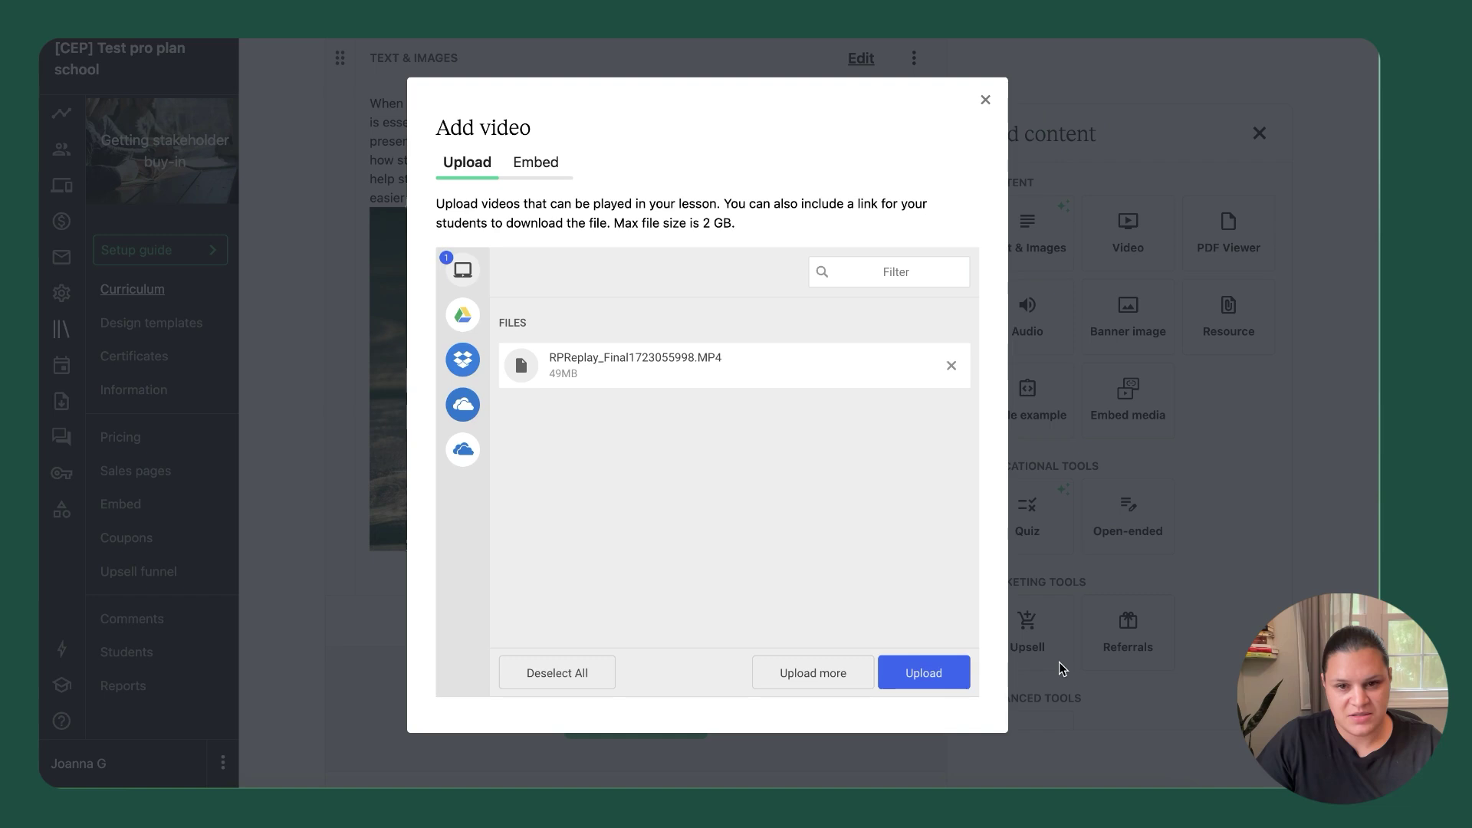
pyautogui.click(925, 675)
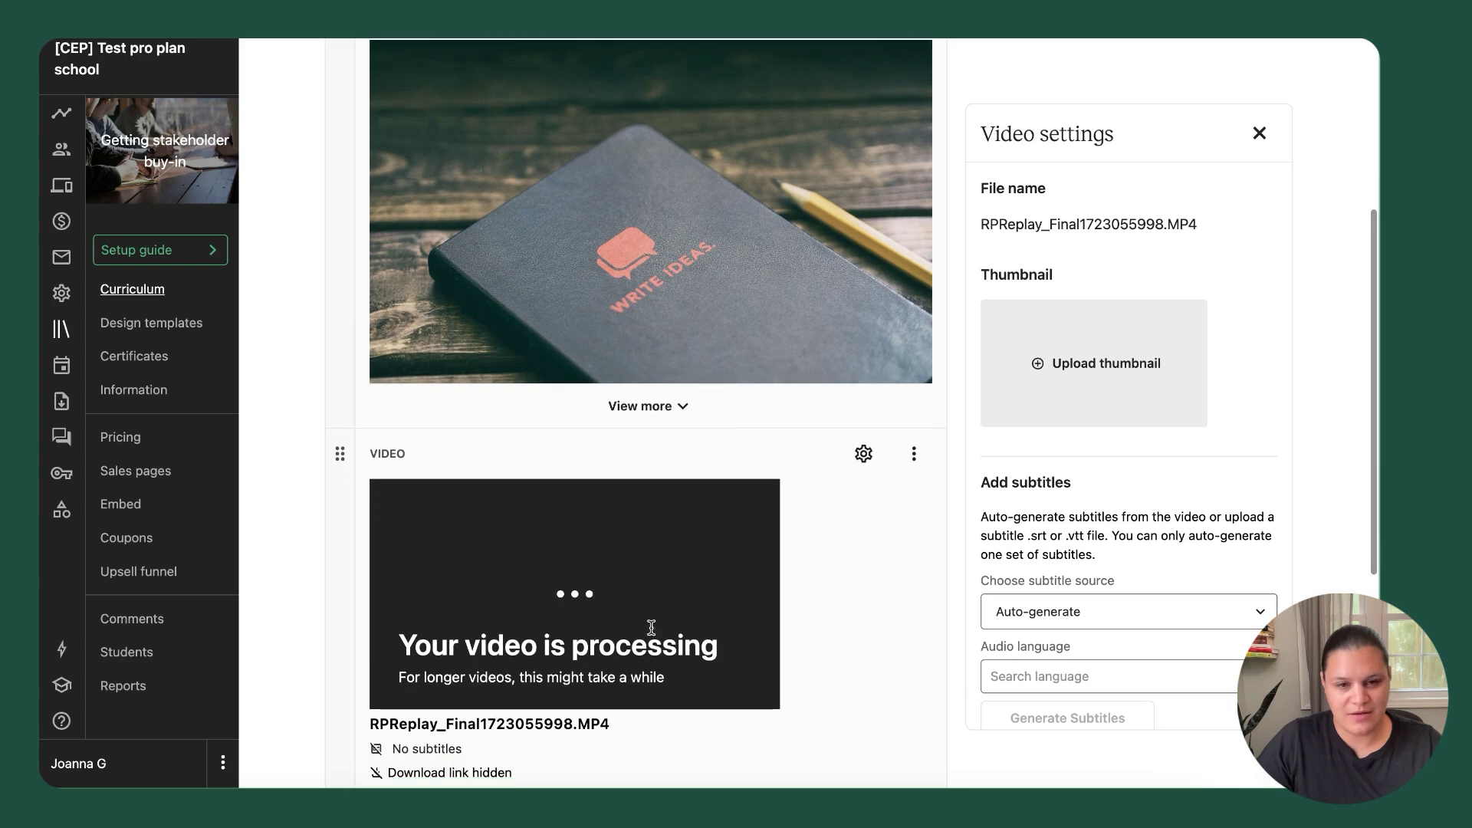
pyautogui.scroll(-5, 844, 691)
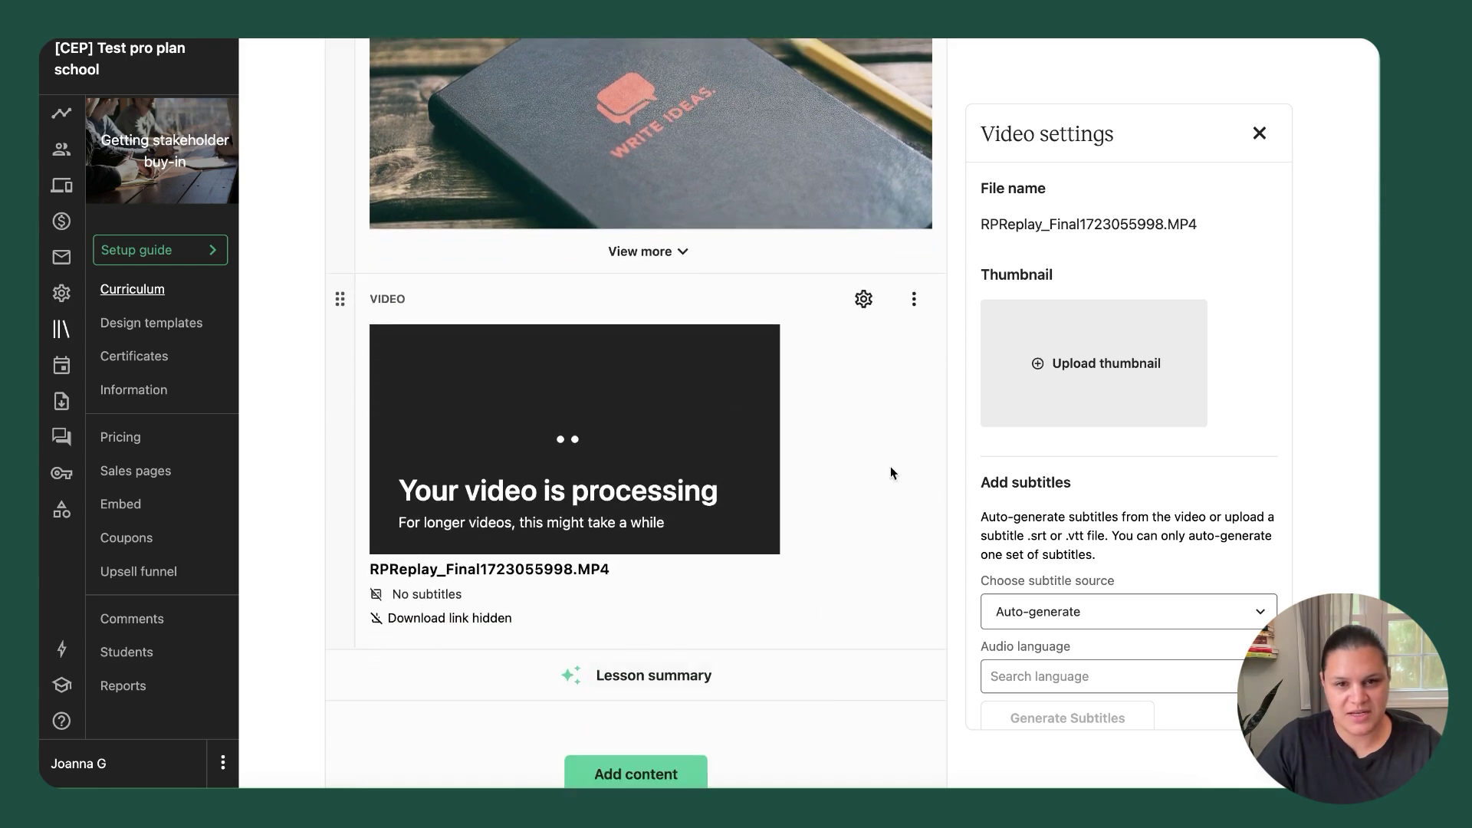
pyautogui.scroll(-1, 834, 575)
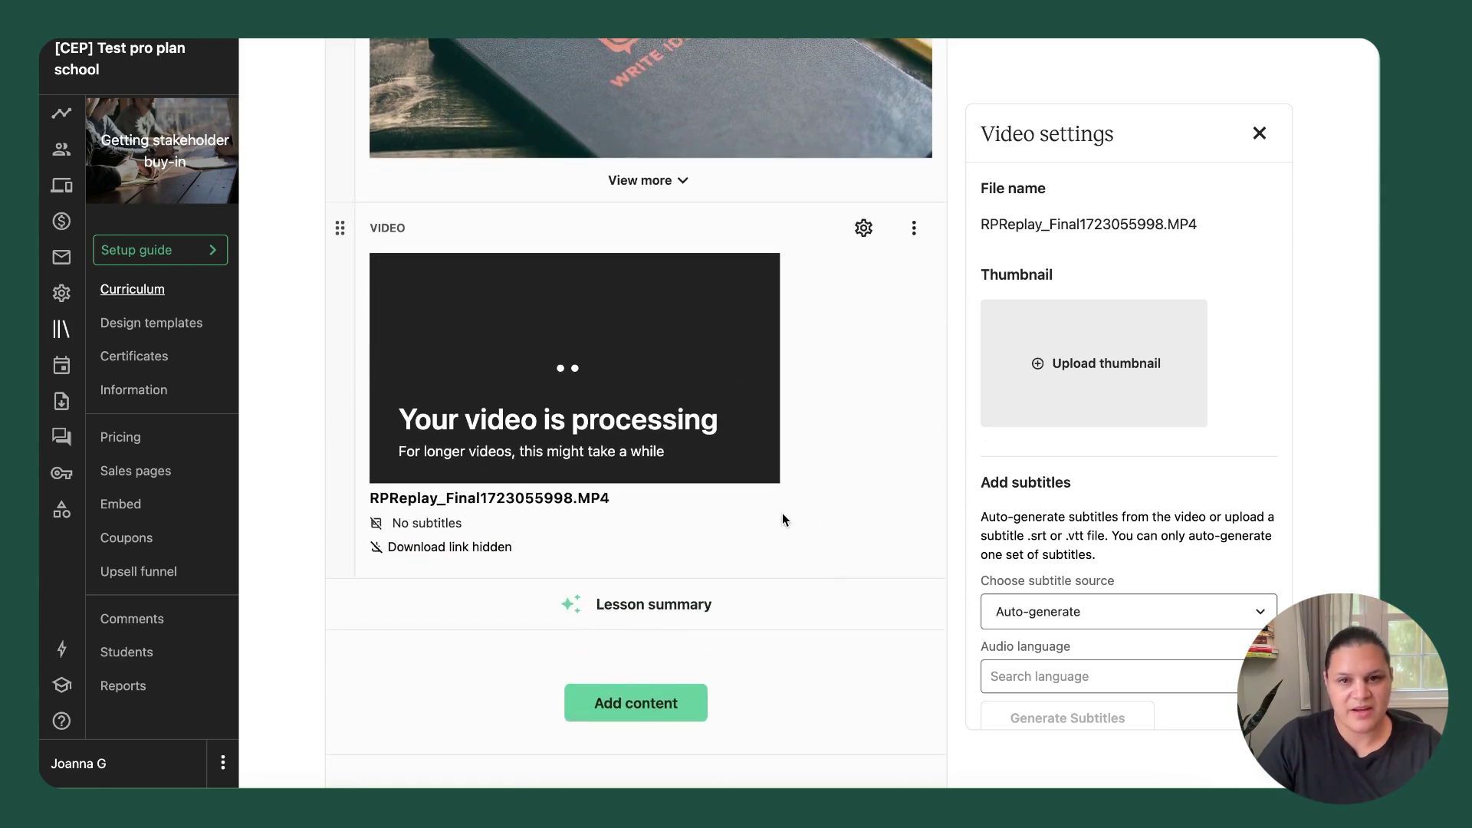
# Set the video's subtitle audio language to English and show its download link
pyautogui.click(864, 227)
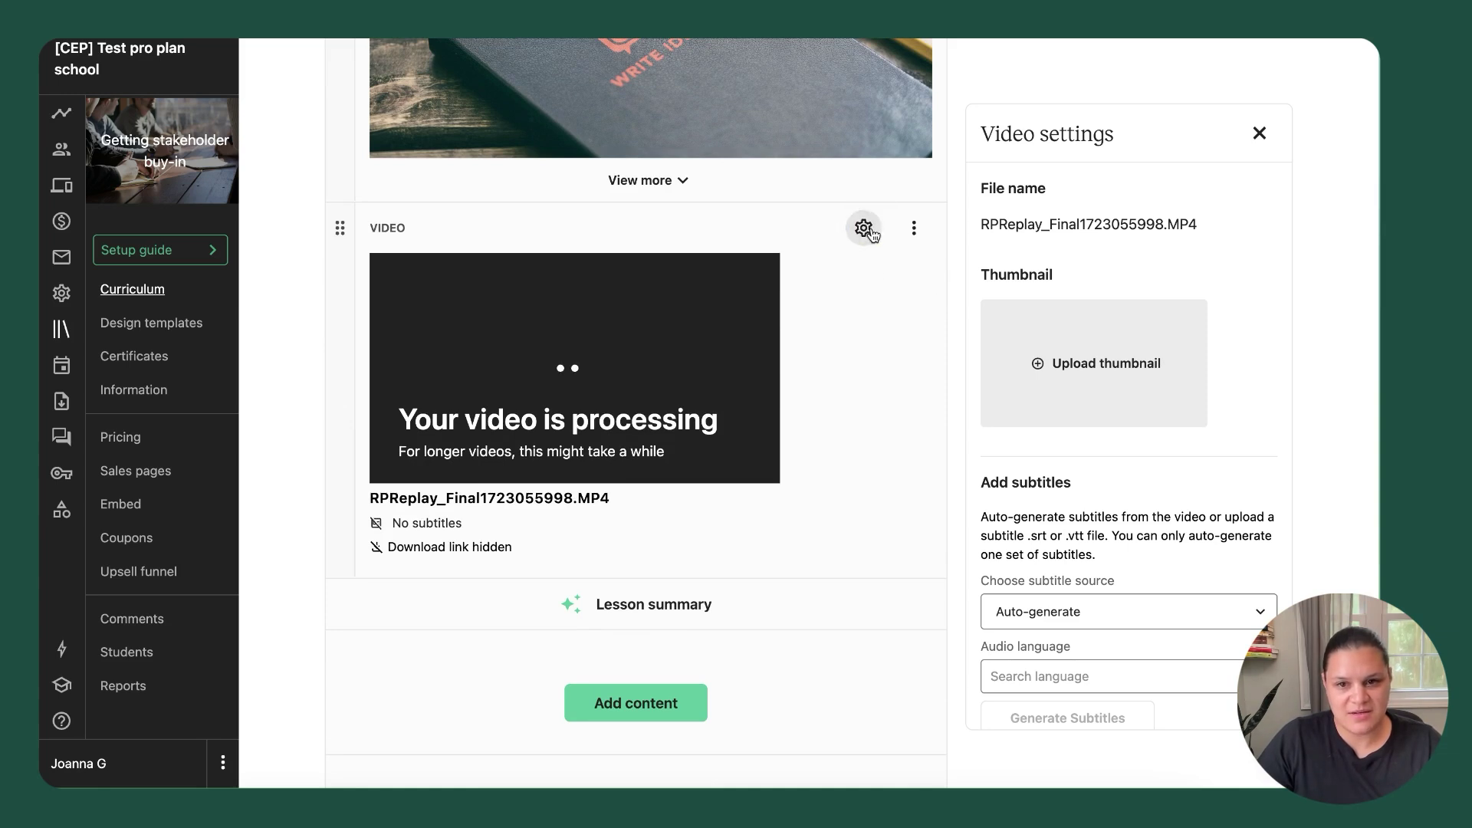
pyautogui.scroll(-2, 1154, 394)
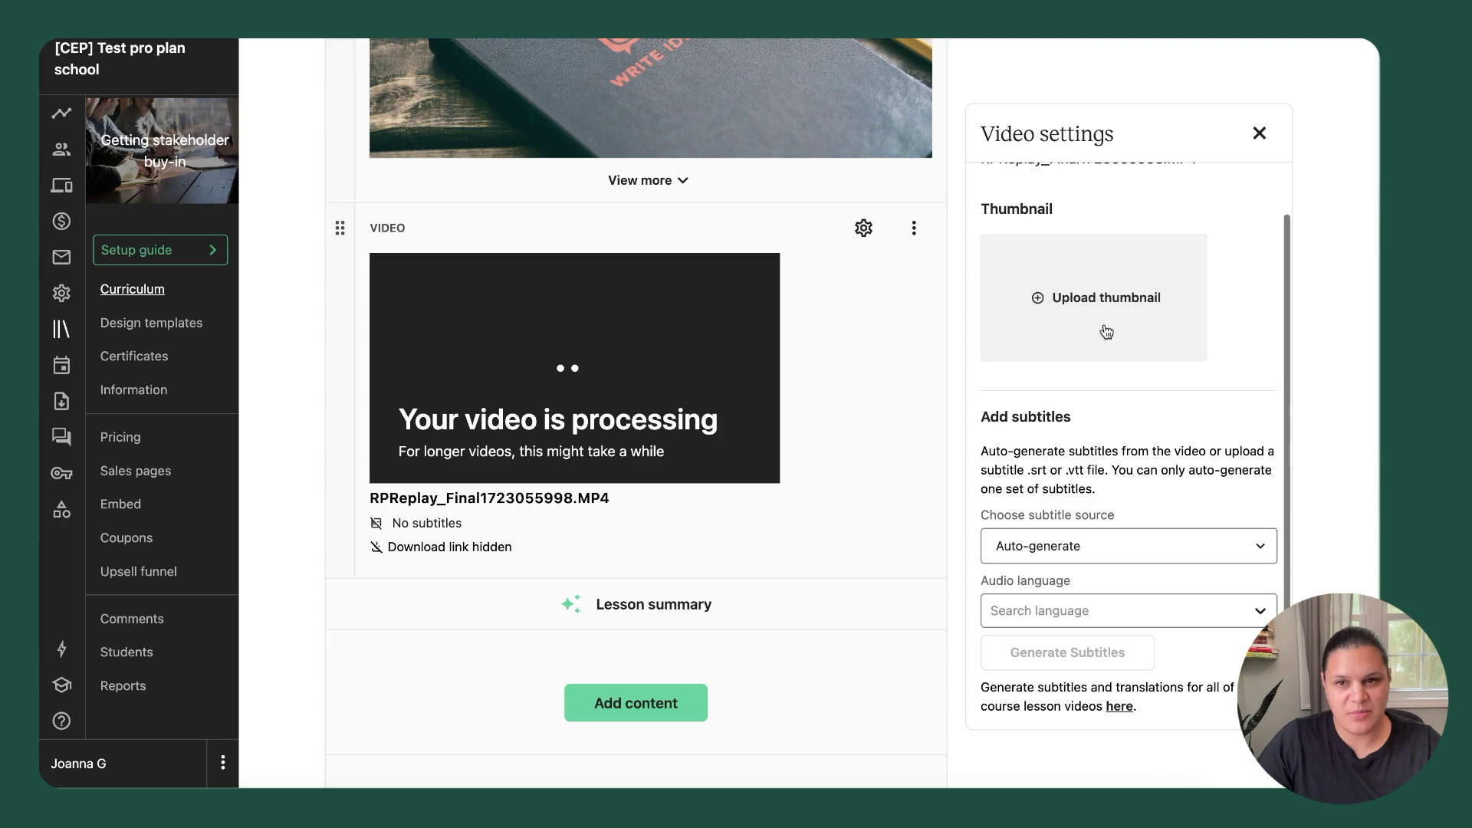
pyautogui.scroll(-1, 1185, 504)
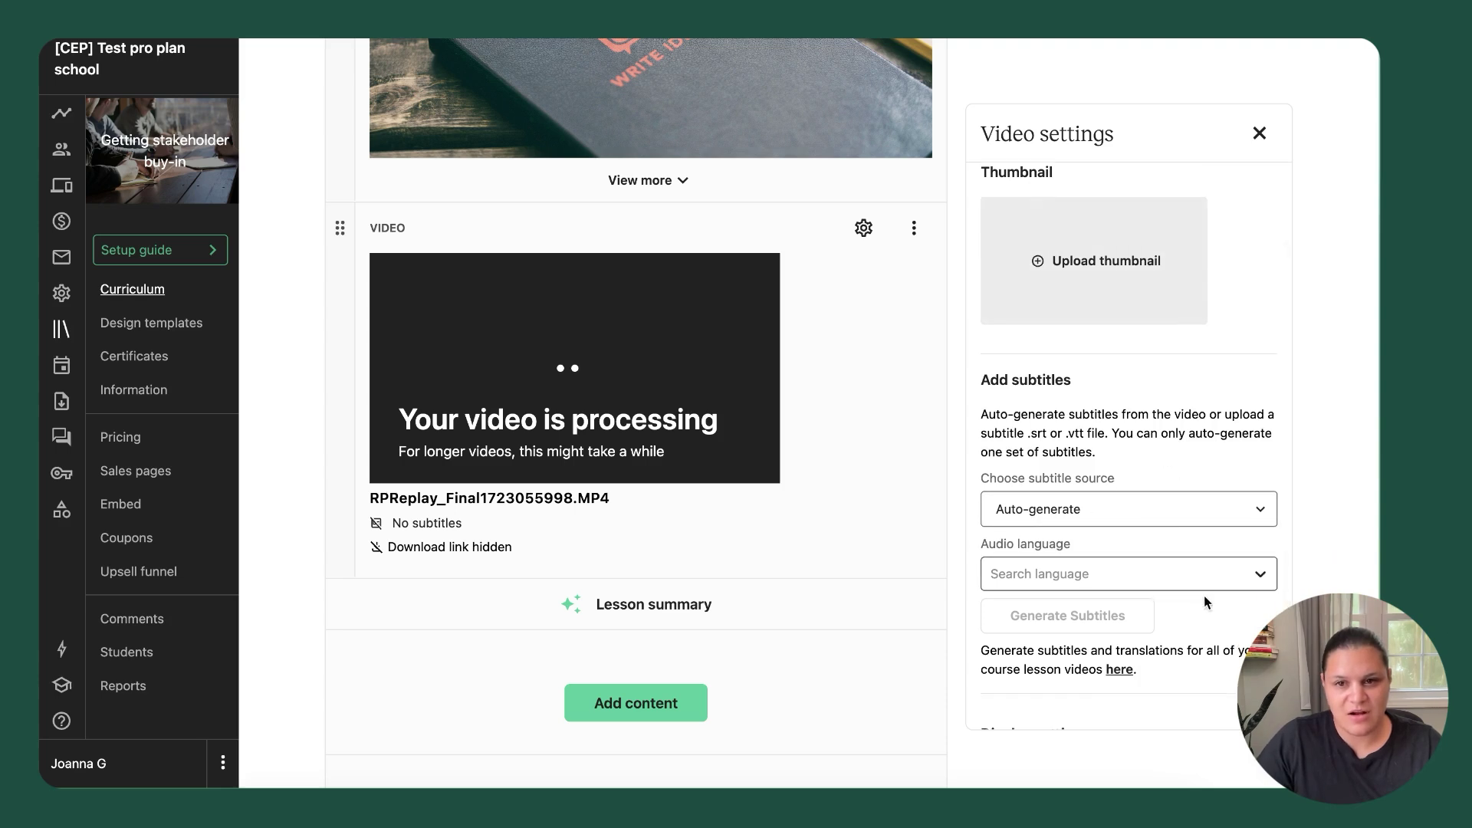
pyautogui.click(1201, 573)
pyautogui.scroll(-2, 1203, 584)
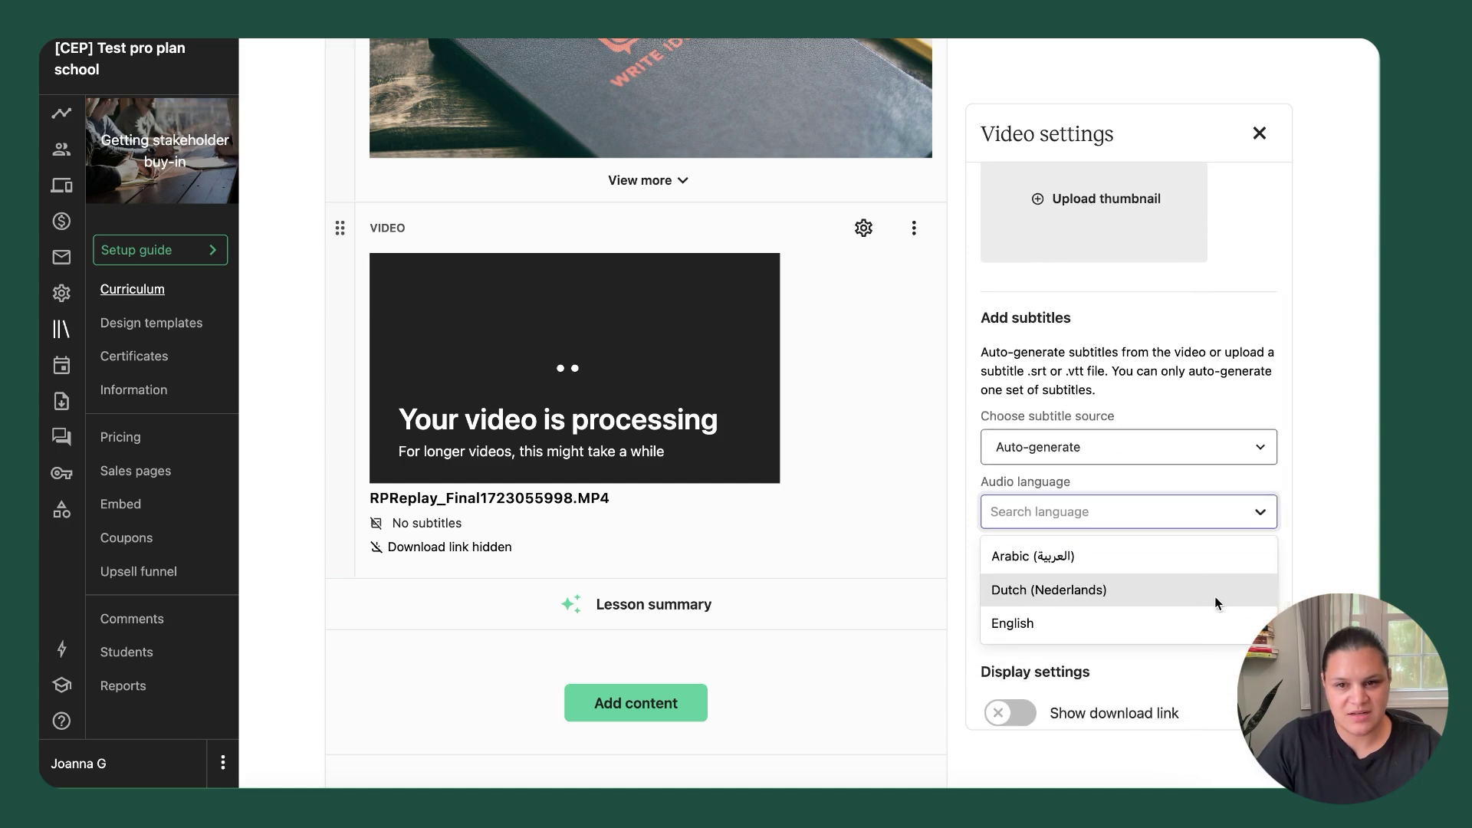
pyautogui.click(1173, 625)
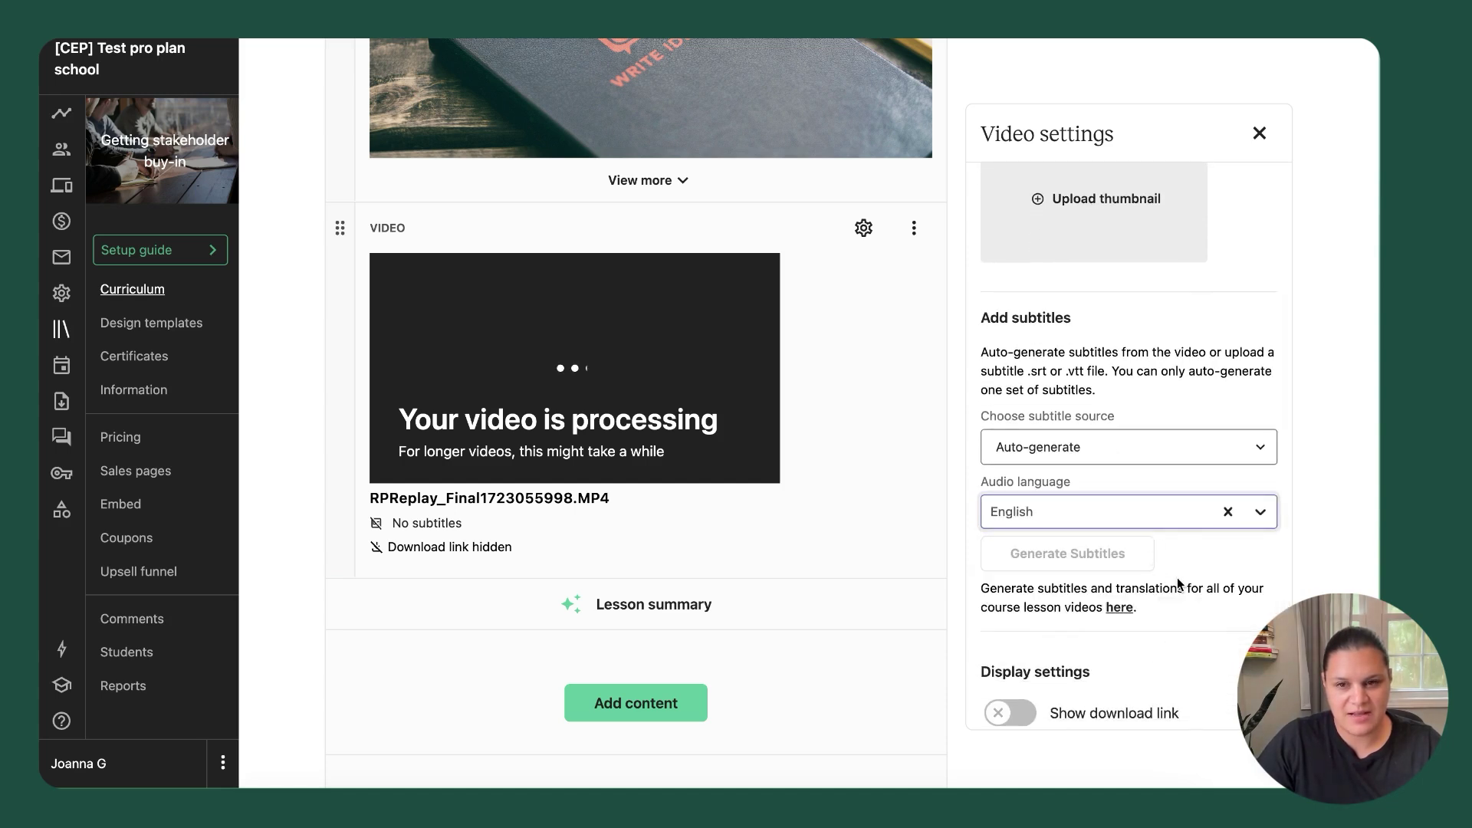
pyautogui.scroll(-1, 1150, 498)
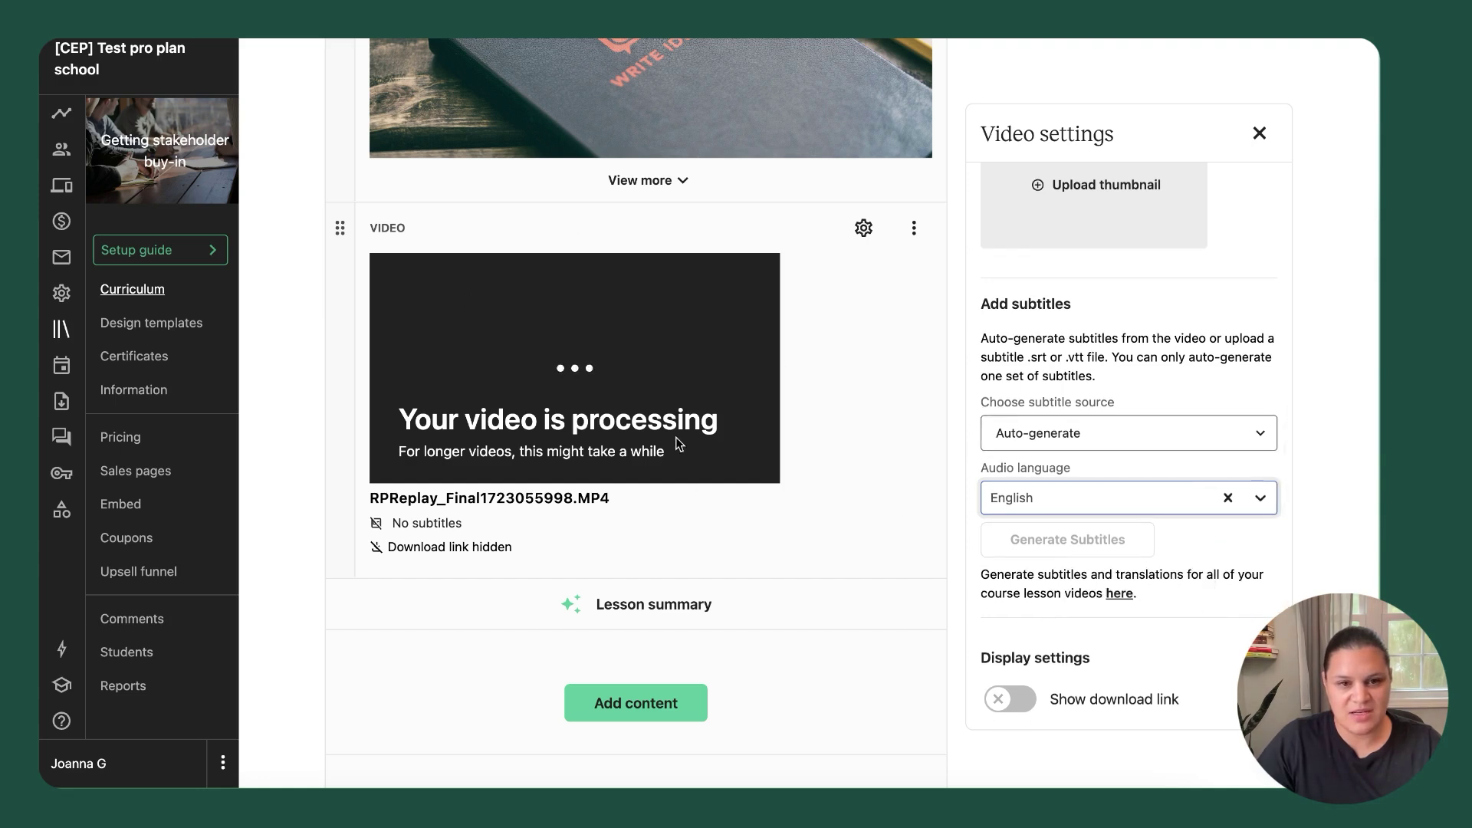
pyautogui.scroll(-2, 1033, 601)
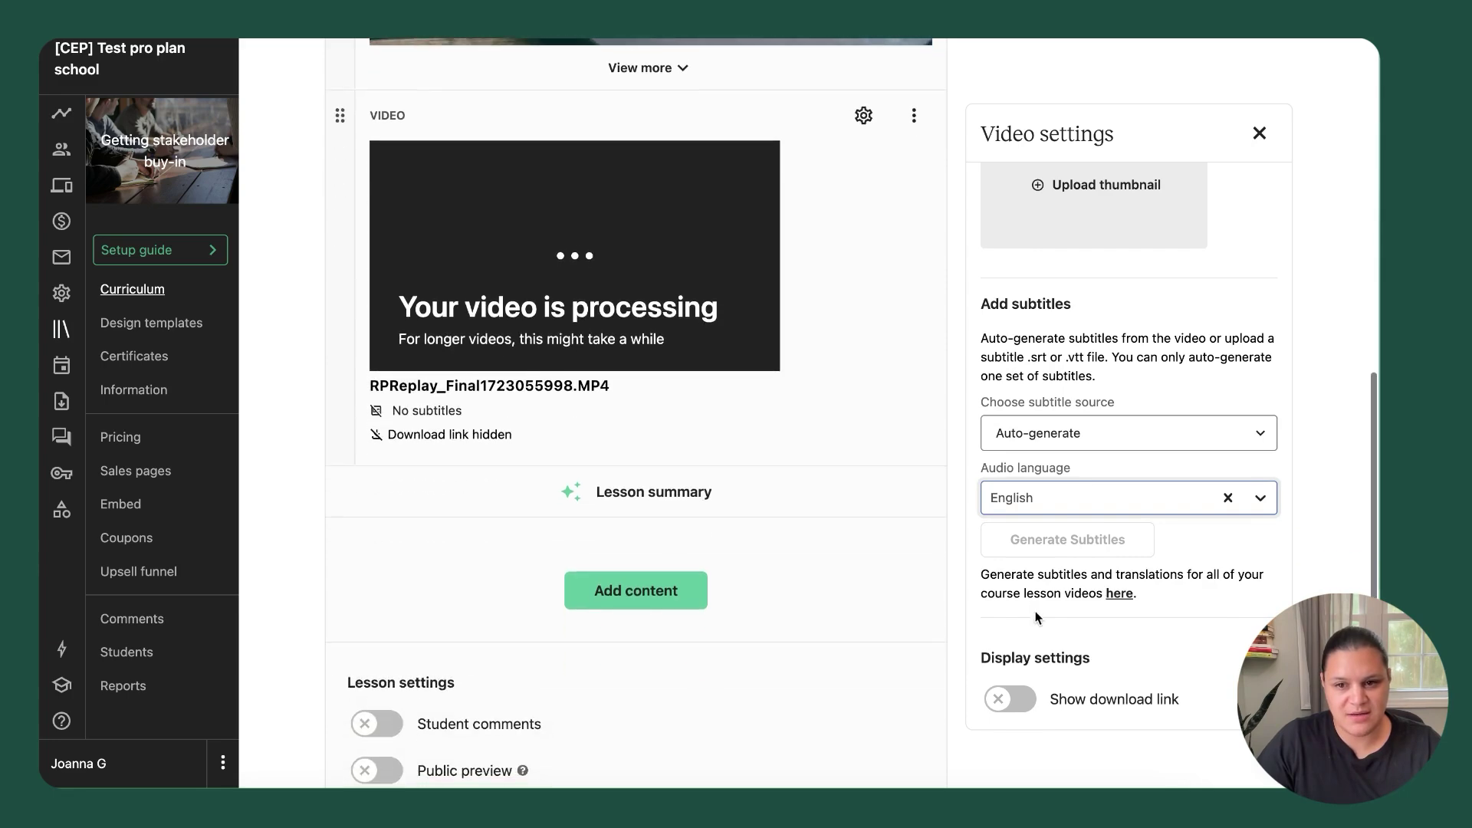
pyautogui.scroll(4, 805, 548)
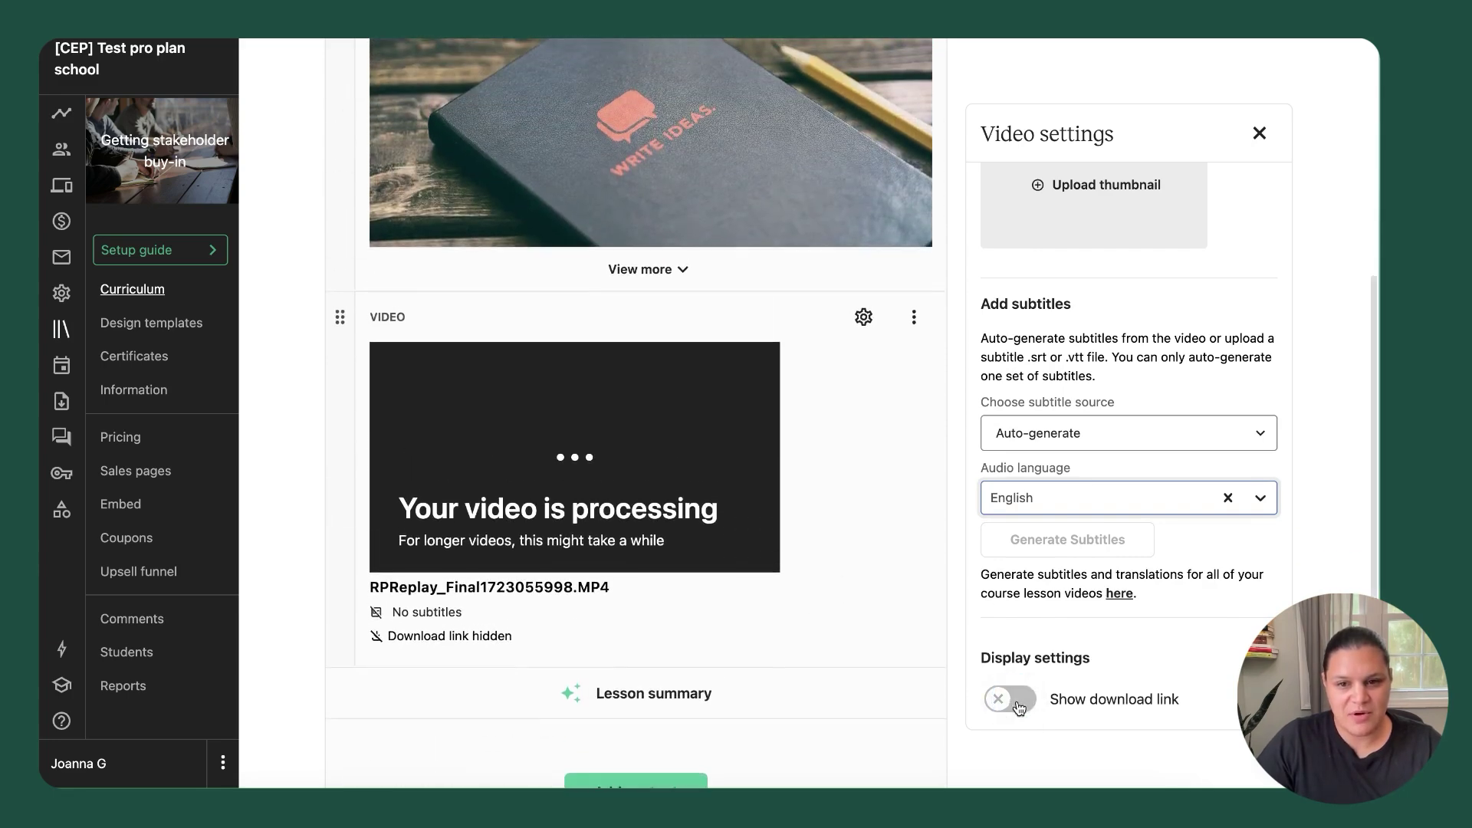
pyautogui.click(1019, 701)
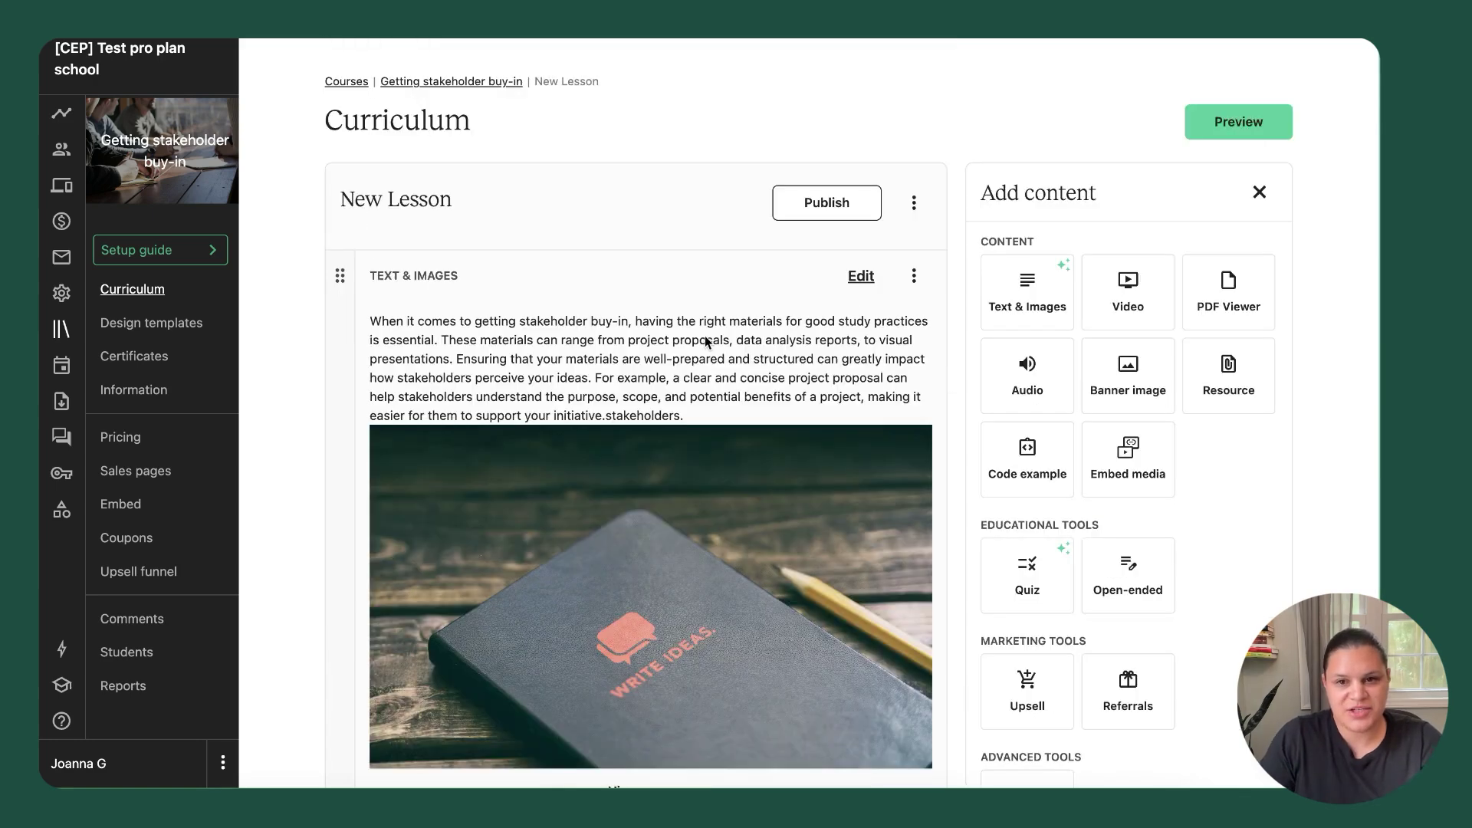
# Add a PDF viewer with '7 Reasons You Should Be Using teachable_pay - Teachable Blog.pdf', download link shown
pyautogui.click(1225, 311)
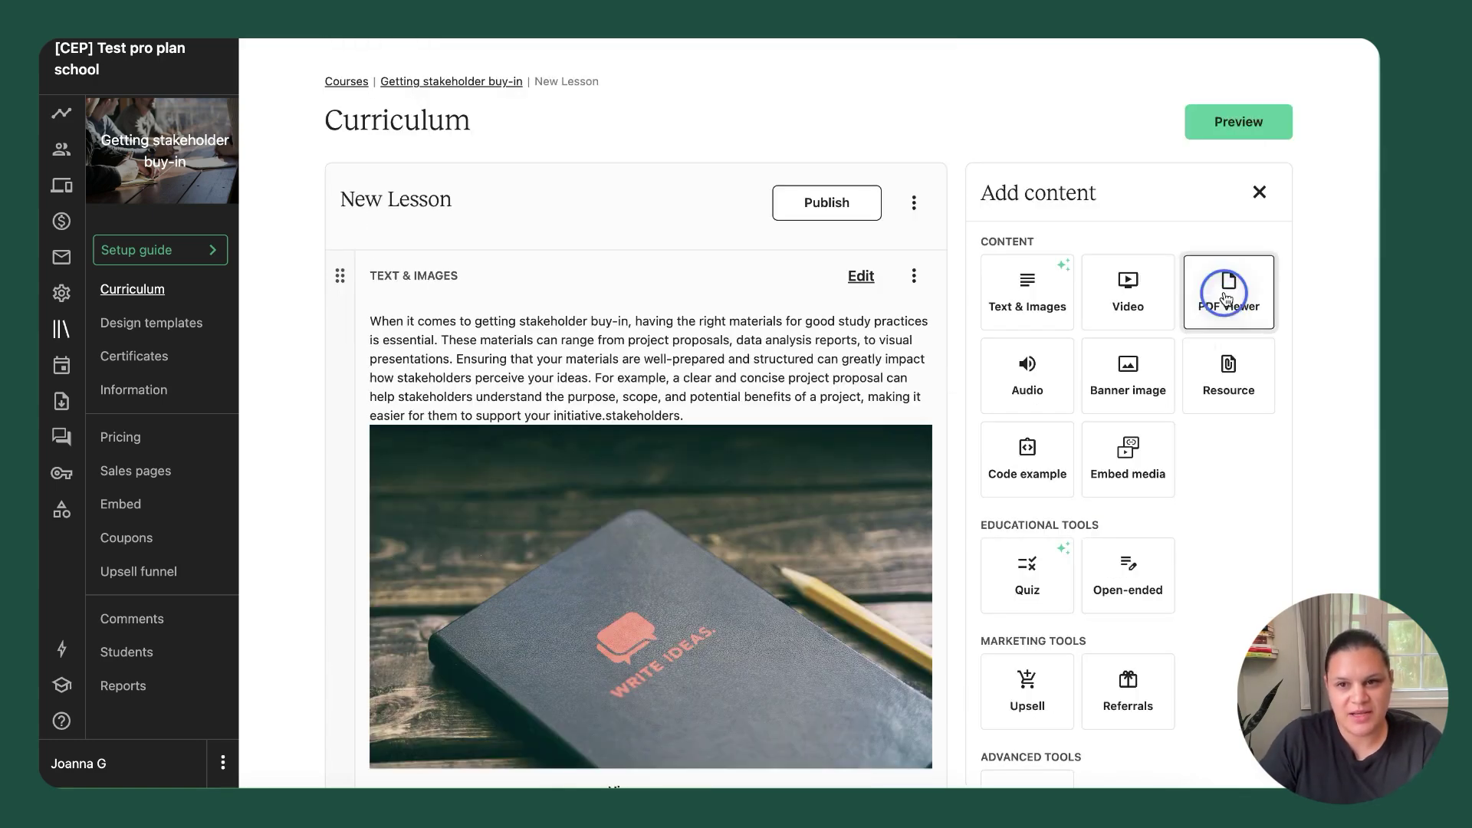
pyautogui.click(657, 425)
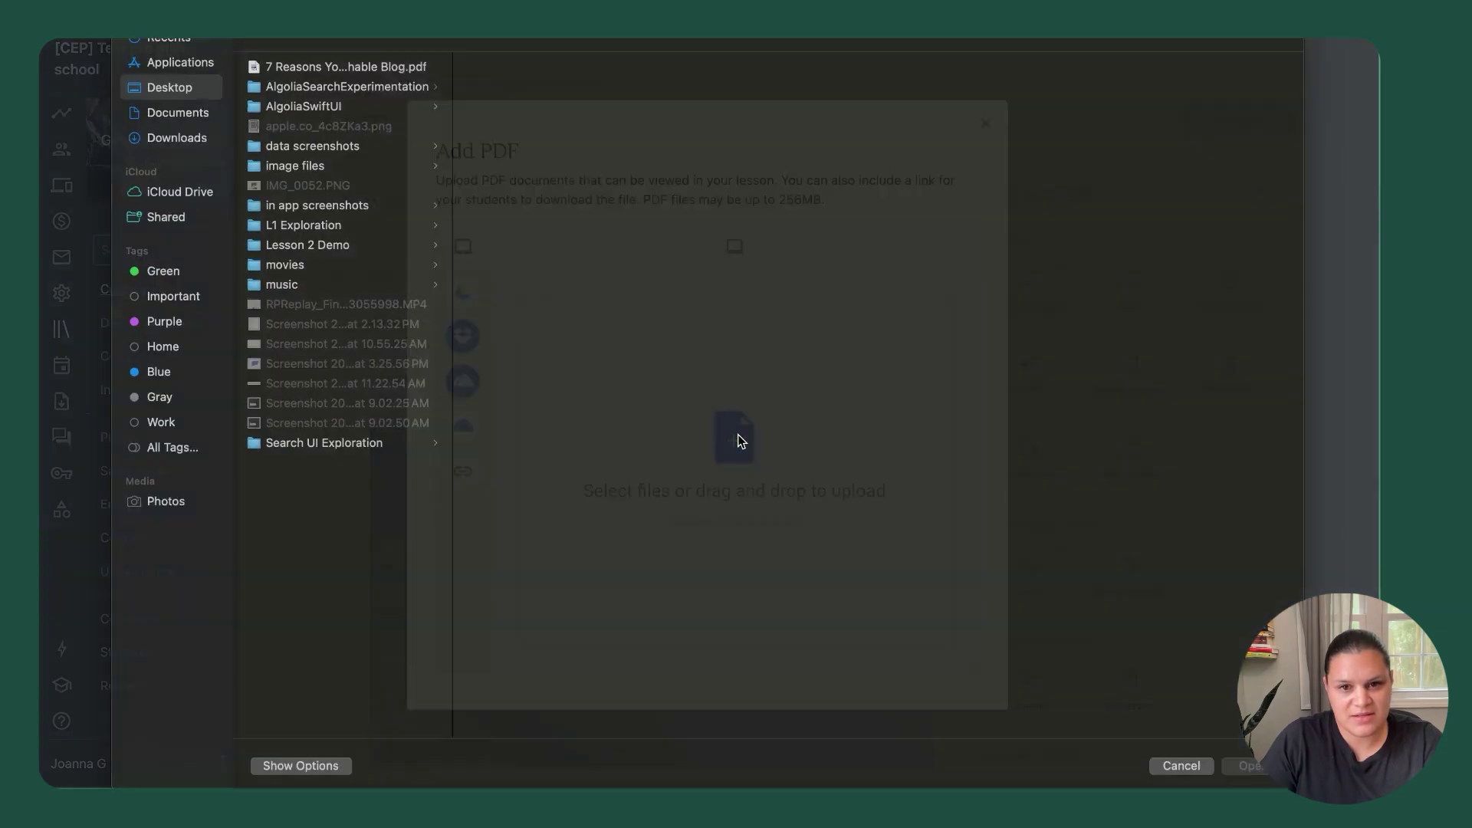
pyautogui.click(396, 88)
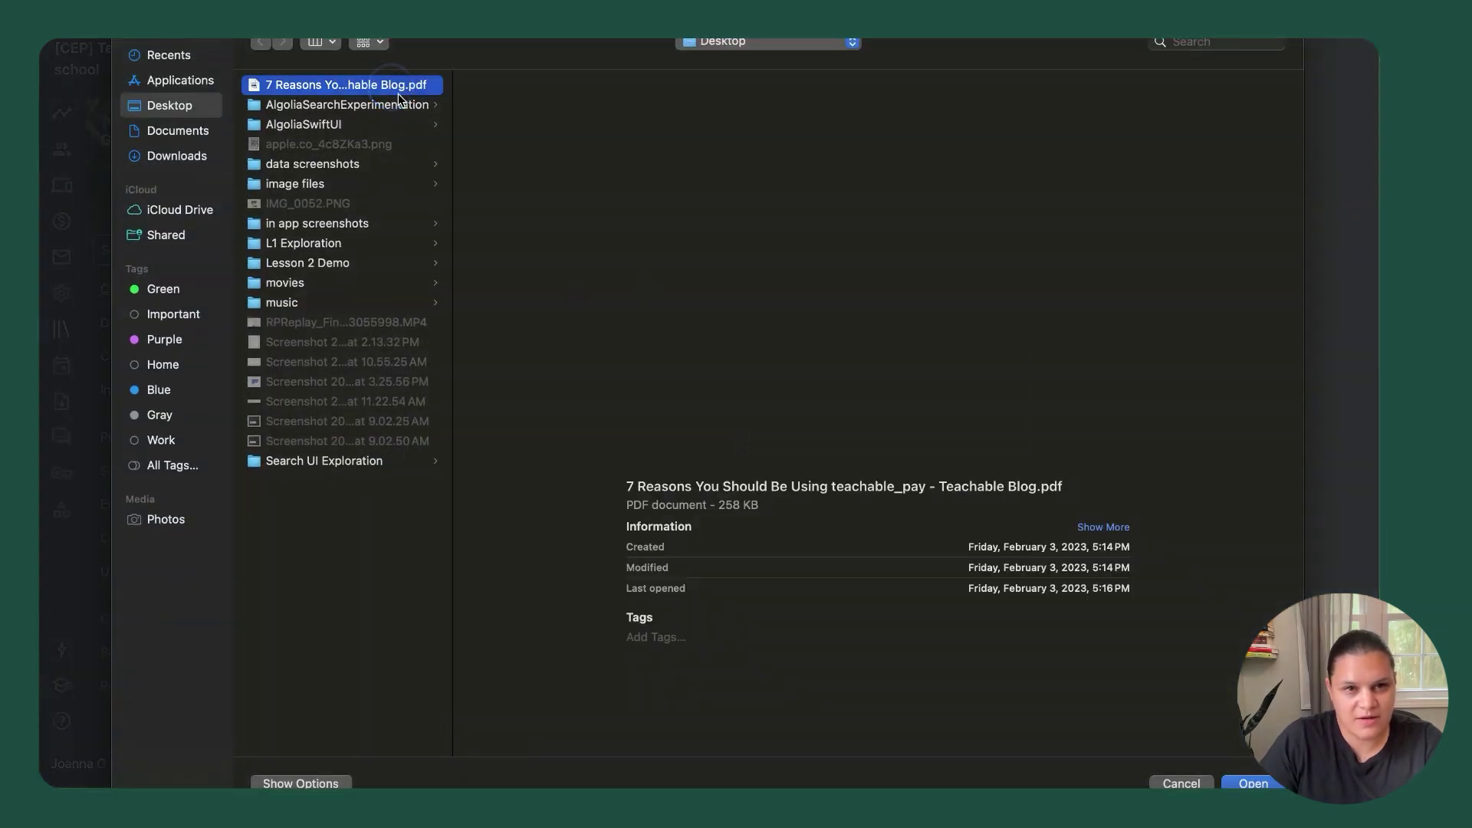
pyautogui.click(1252, 782)
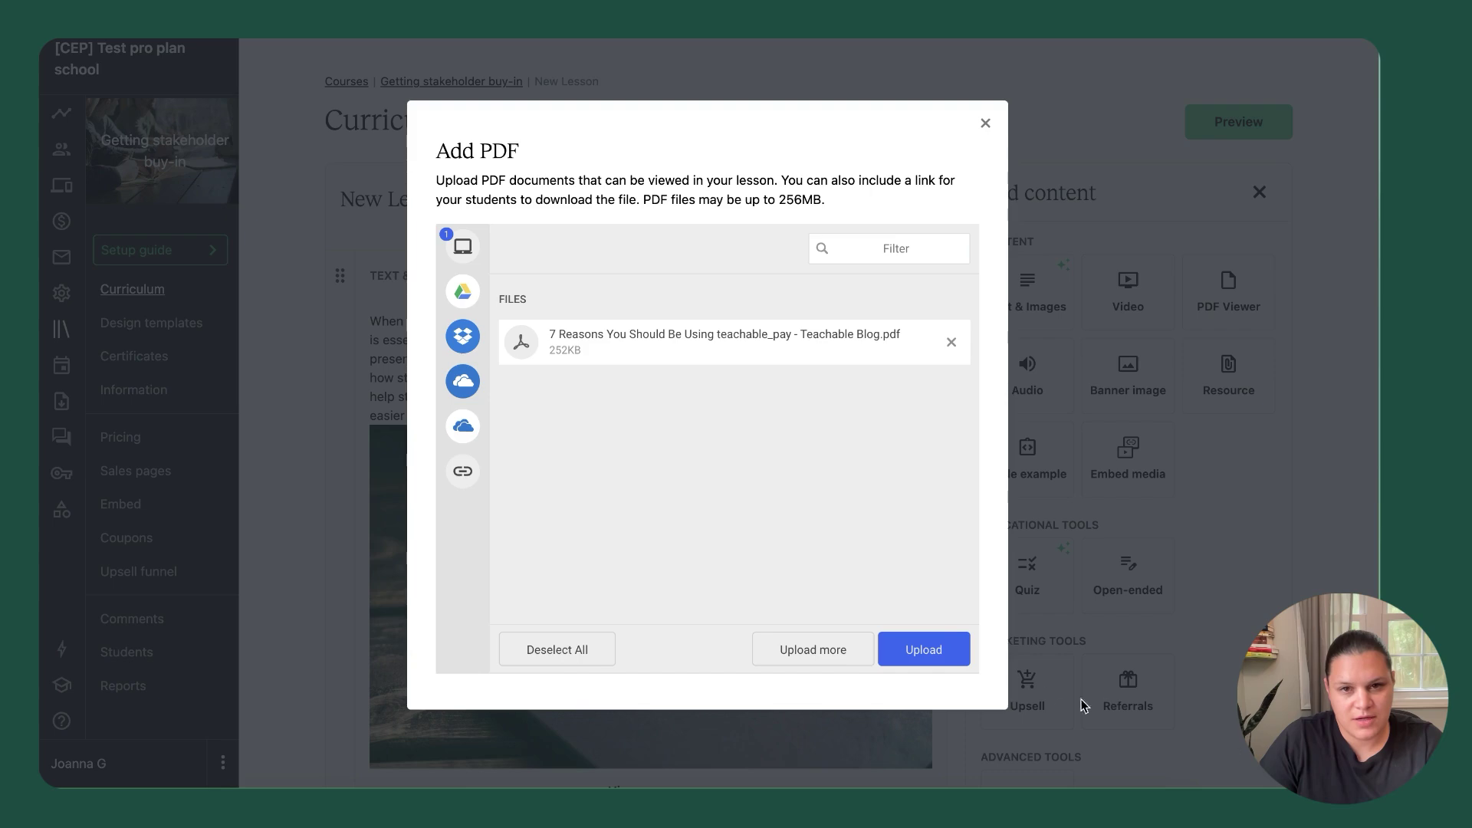
pyautogui.click(937, 648)
pyautogui.scroll(10, 867, 659)
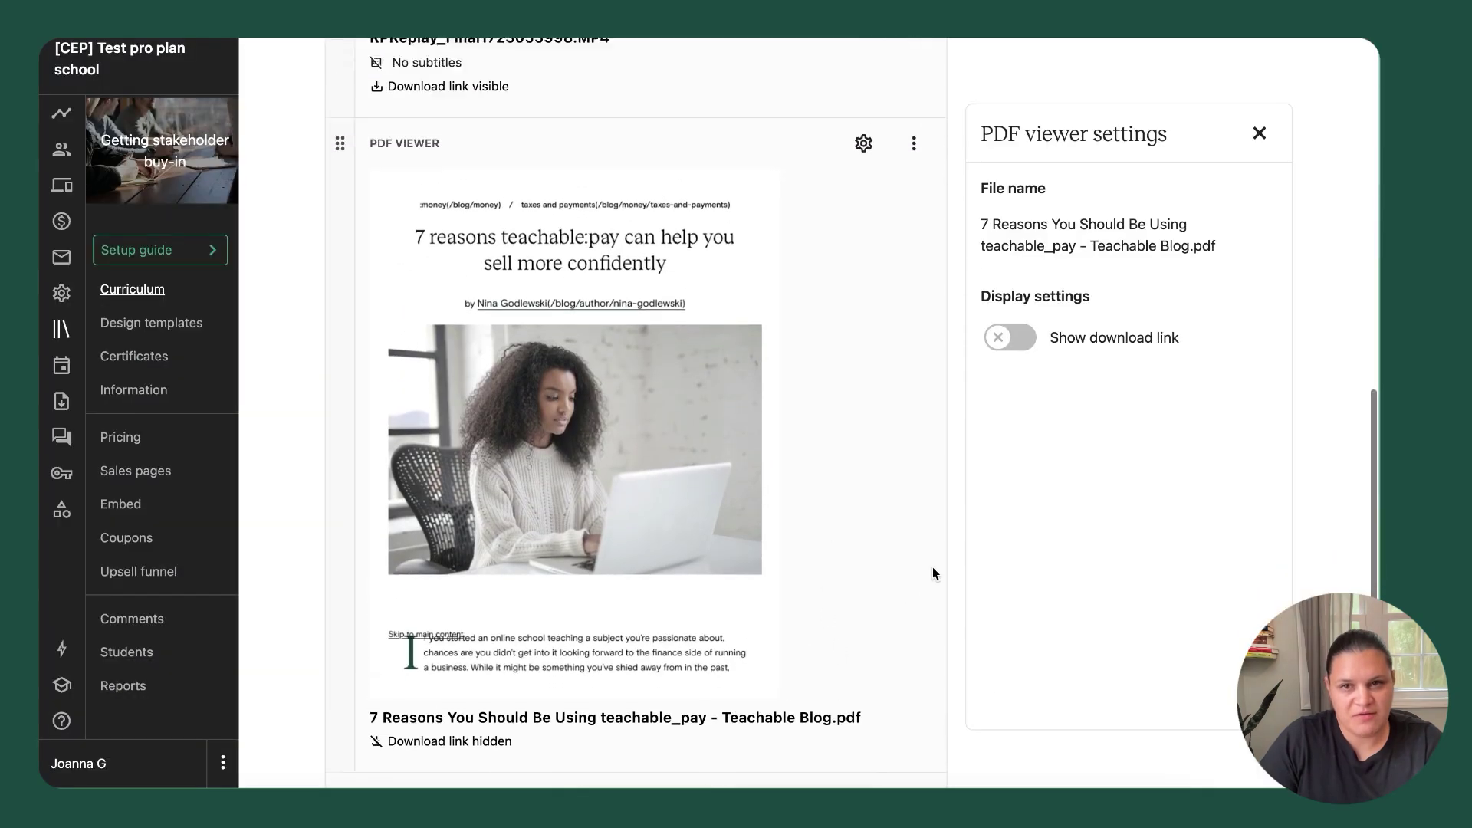
pyautogui.scroll(-10, 943, 580)
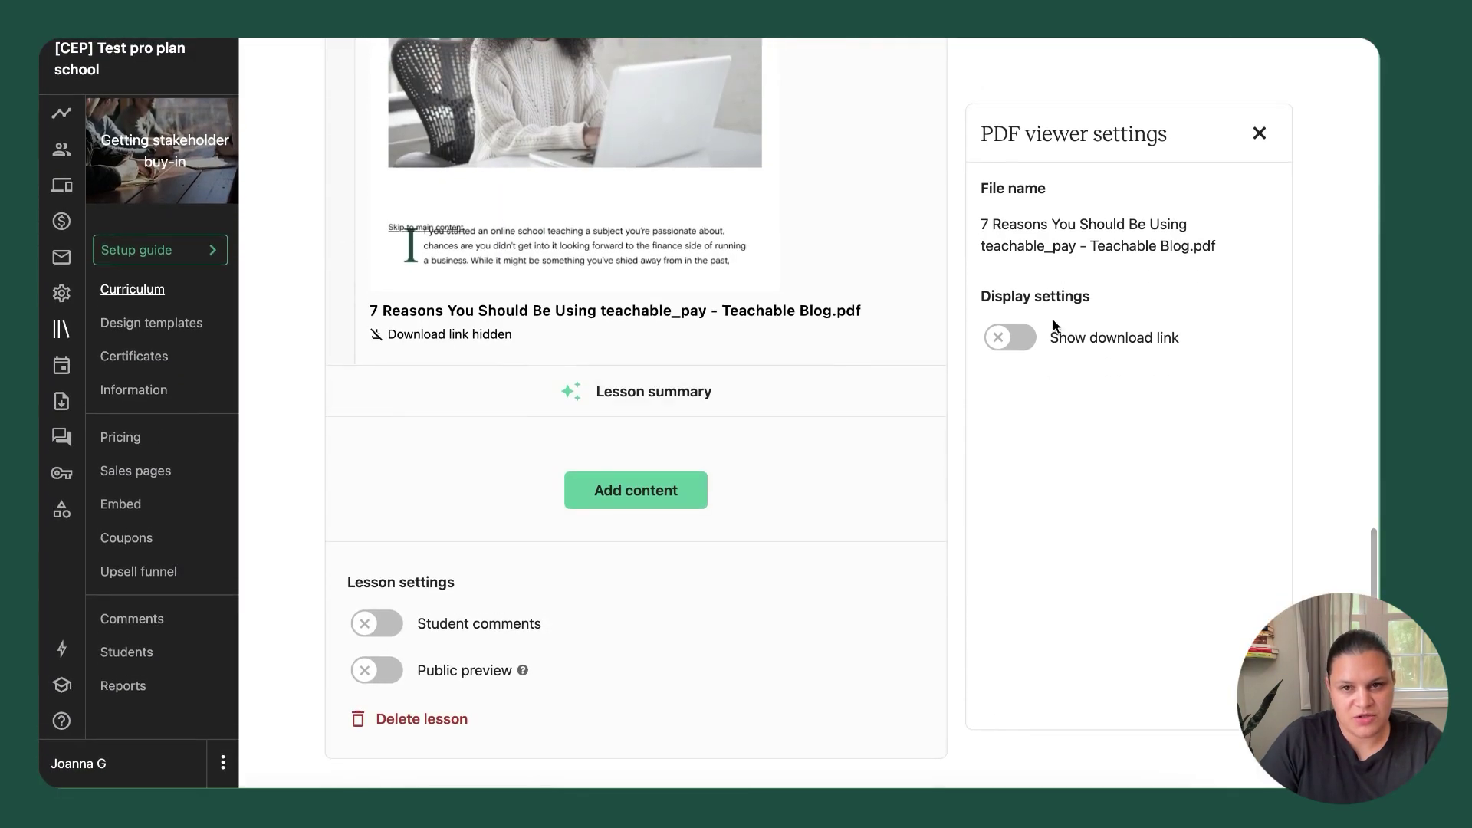
pyautogui.click(1026, 341)
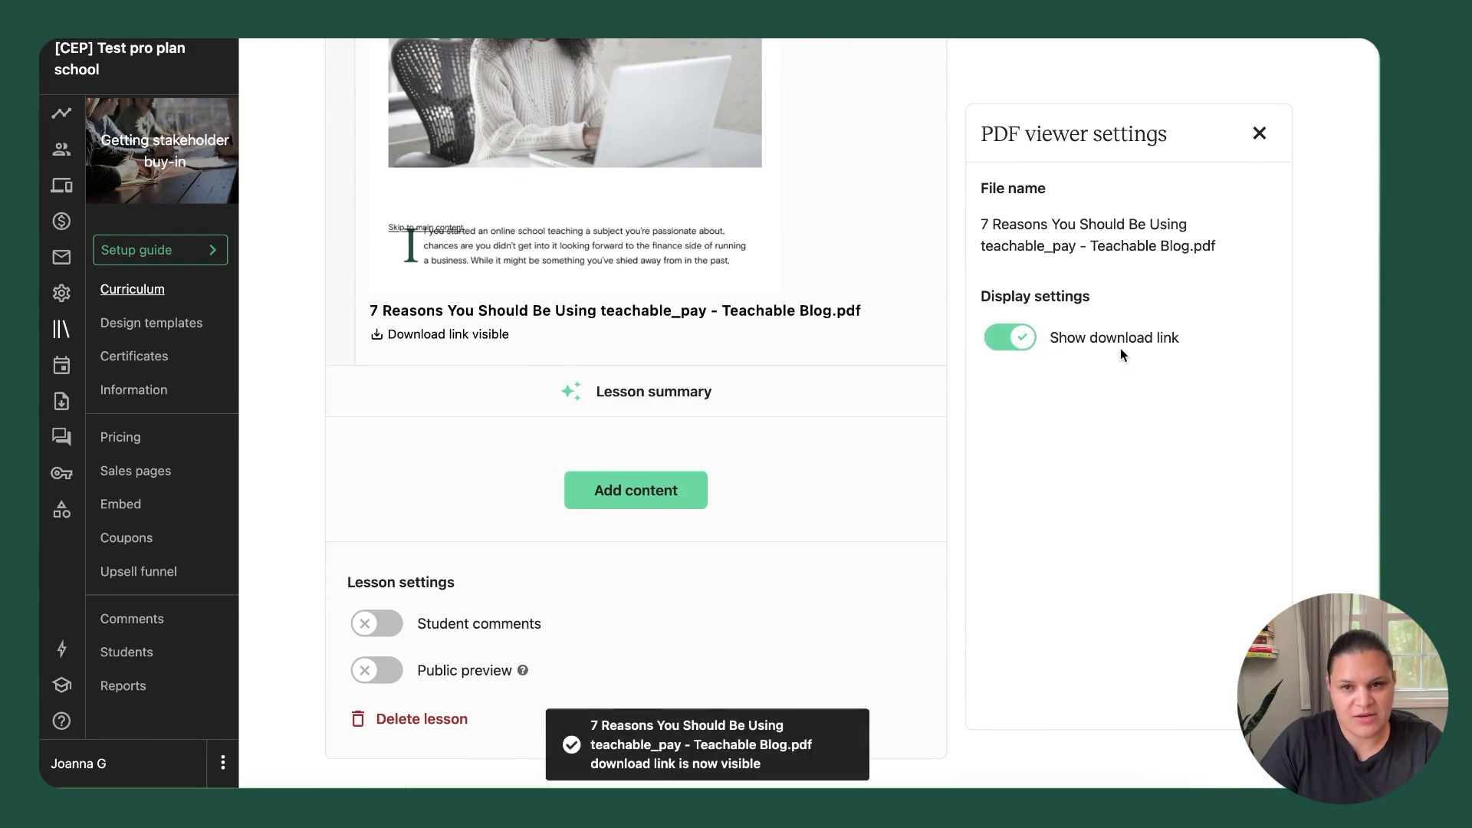
# Add an audio block with audio (1).mp3 below the PDF viewer
pyautogui.click(854, 427)
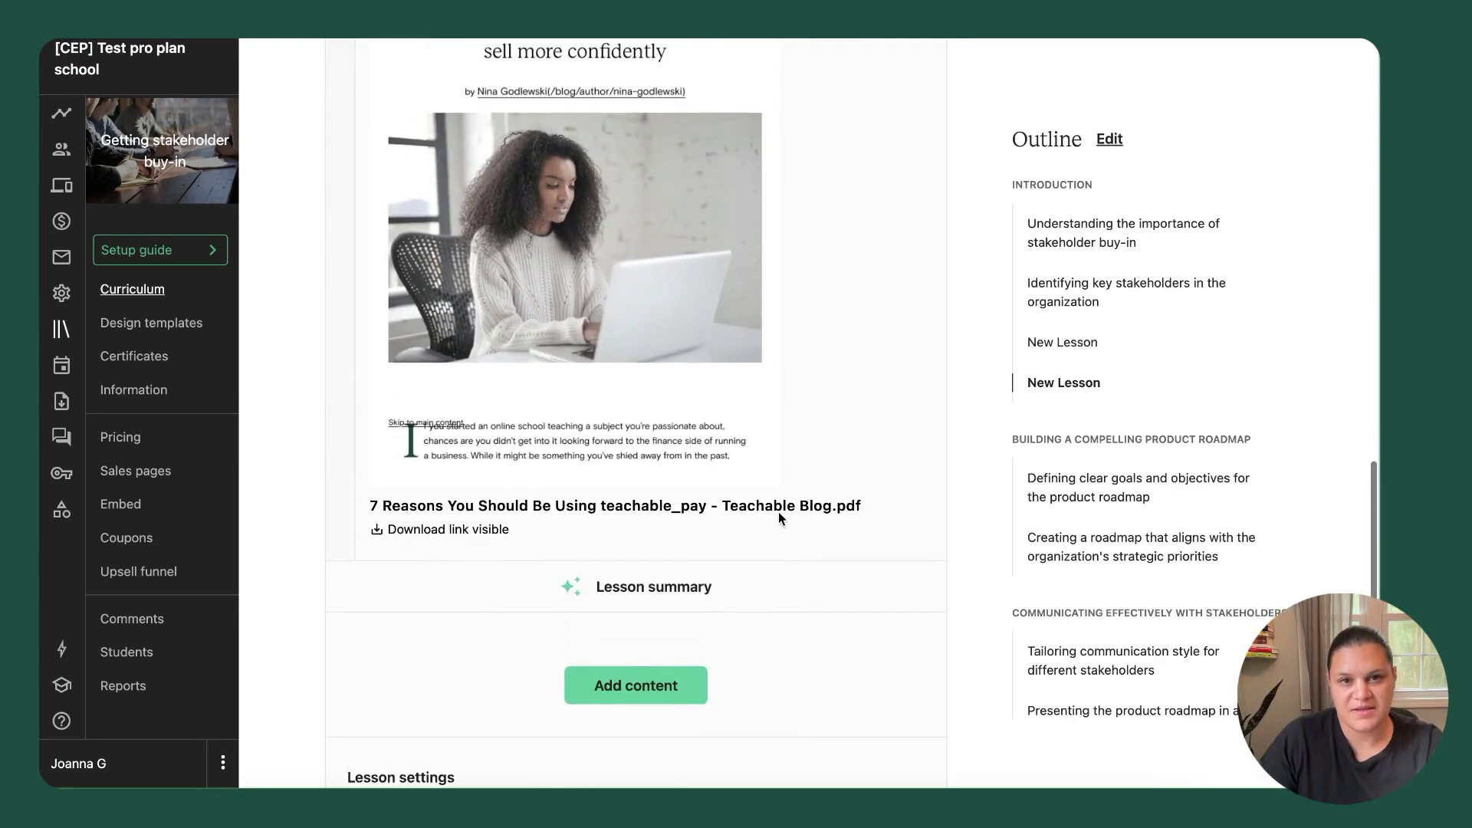
pyautogui.click(642, 484)
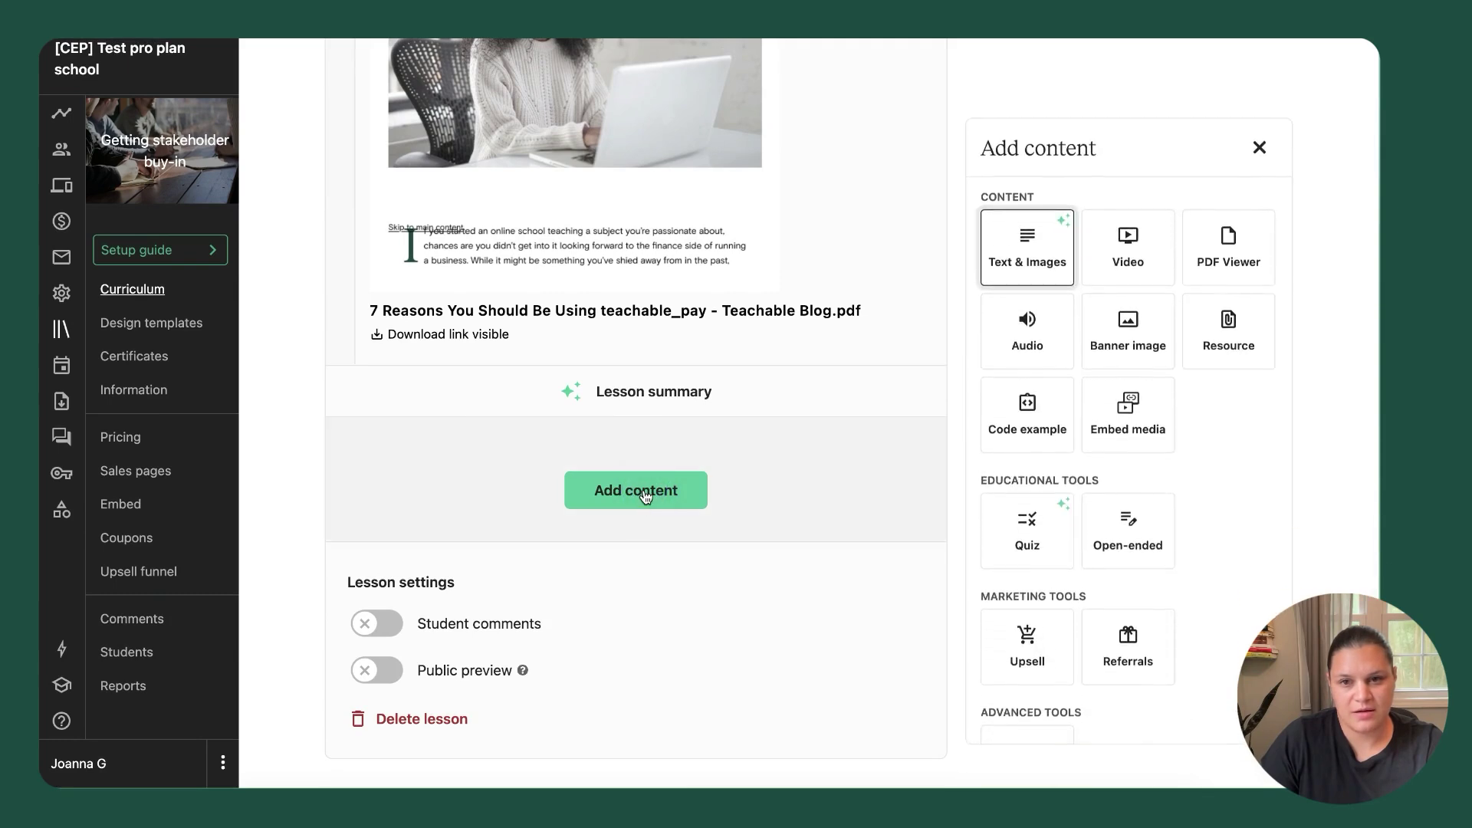
pyautogui.click(1049, 317)
pyautogui.click(747, 433)
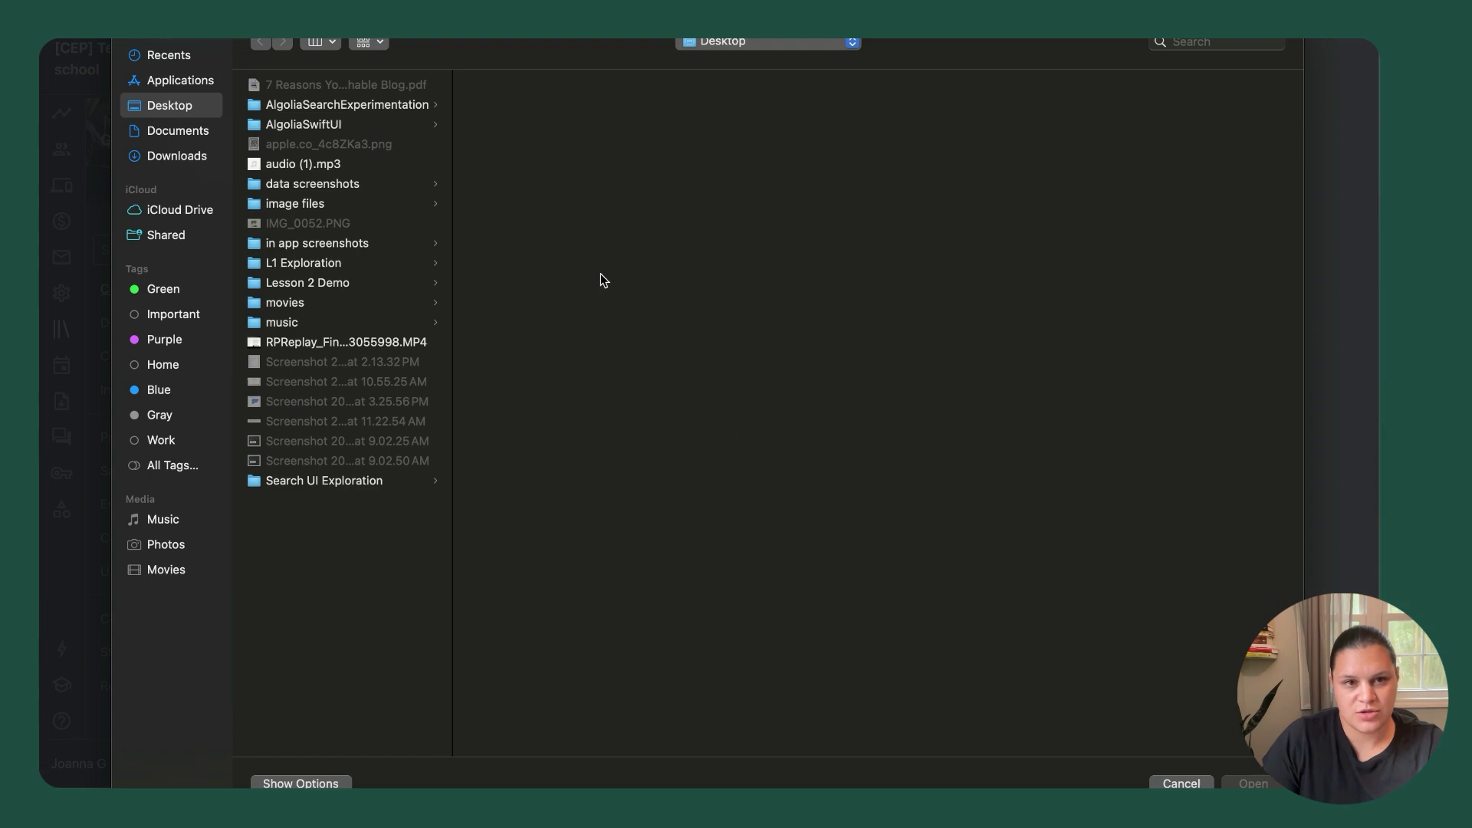
pyautogui.click(379, 164)
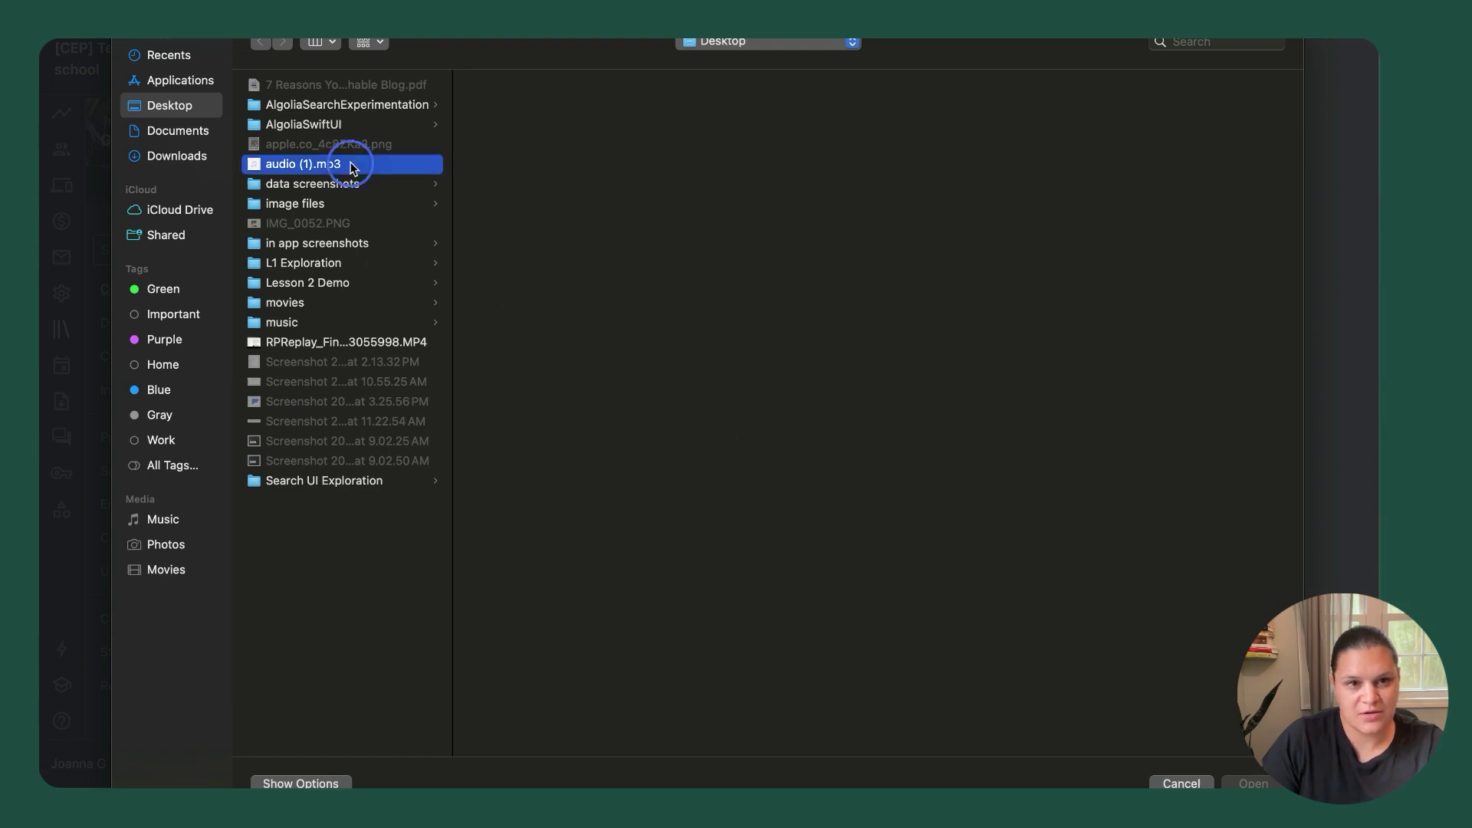
pyautogui.press('Return')
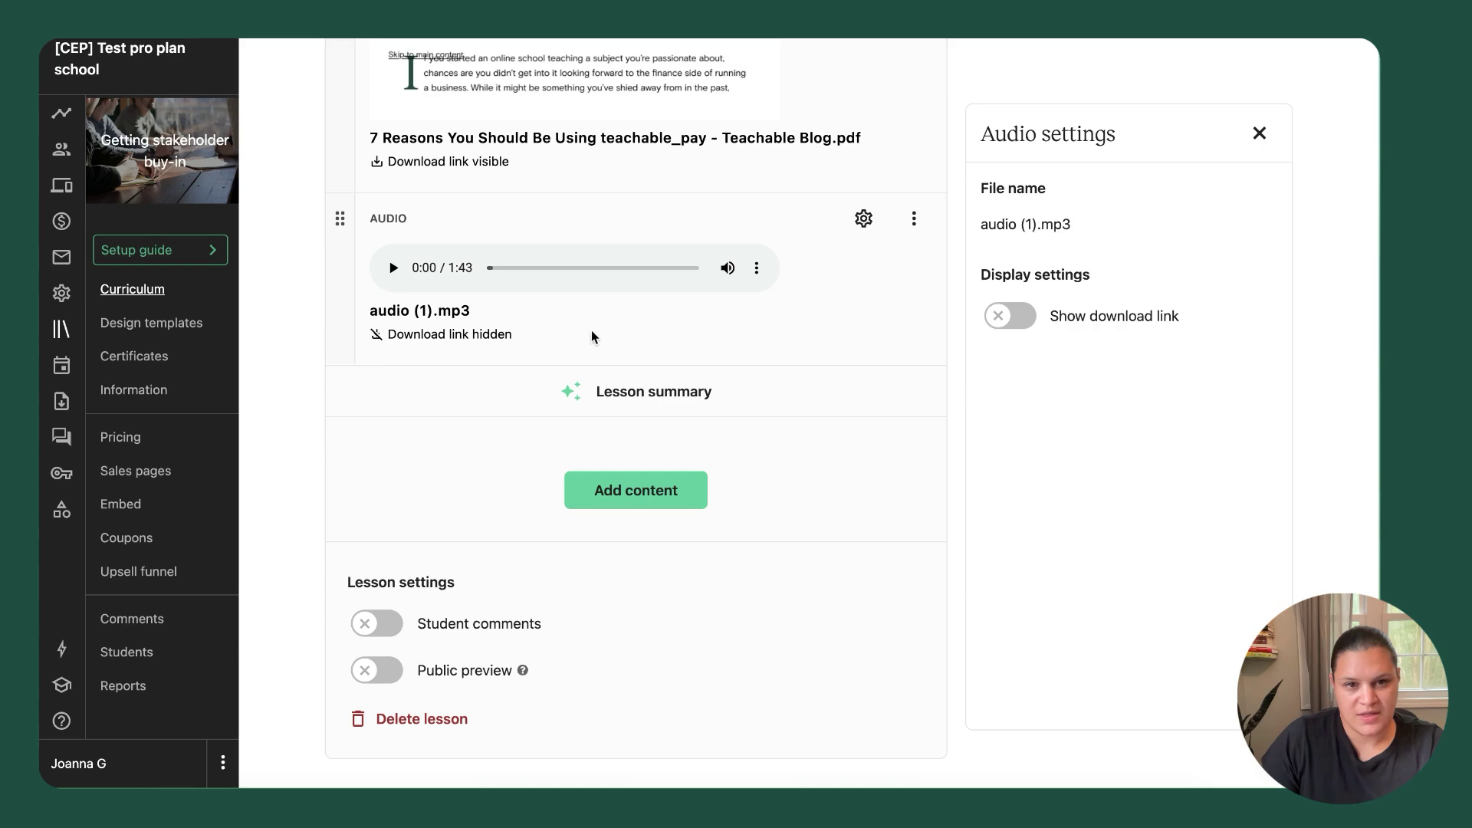
pyautogui.click(679, 503)
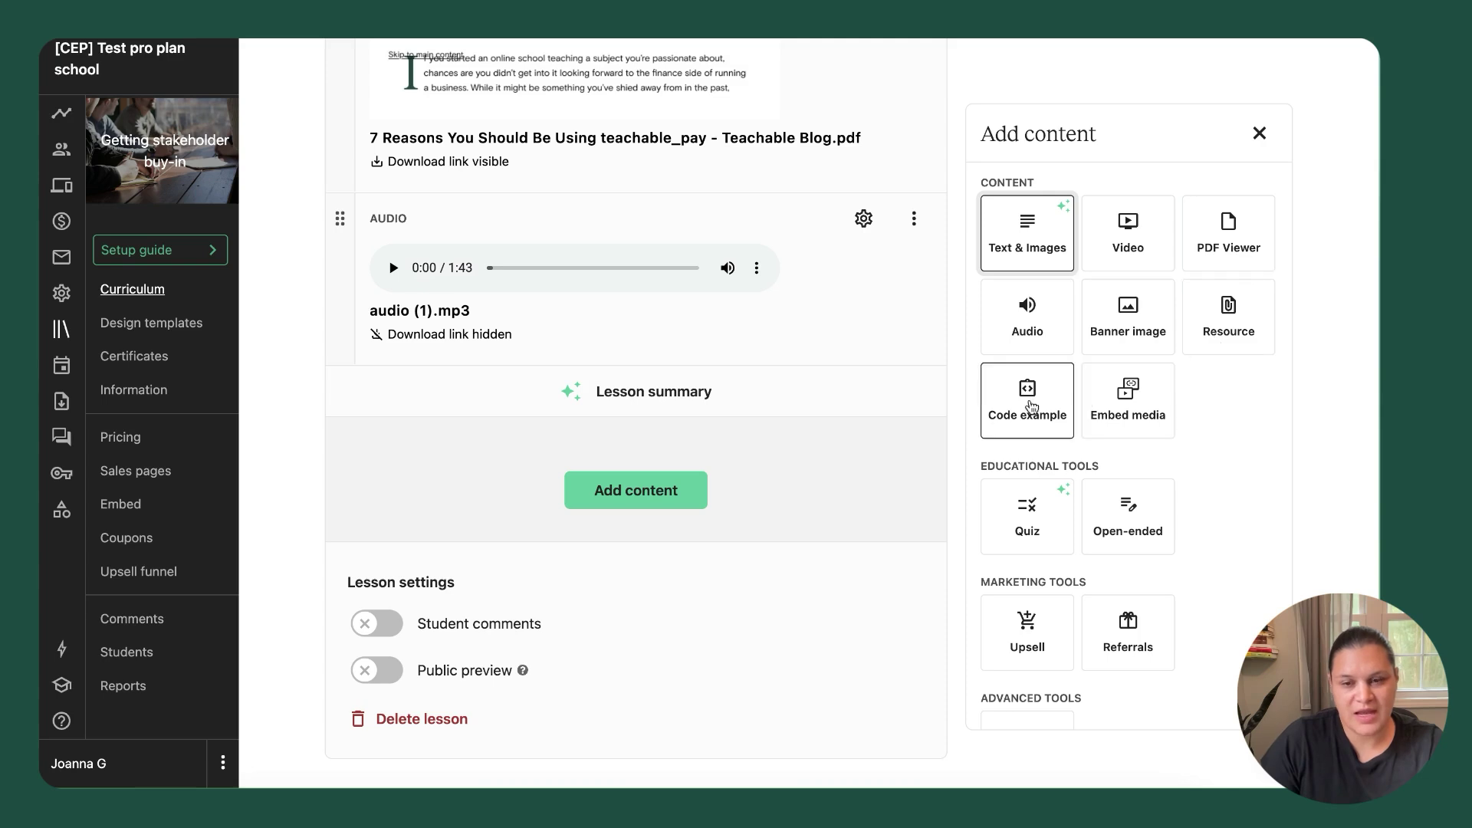
# Add a code example block and copy the HTML page example from the HTML Tutorial tab
pyautogui.click(1028, 403)
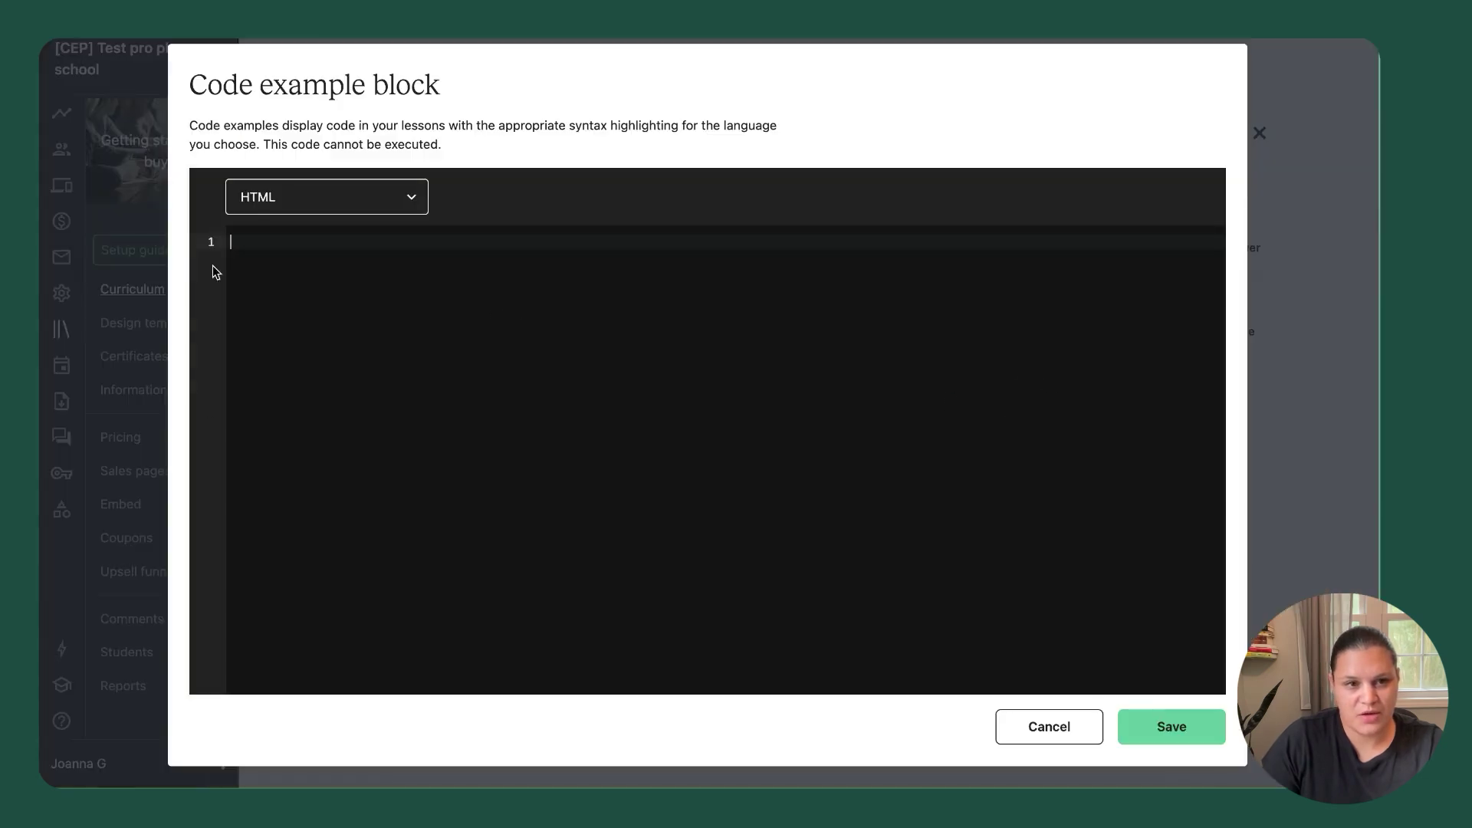
pyautogui.moveTo(42, 276)
pyautogui.click(106, 38)
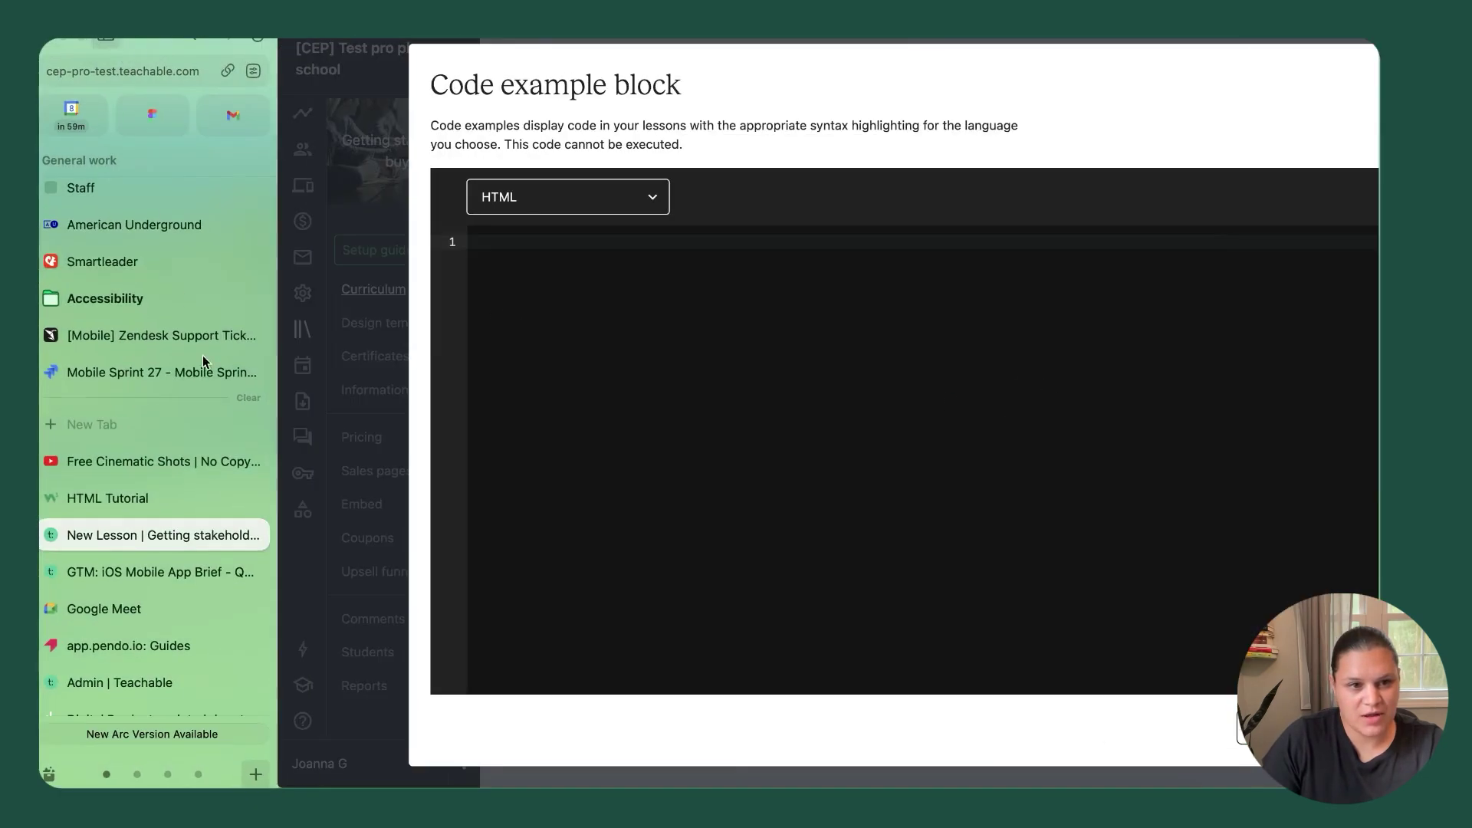
pyautogui.scroll(5, 197, 460)
pyautogui.scroll(-6, 131, 526)
pyautogui.click(115, 399)
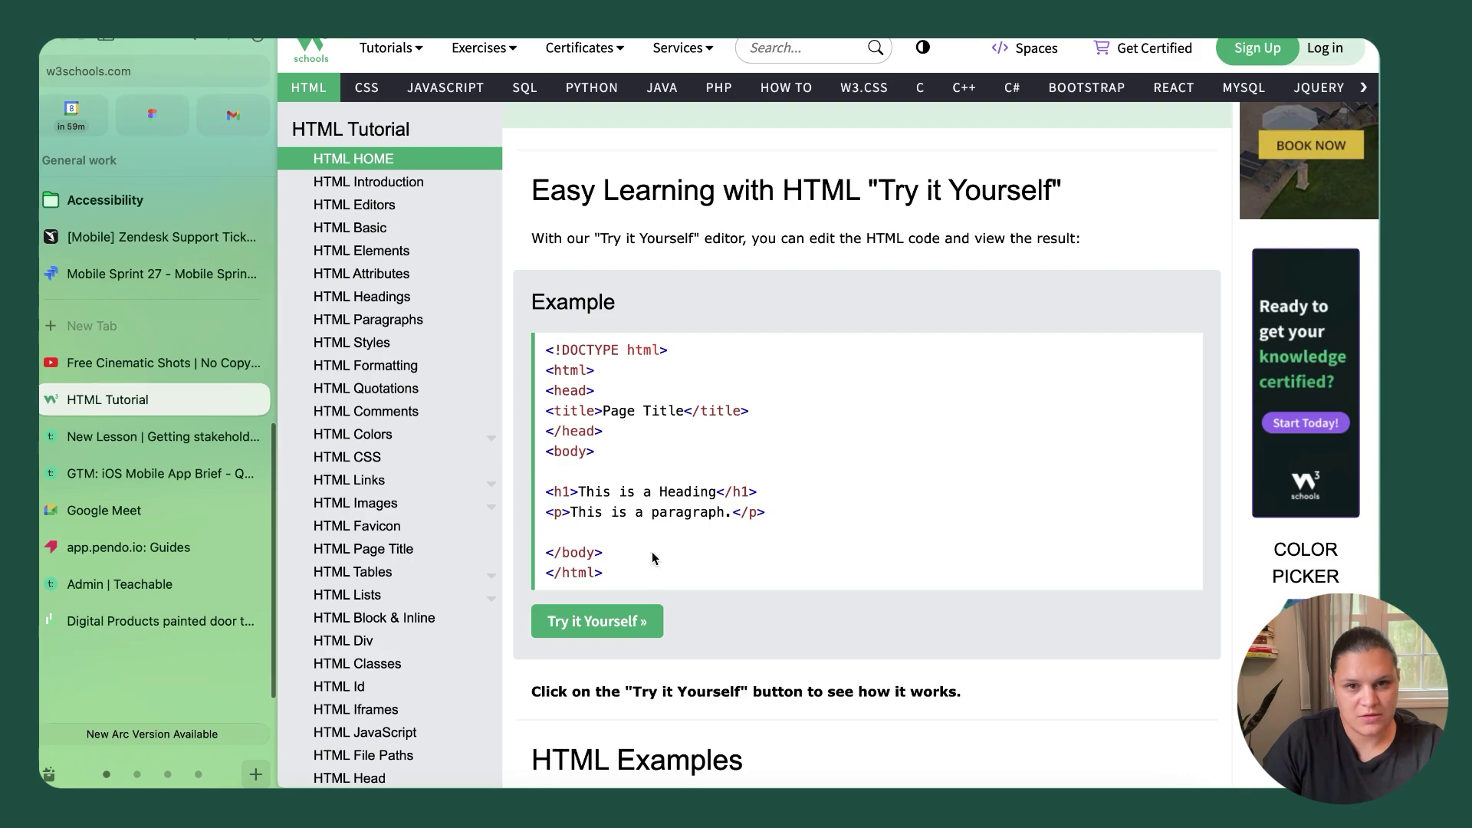
pyautogui.moveTo(608, 565); pyautogui.dragTo(516, 338)
pyautogui.press('super+c')
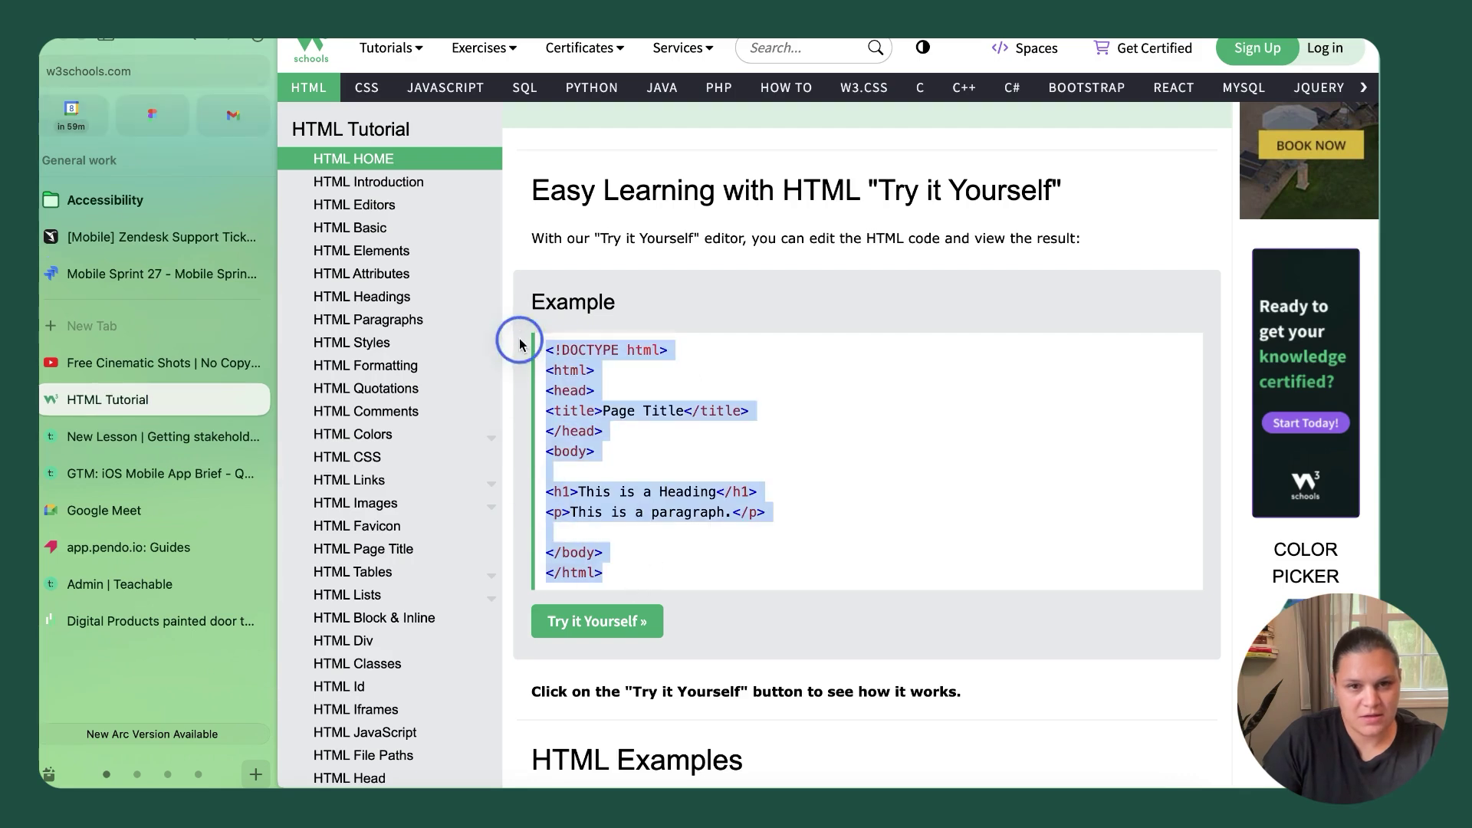
# Paste the HTML example into the code editor and save the block
pyautogui.click(121, 439)
pyautogui.click(455, 247)
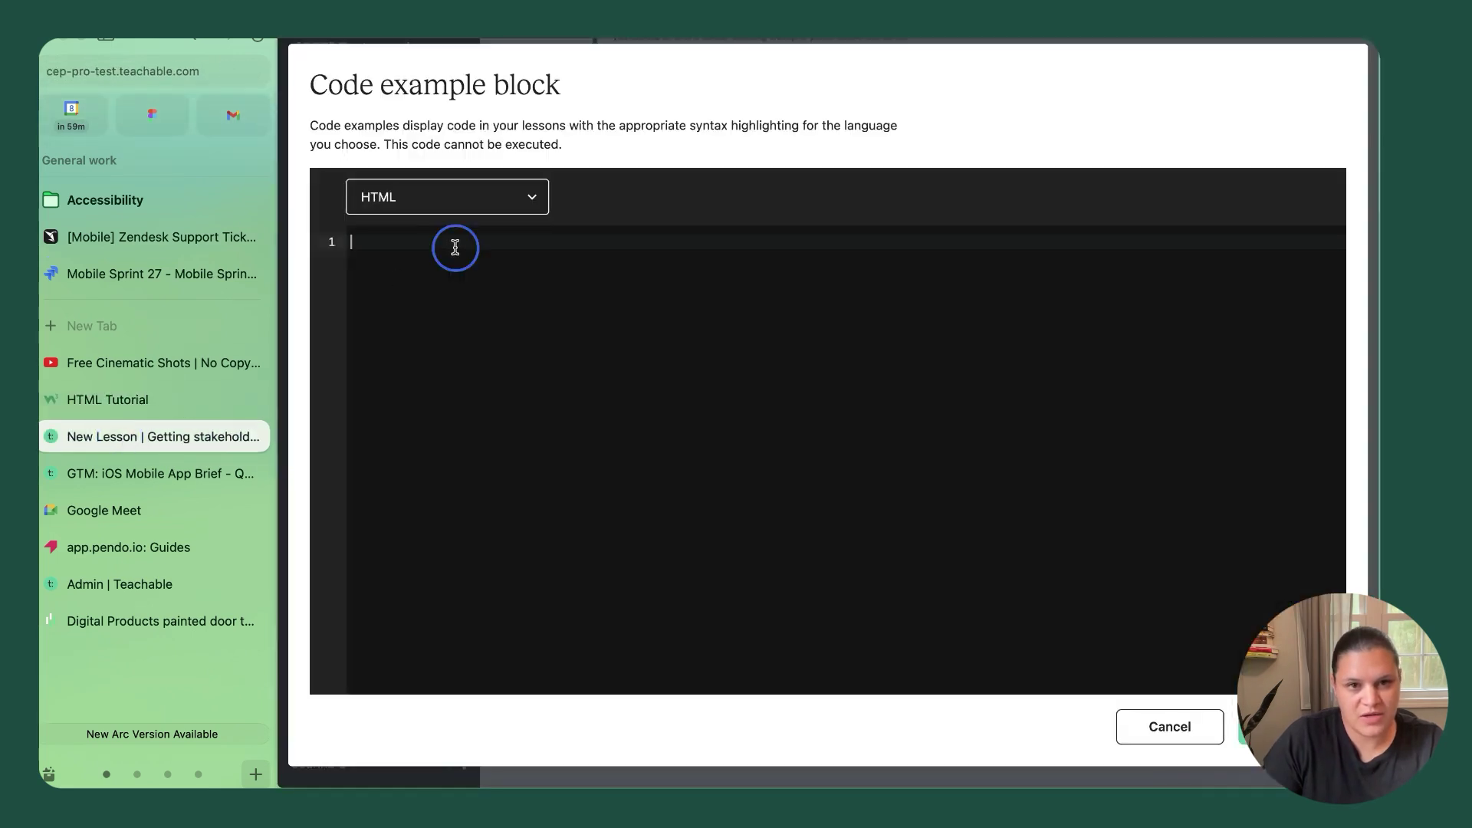
pyautogui.press('super+v')
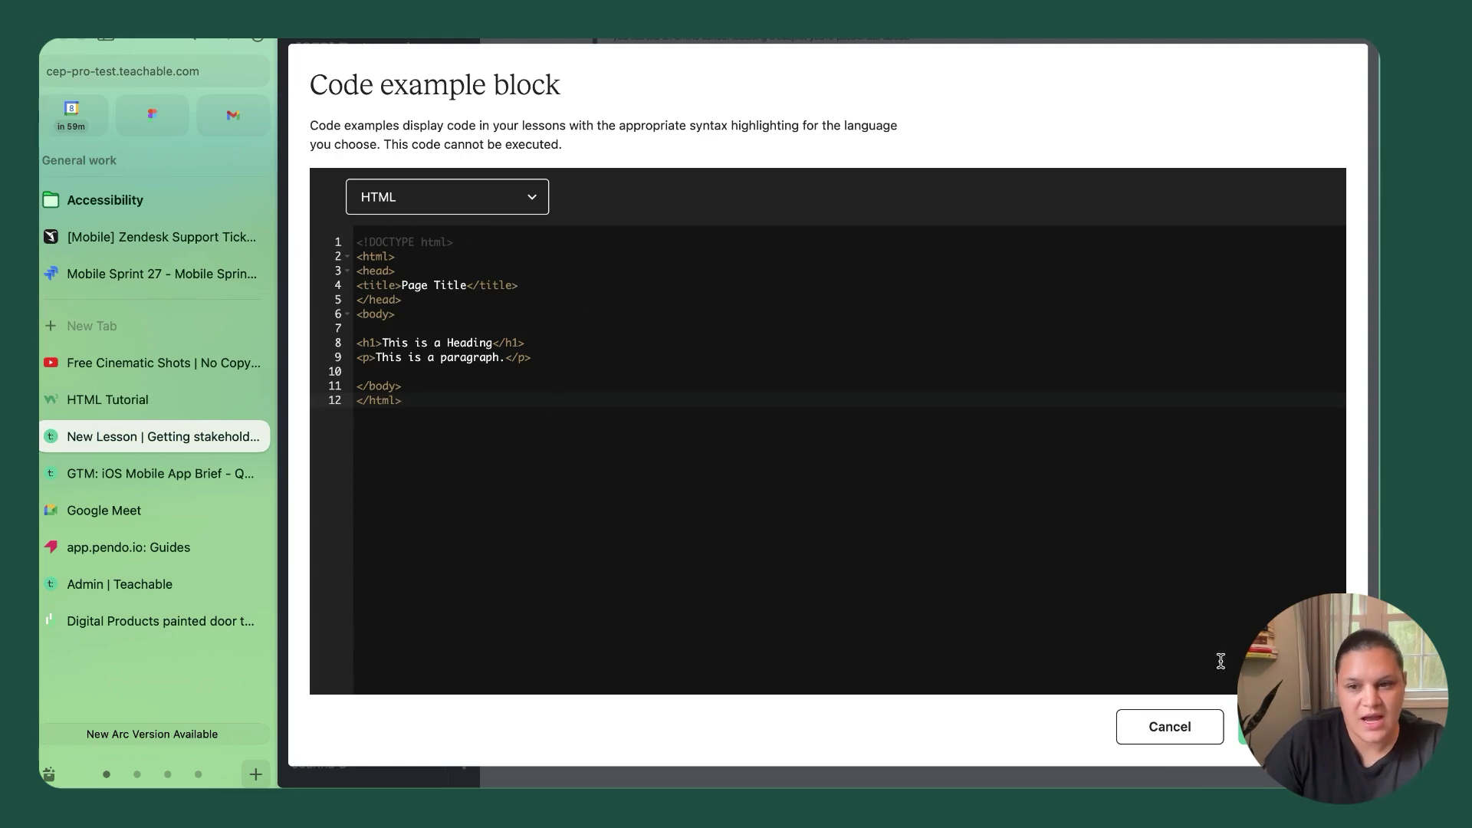
pyautogui.click(1265, 724)
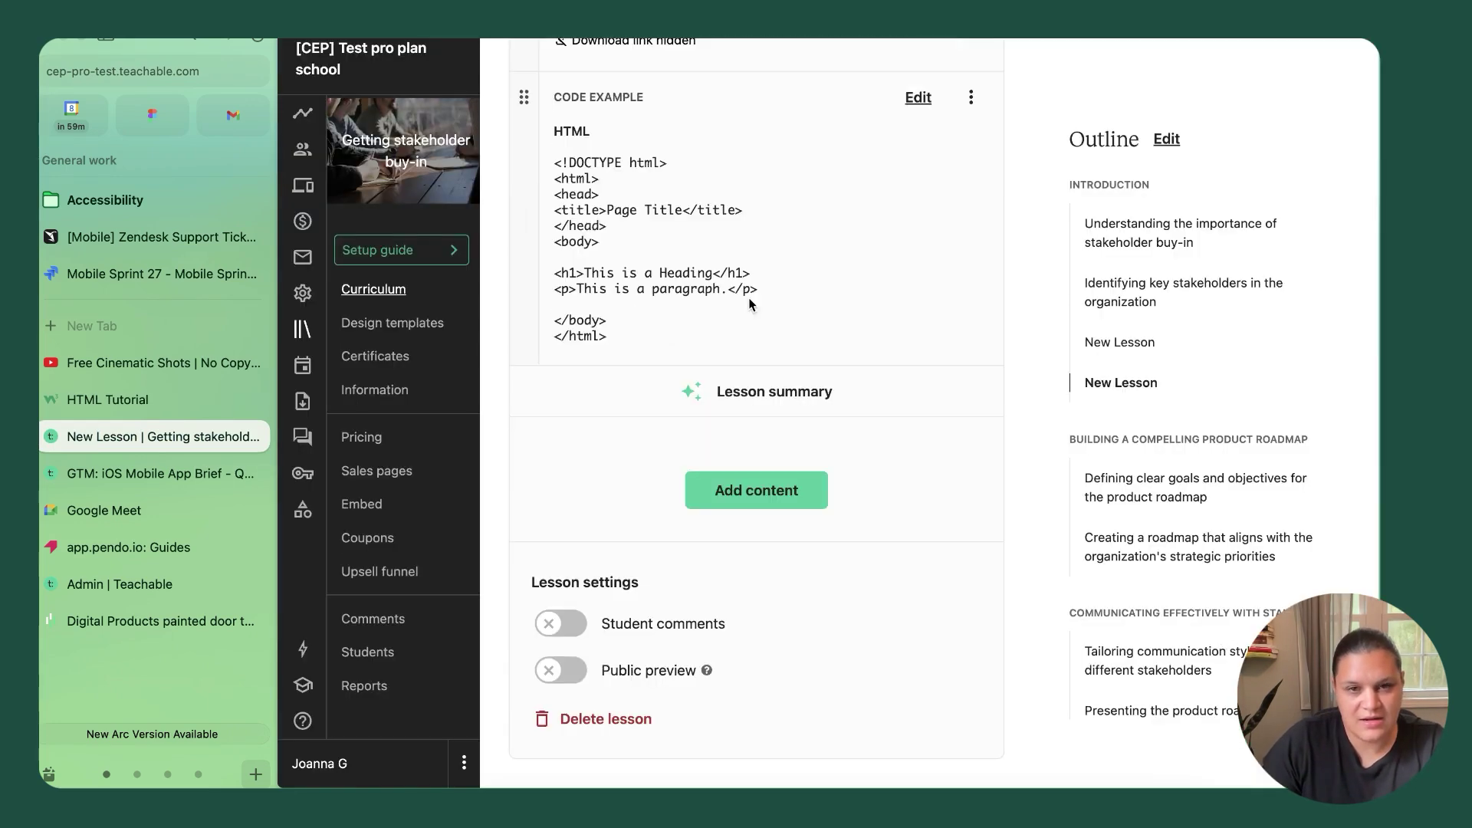
# Open the student preview and scroll past the PDF viewer to the audio and HTML code example
pyautogui.scroll(15, 751, 304)
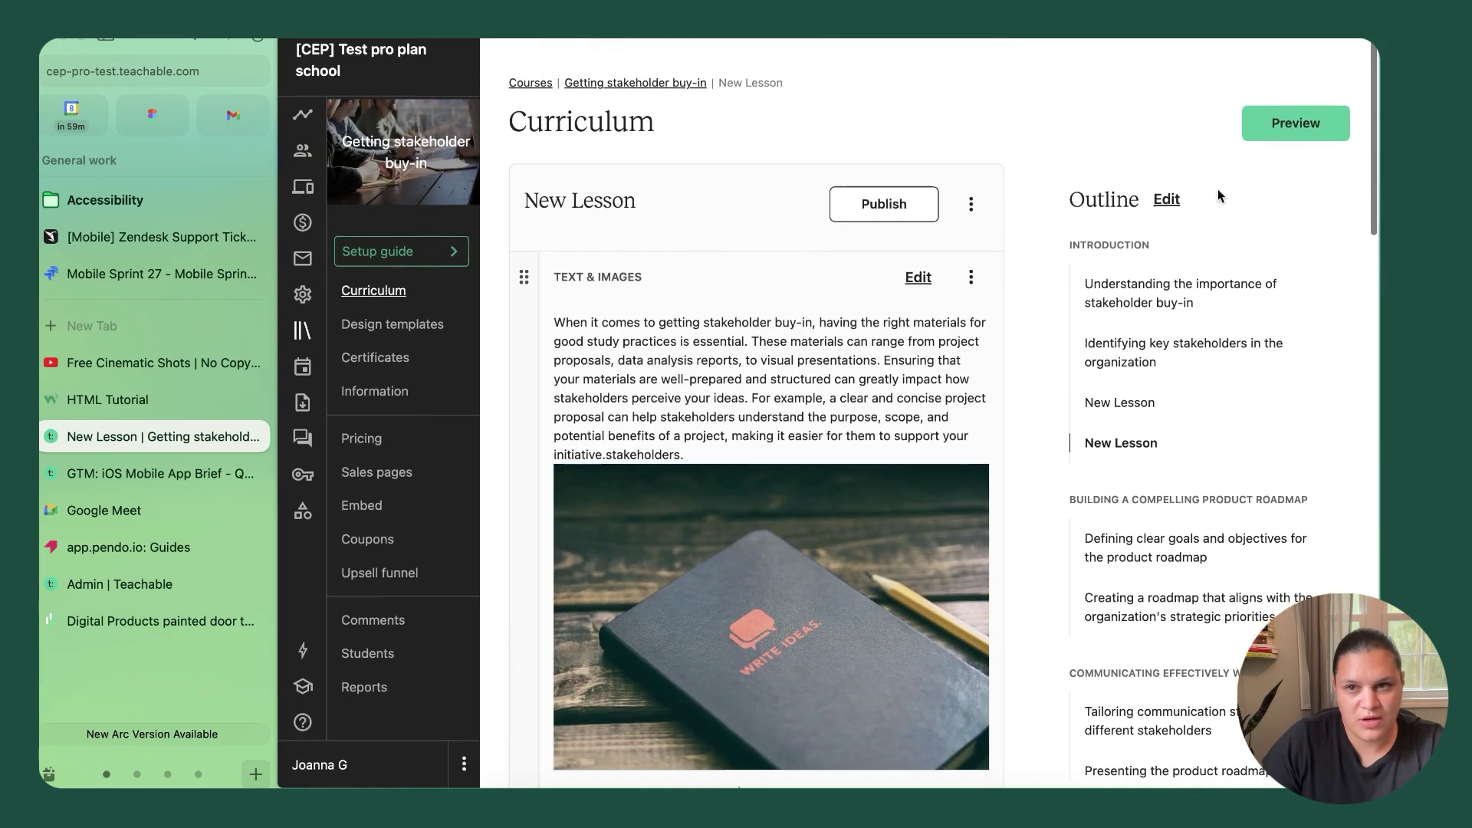
pyautogui.click(1287, 123)
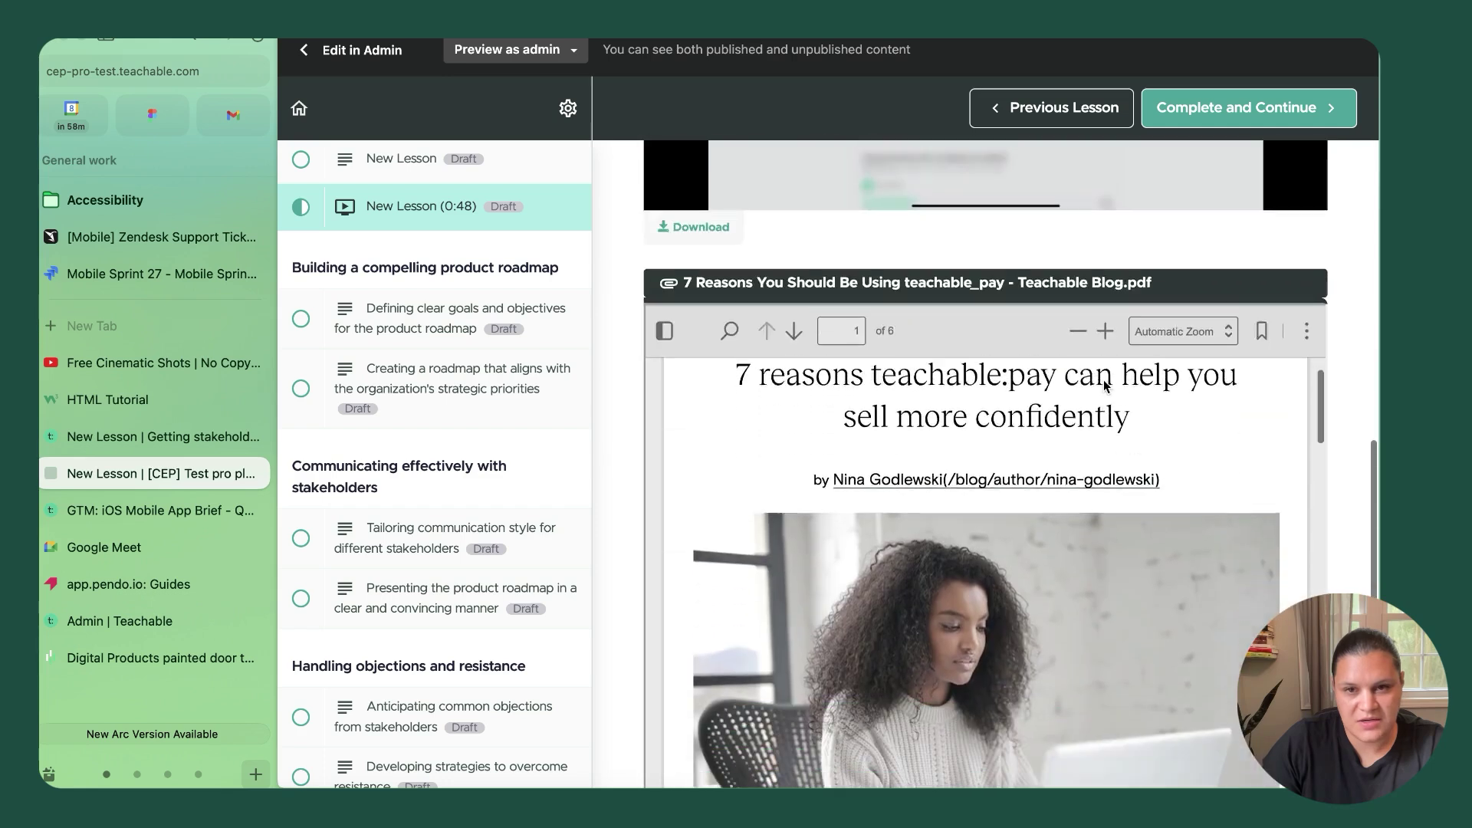
pyautogui.scroll(-5, 1106, 386)
pyautogui.scroll(3, 1187, 259)
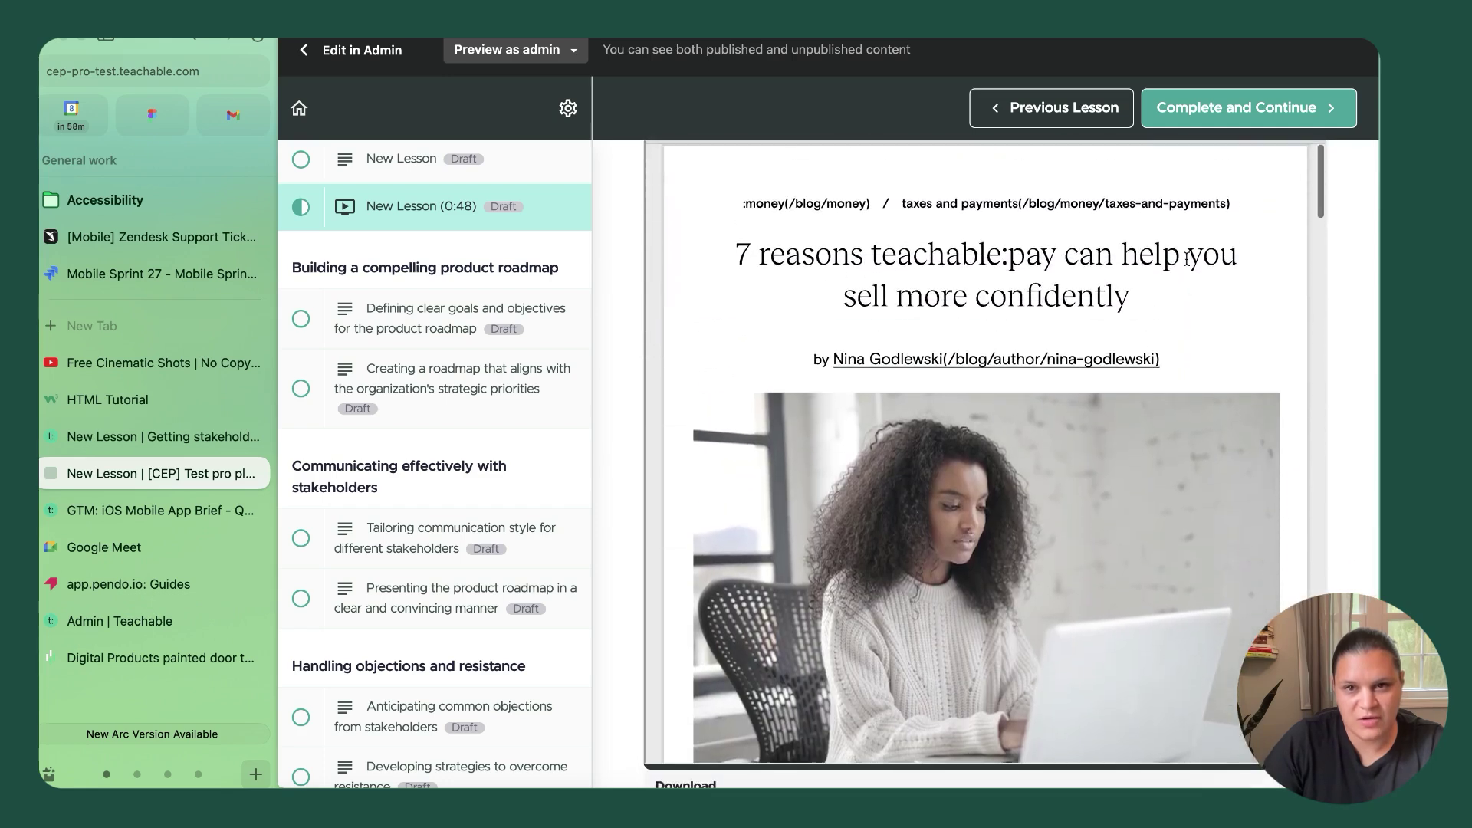
pyautogui.scroll(2, 1187, 259)
pyautogui.scroll(-8, 1004, 290)
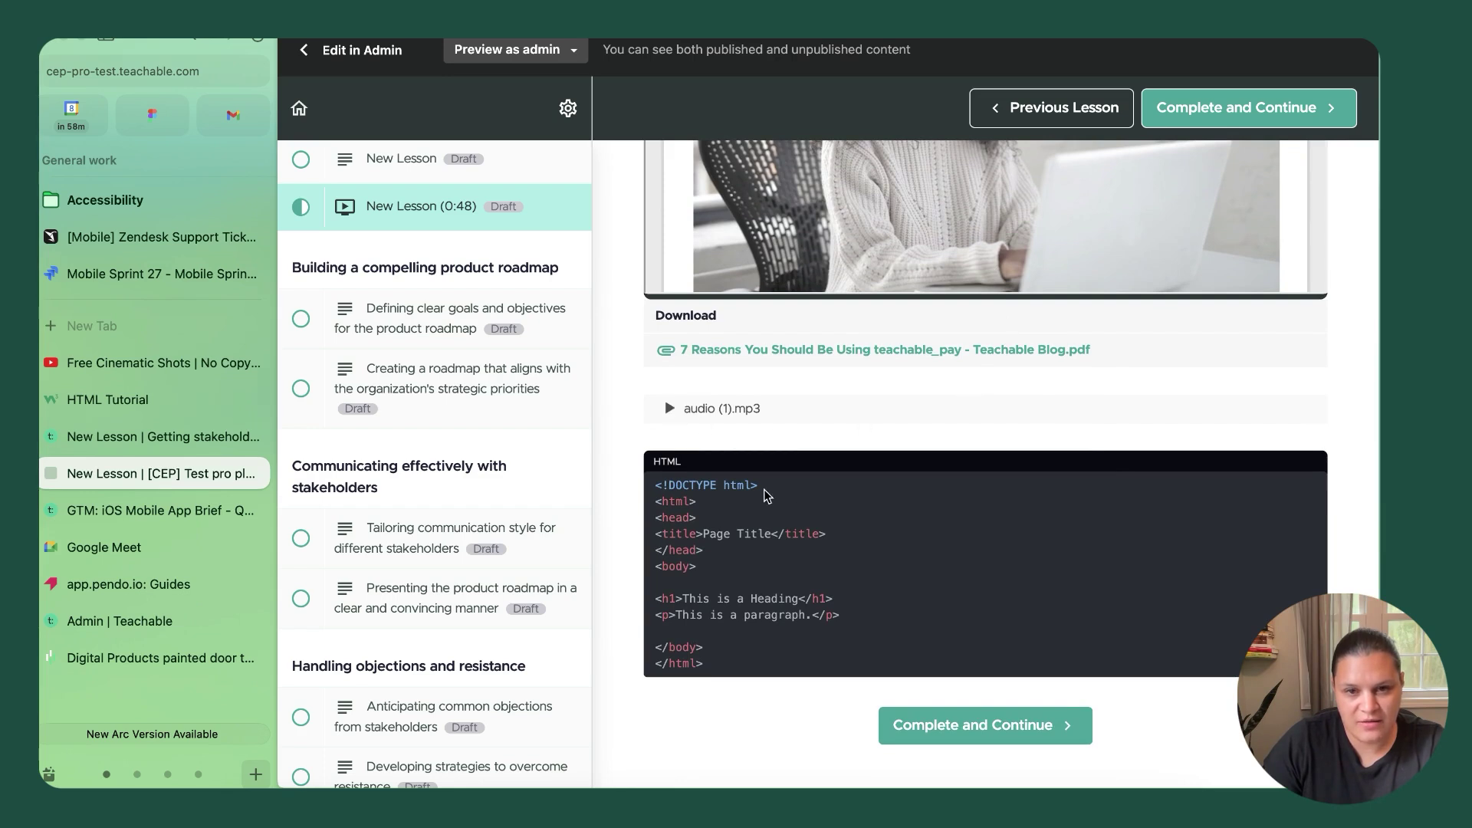
pyautogui.scroll(-1, 794, 516)
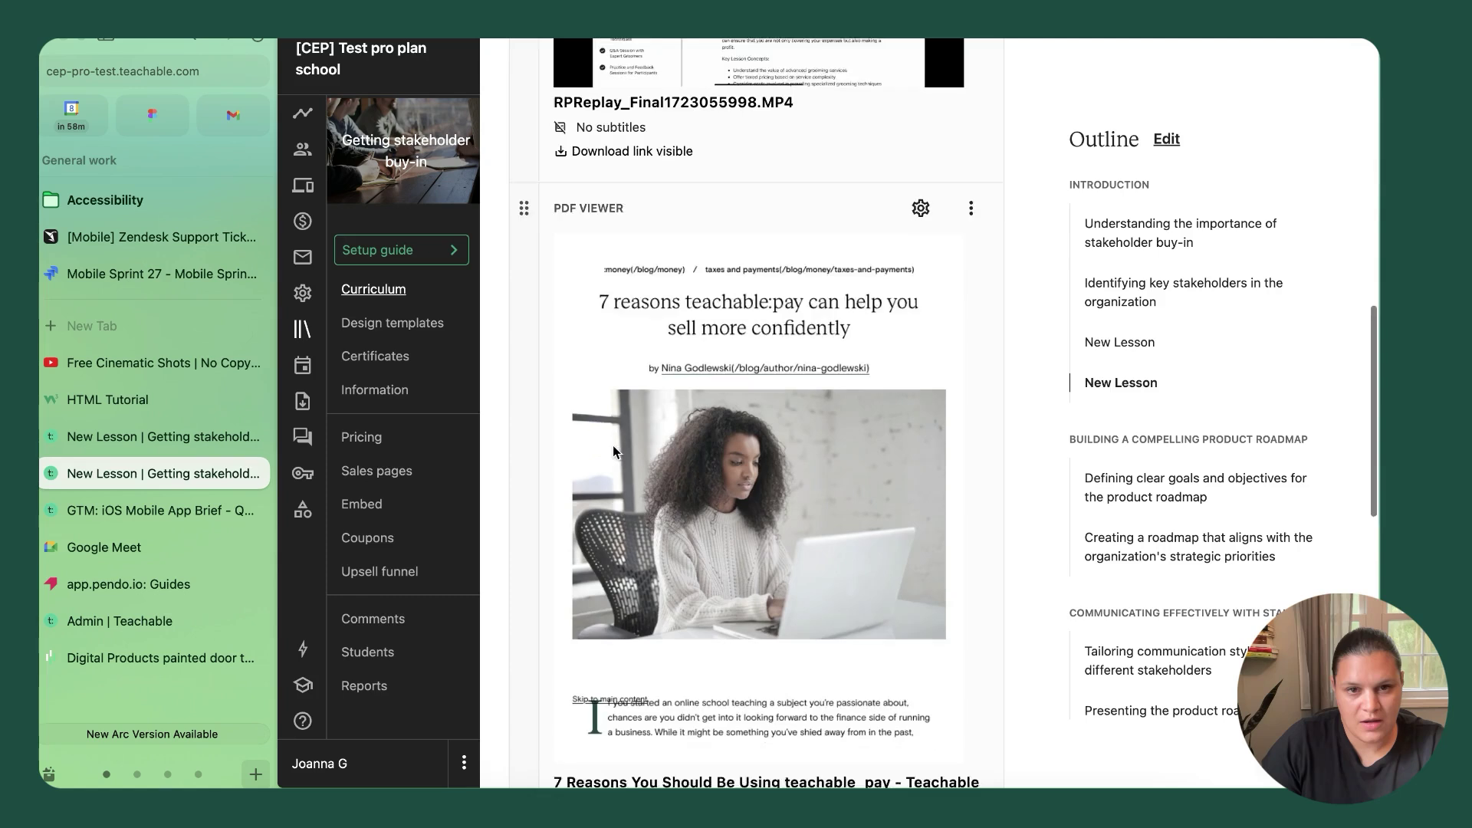
pyautogui.scroll(-10, 614, 445)
# Open the Embed media block dialog, after backing out of the video block option
pyautogui.click(730, 500)
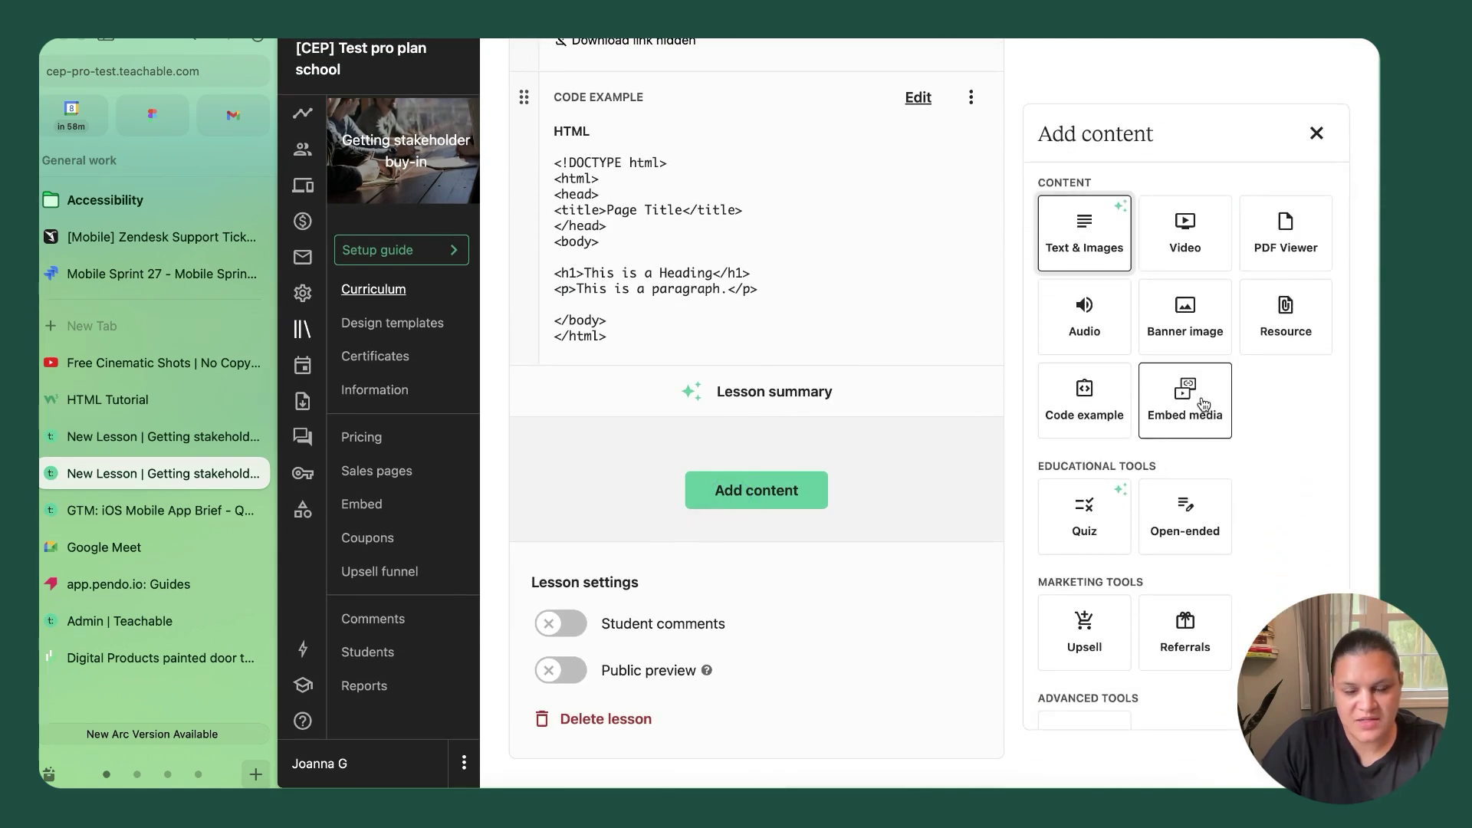
pyautogui.click(1203, 404)
pyautogui.click(1107, 201)
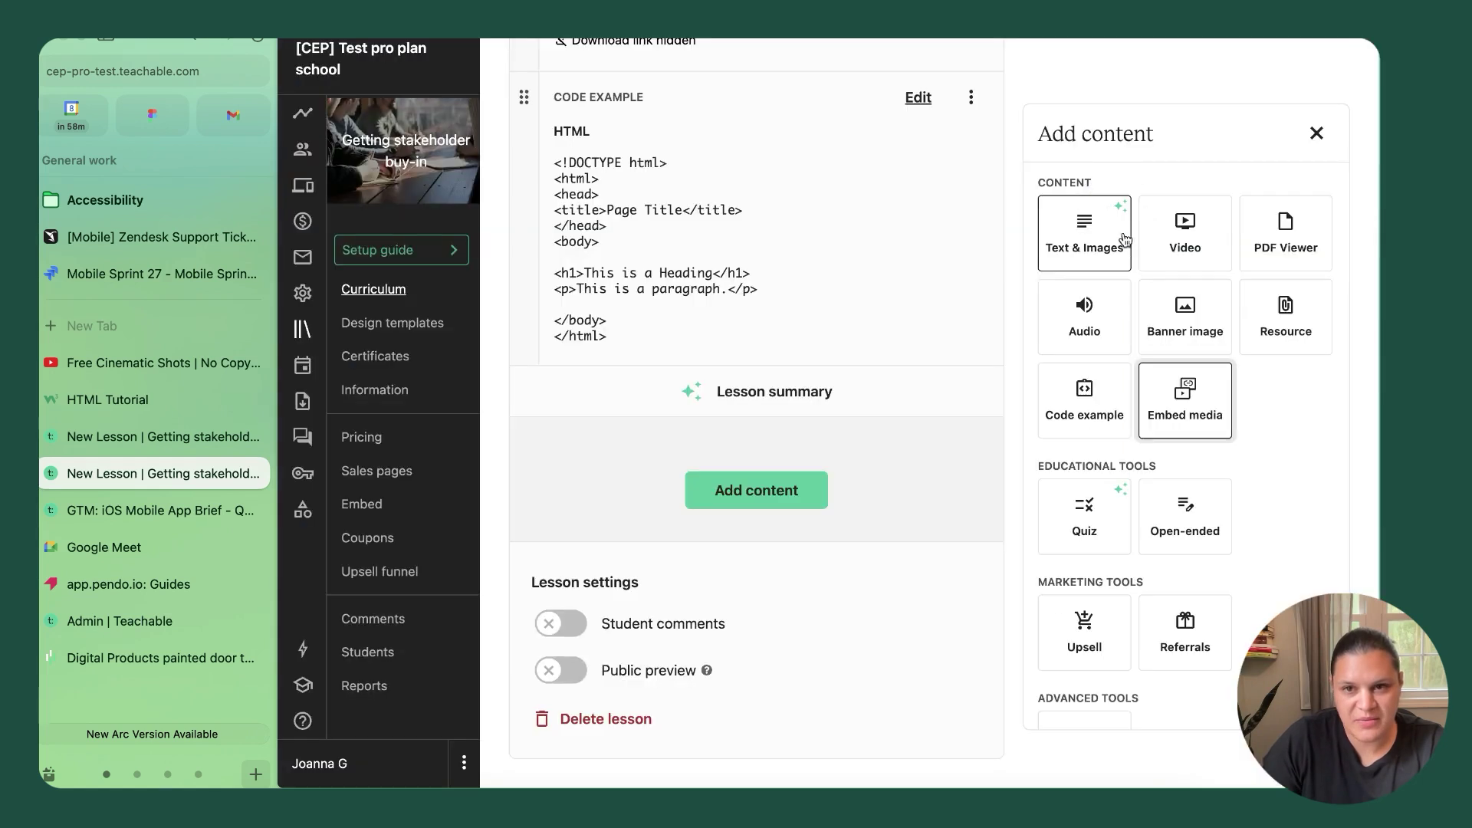
pyautogui.click(1176, 239)
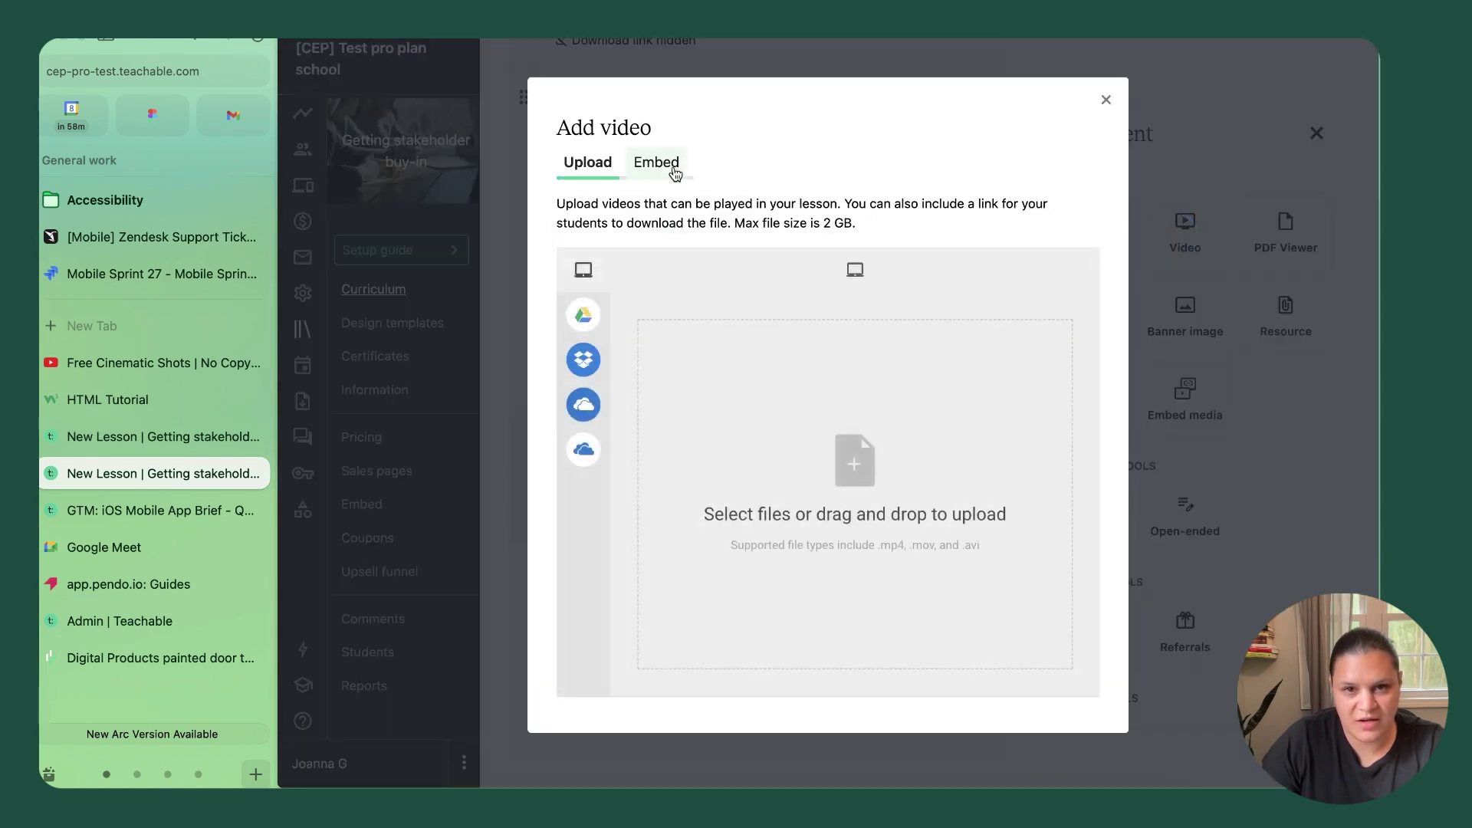
pyautogui.click(671, 166)
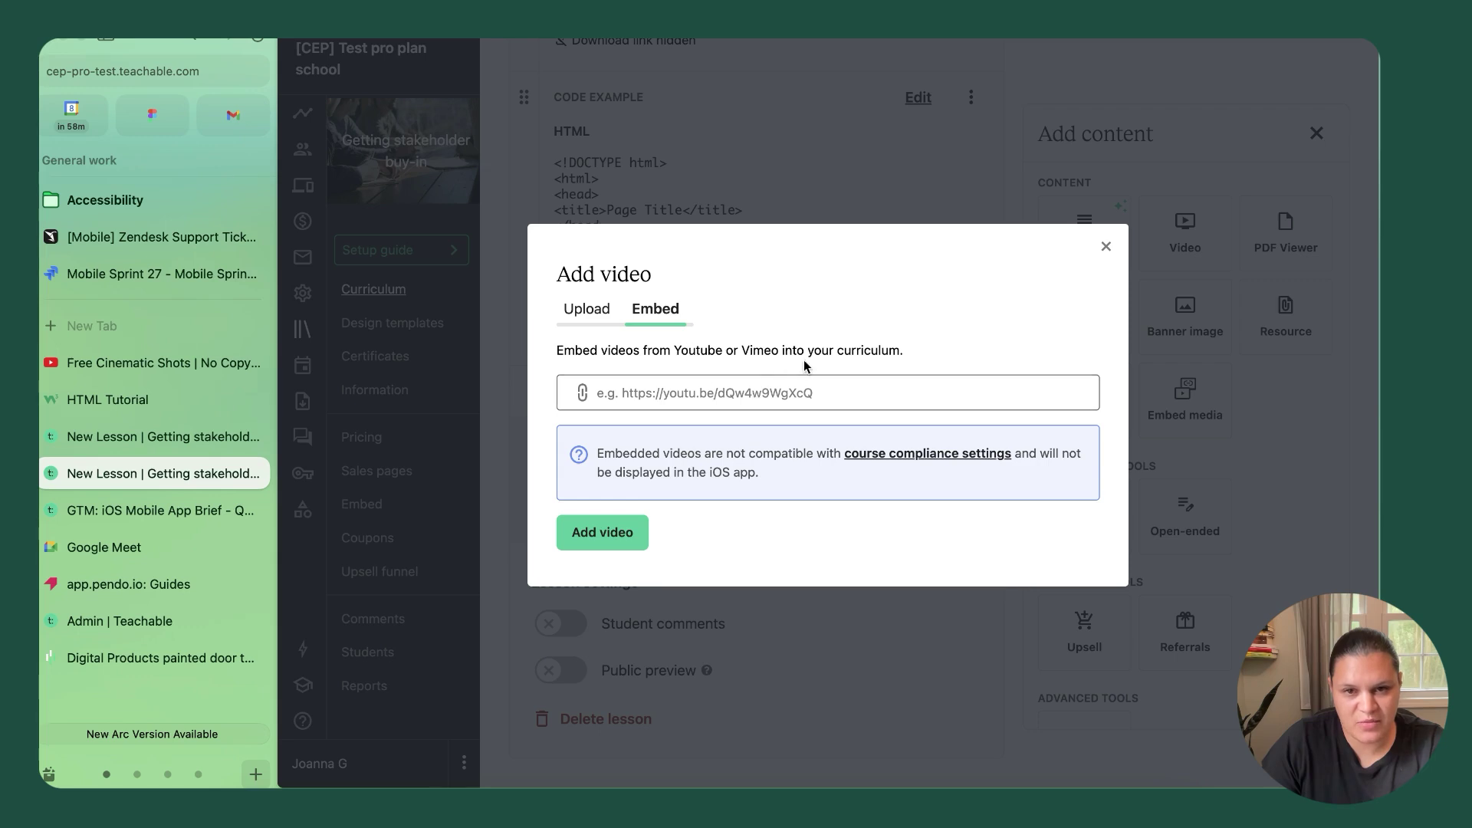
pyautogui.click(1105, 246)
pyautogui.click(1158, 397)
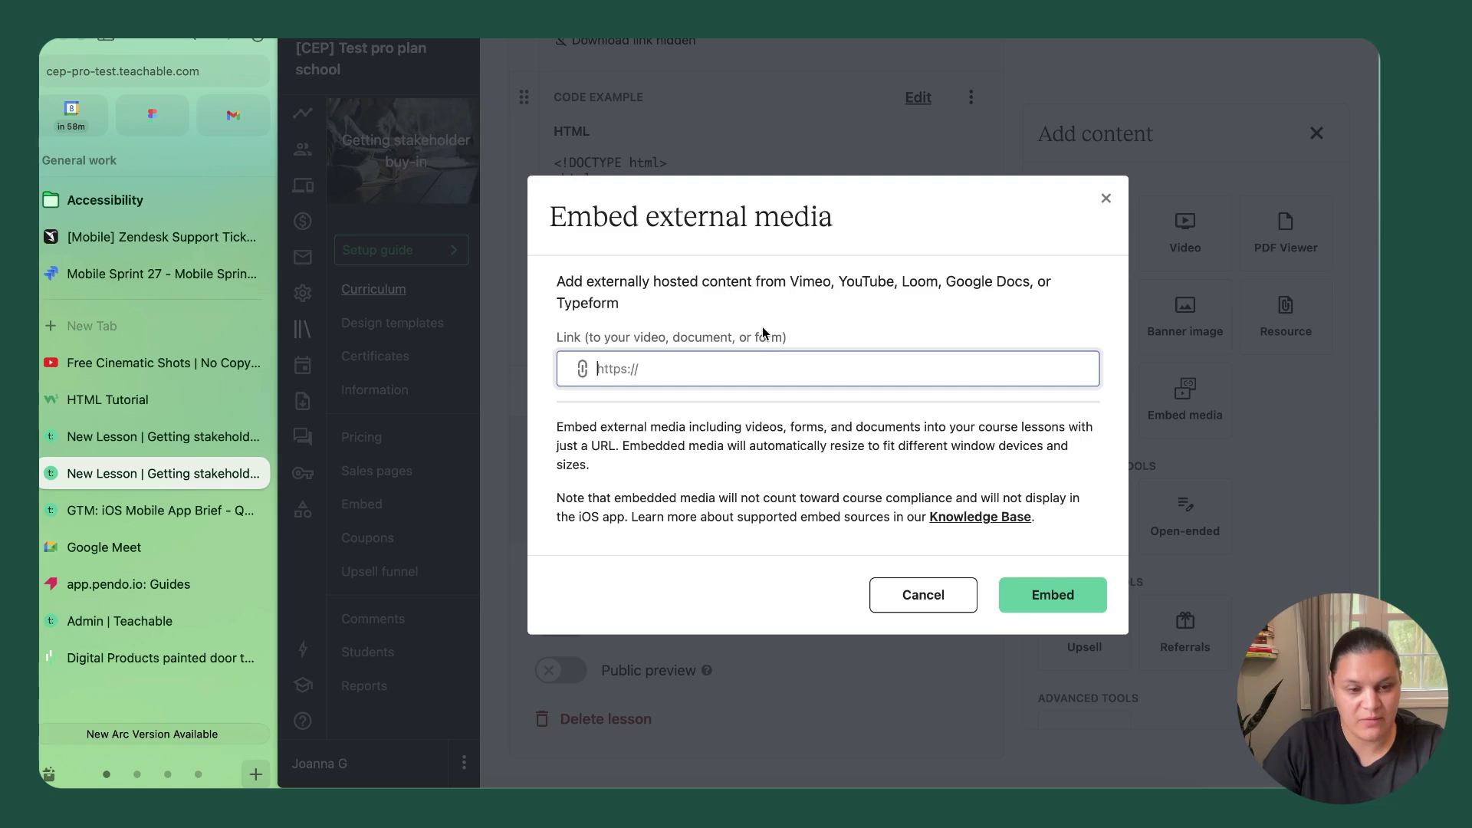
# Copy the Free Cinematic Shots YouTube URL and embed it through the Link field
pyautogui.click(159, 360)
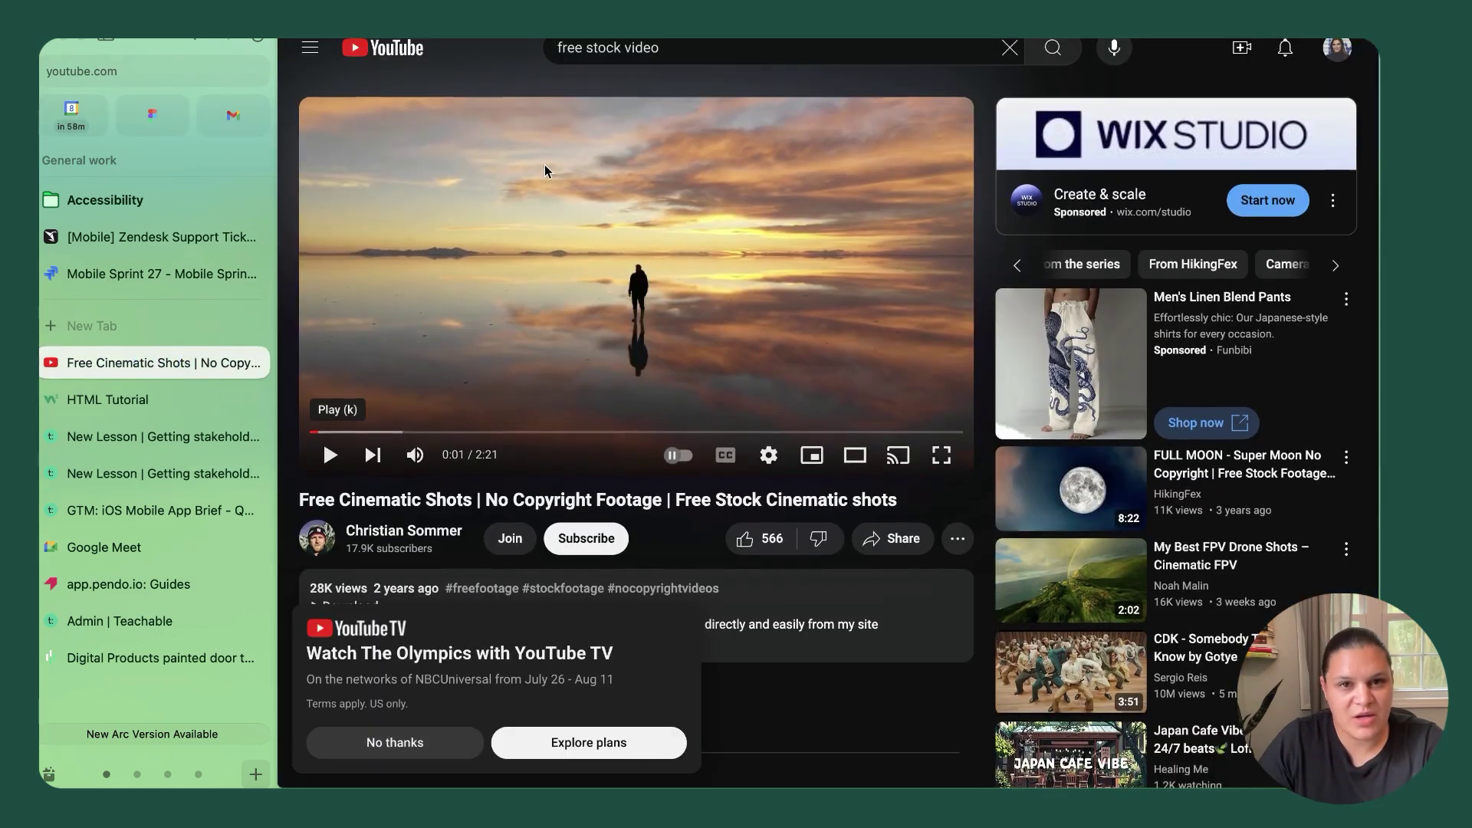
pyautogui.click(141, 72)
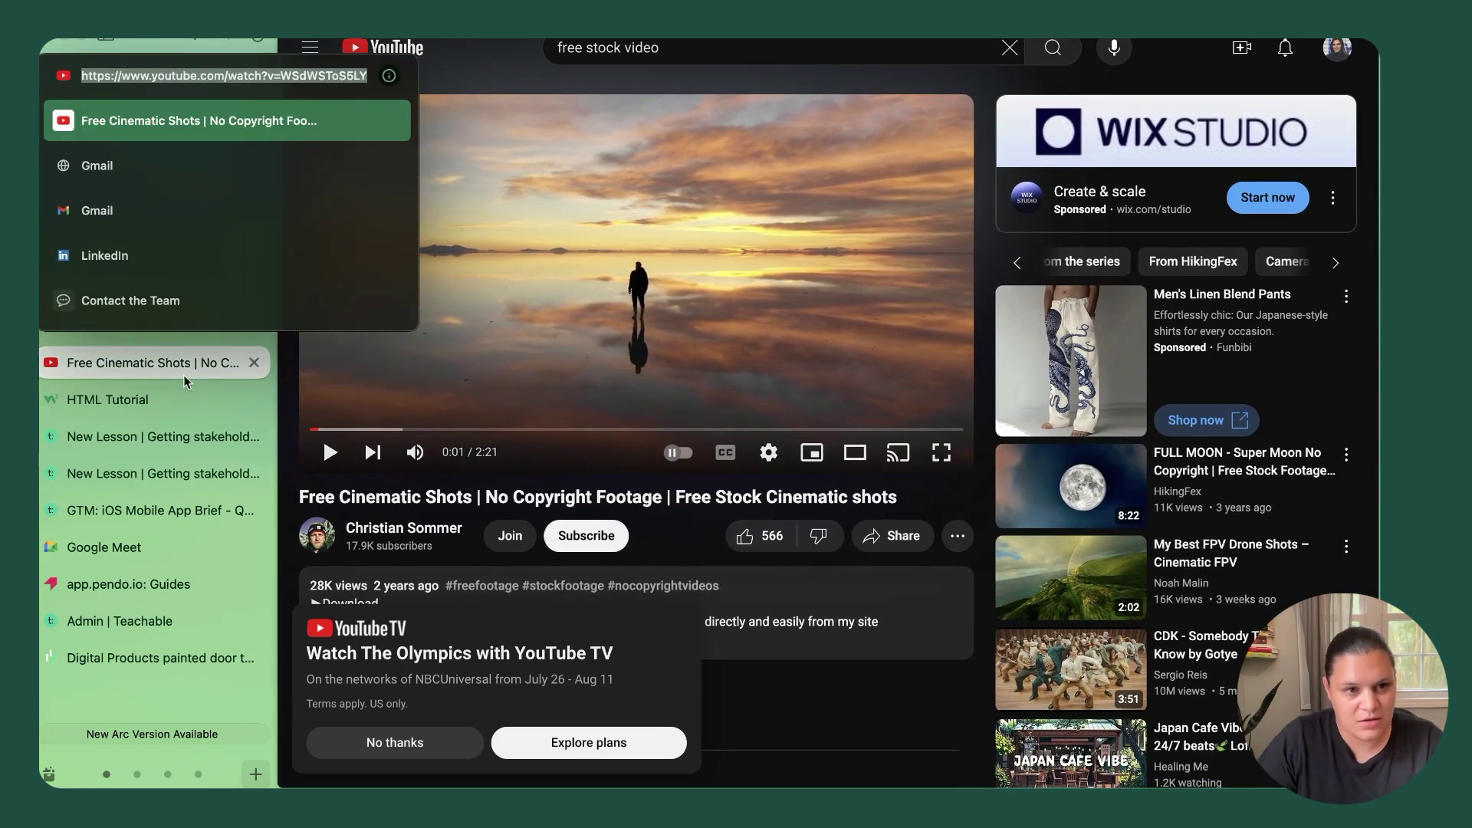
pyautogui.click(161, 438)
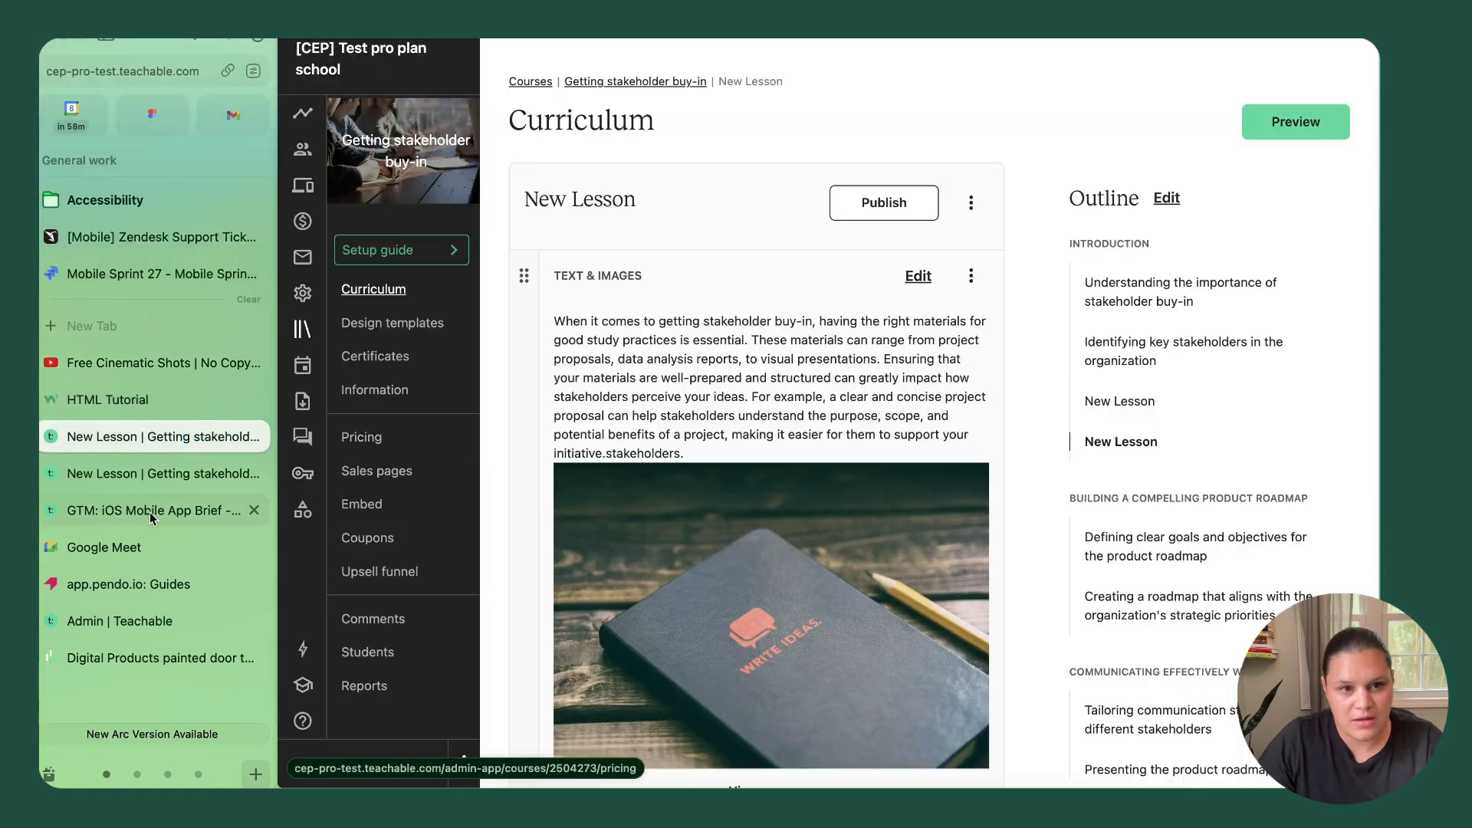
pyautogui.click(160, 469)
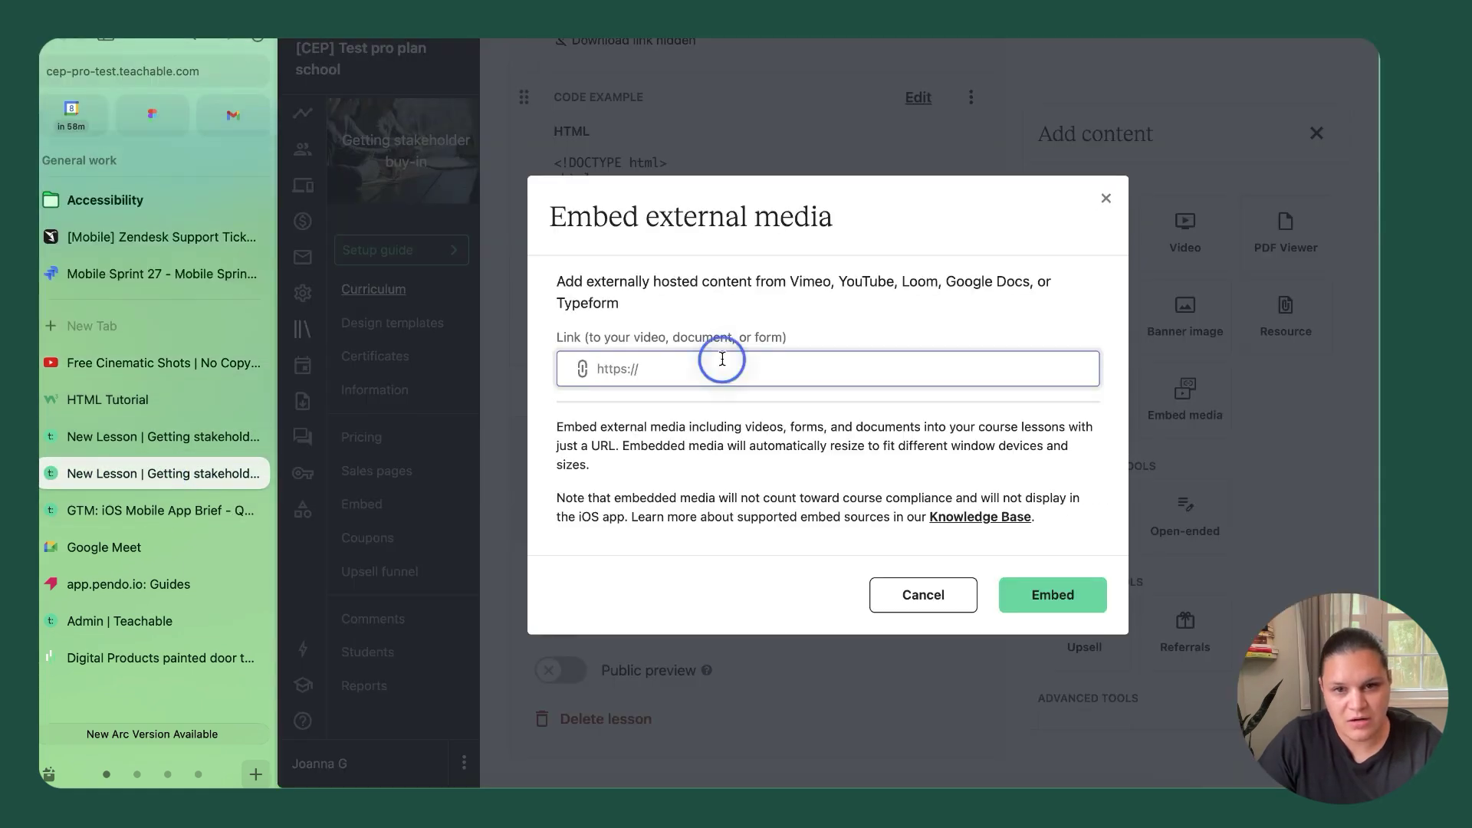
pyautogui.write('https://www.youtube.com/watch?v=WSdWSToS5LY')
pyautogui.click(1069, 601)
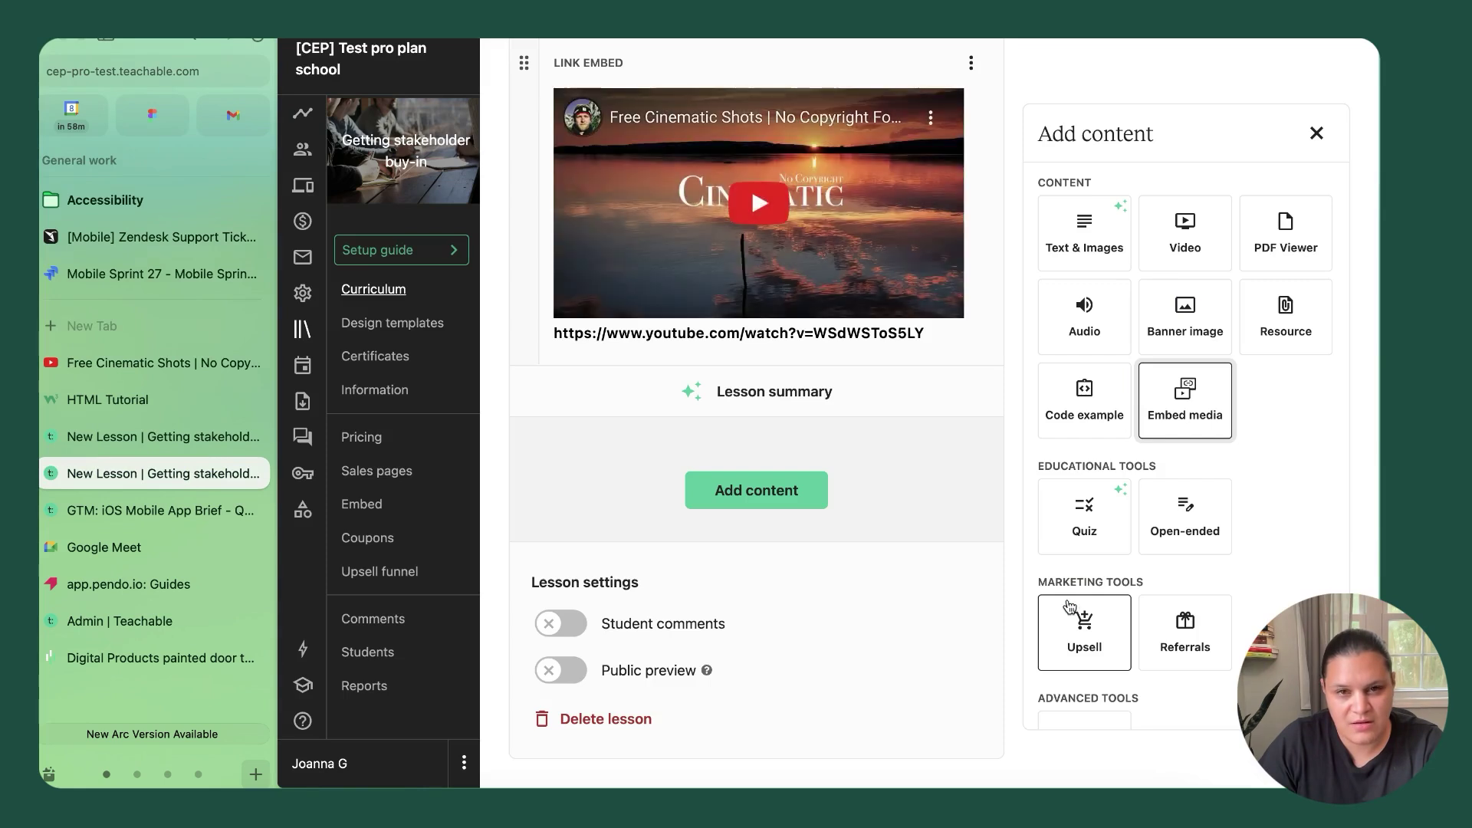
pyautogui.scroll(3, 955, 591)
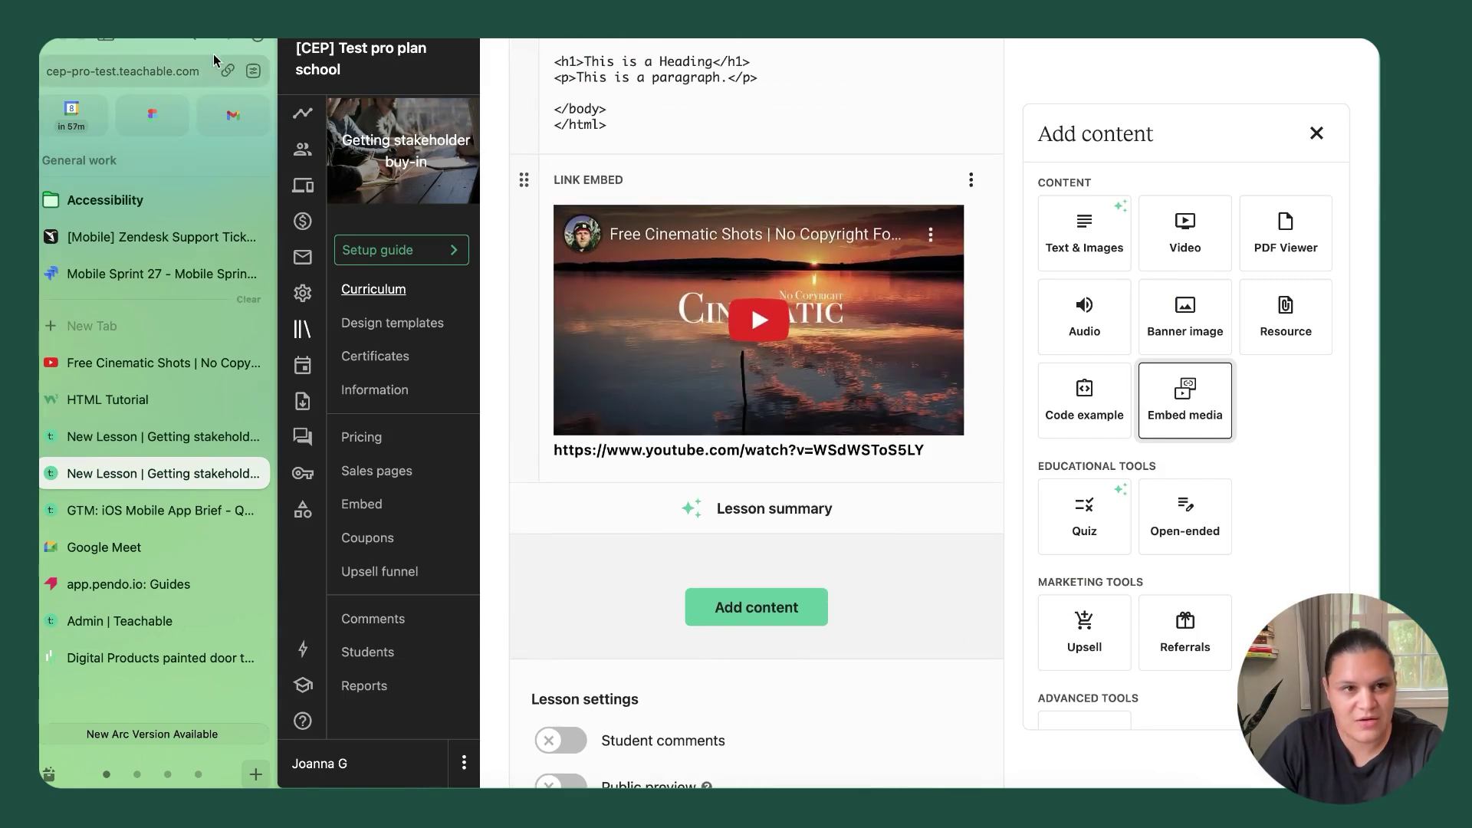
pyautogui.scroll(3, 627, 300)
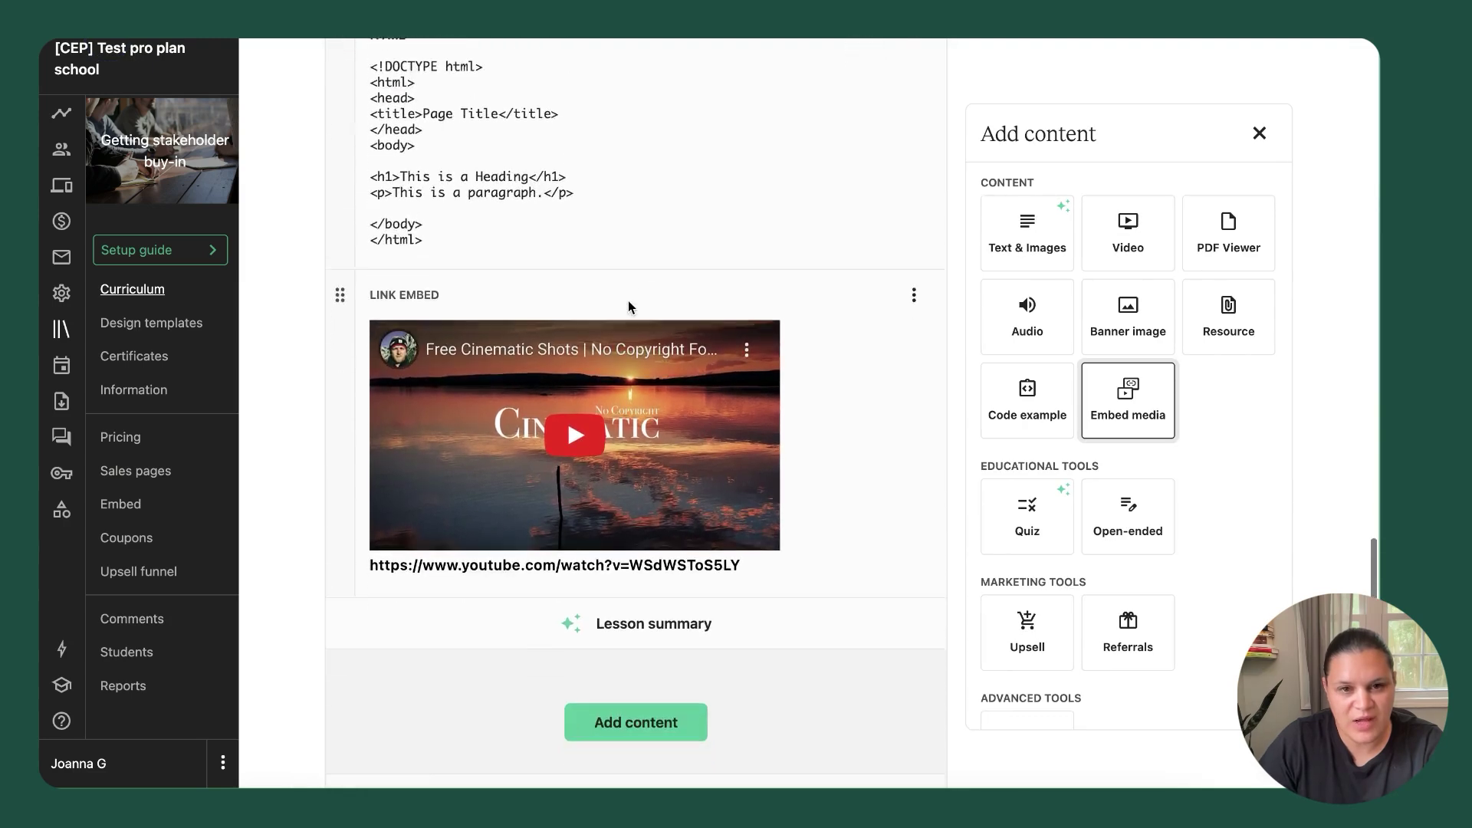
pyautogui.scroll(-2, 628, 300)
pyautogui.scroll(-4, 1046, 370)
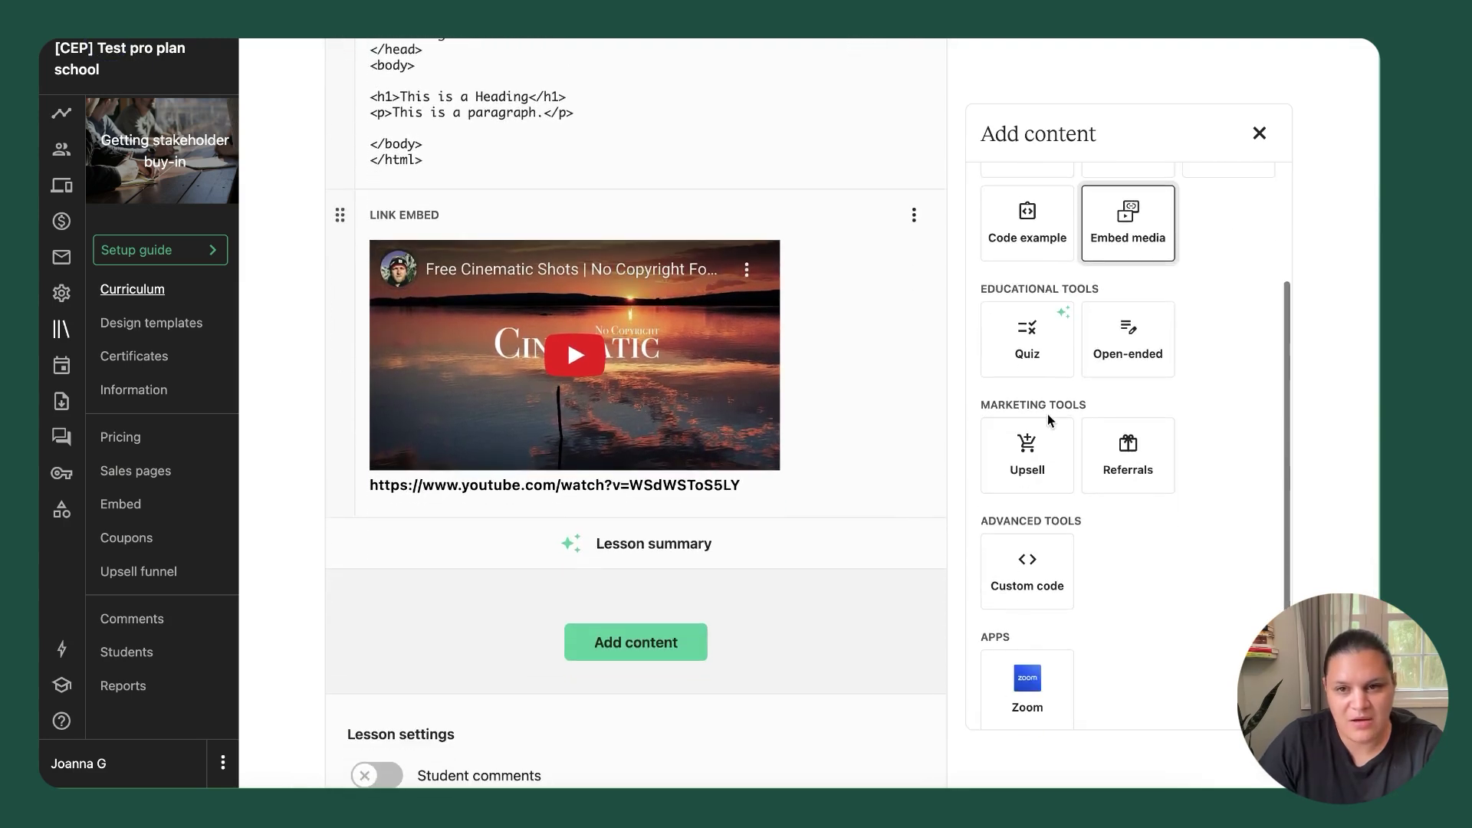
# Save a quiz asking 'what is the square root of 4?' with answers 2, 4, 1, marking 2 correct
pyautogui.click(1046, 370)
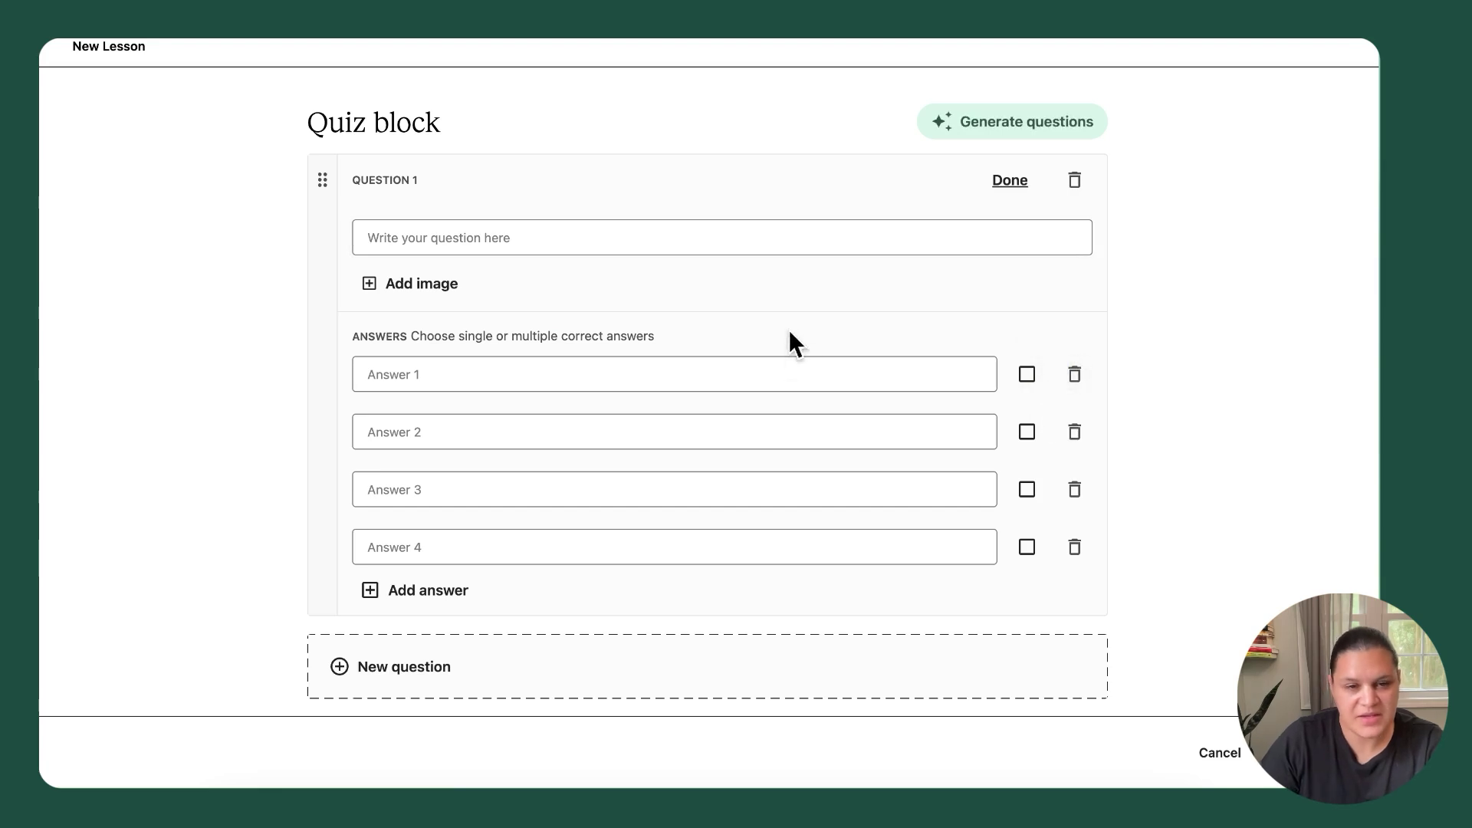
pyautogui.click(700, 238)
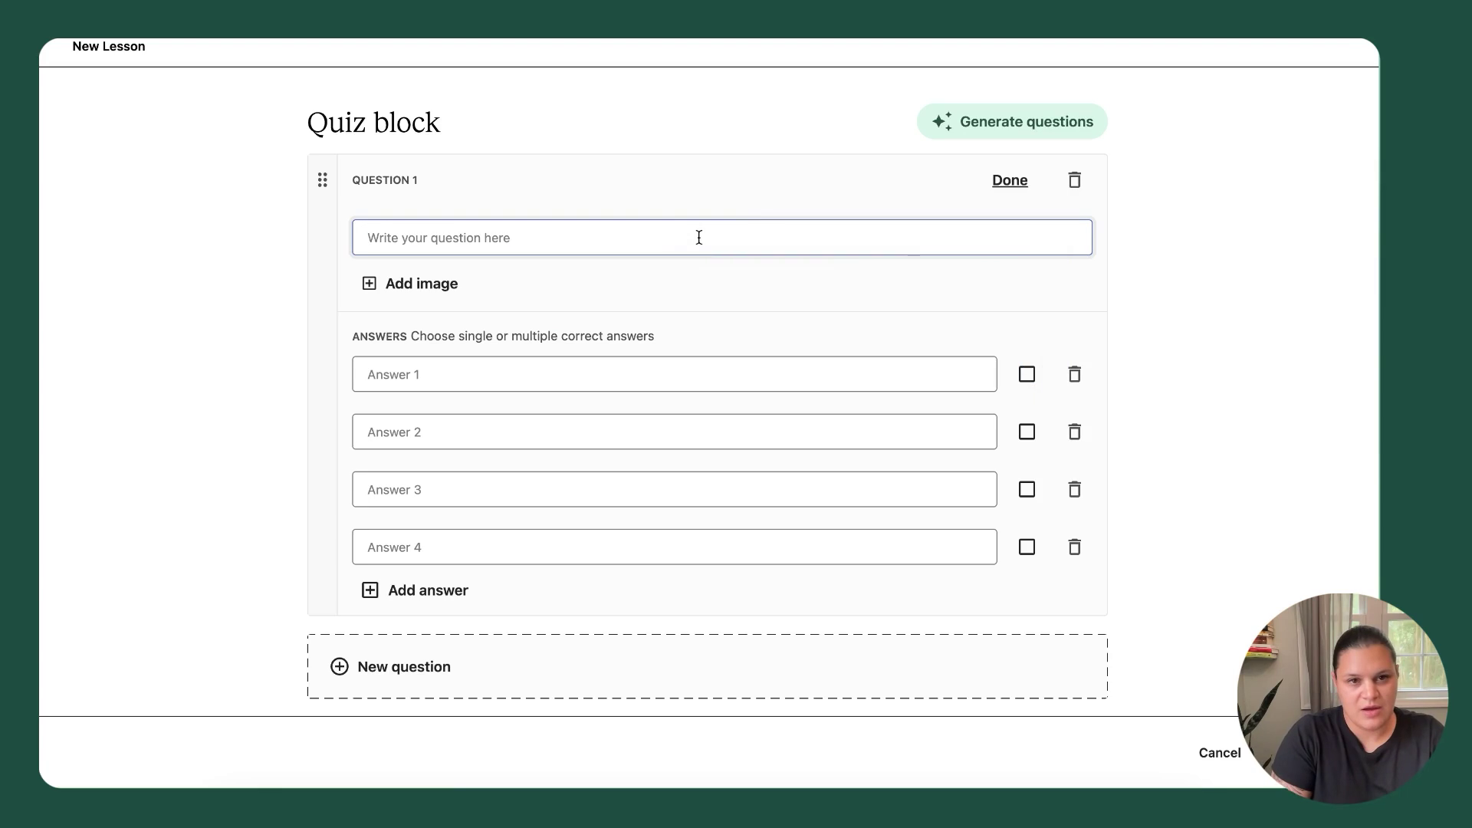
pyautogui.write('what is the')
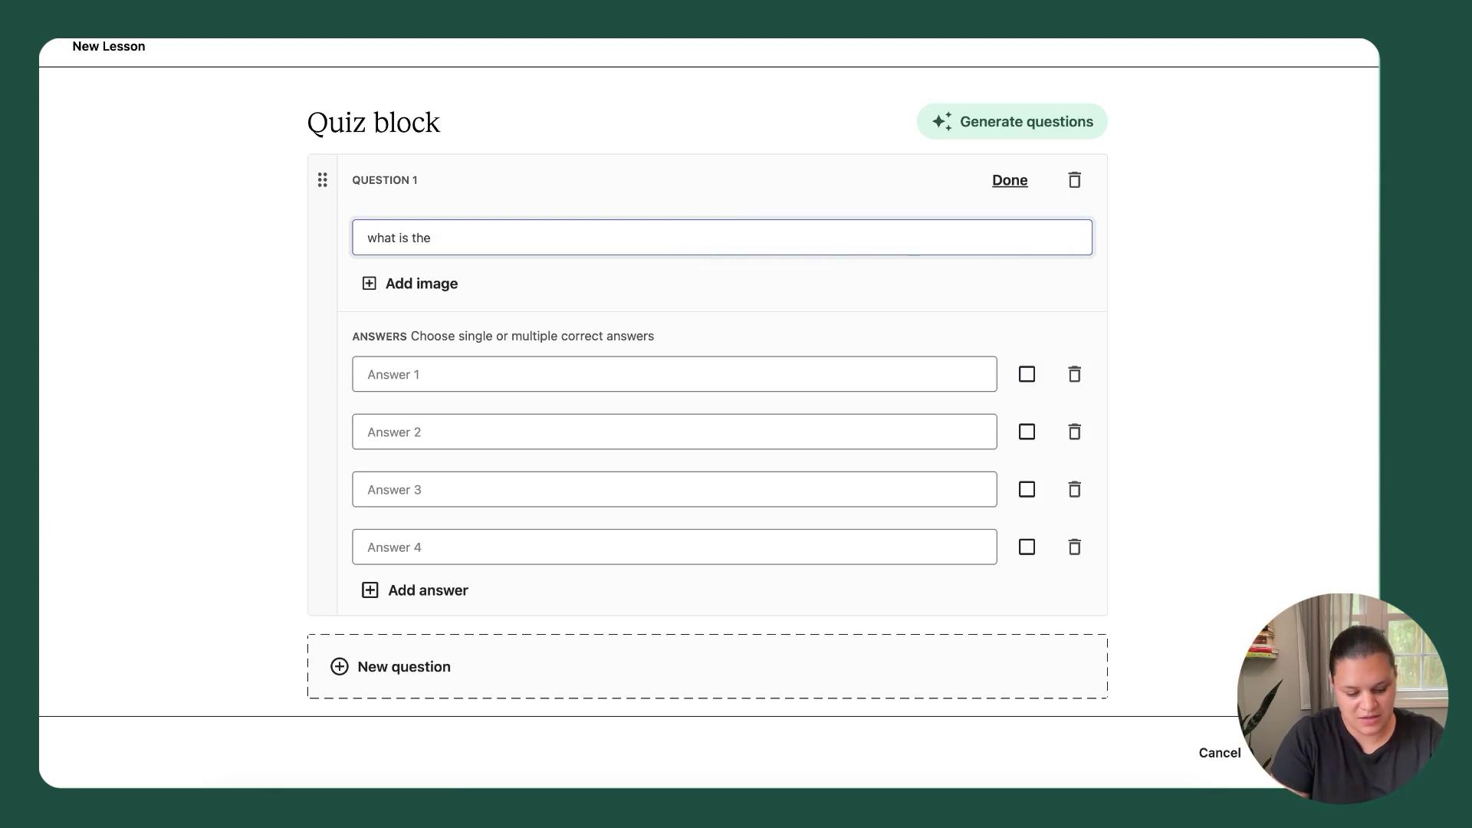
pyautogui.write(' square root of 4?')
pyautogui.click(612, 389)
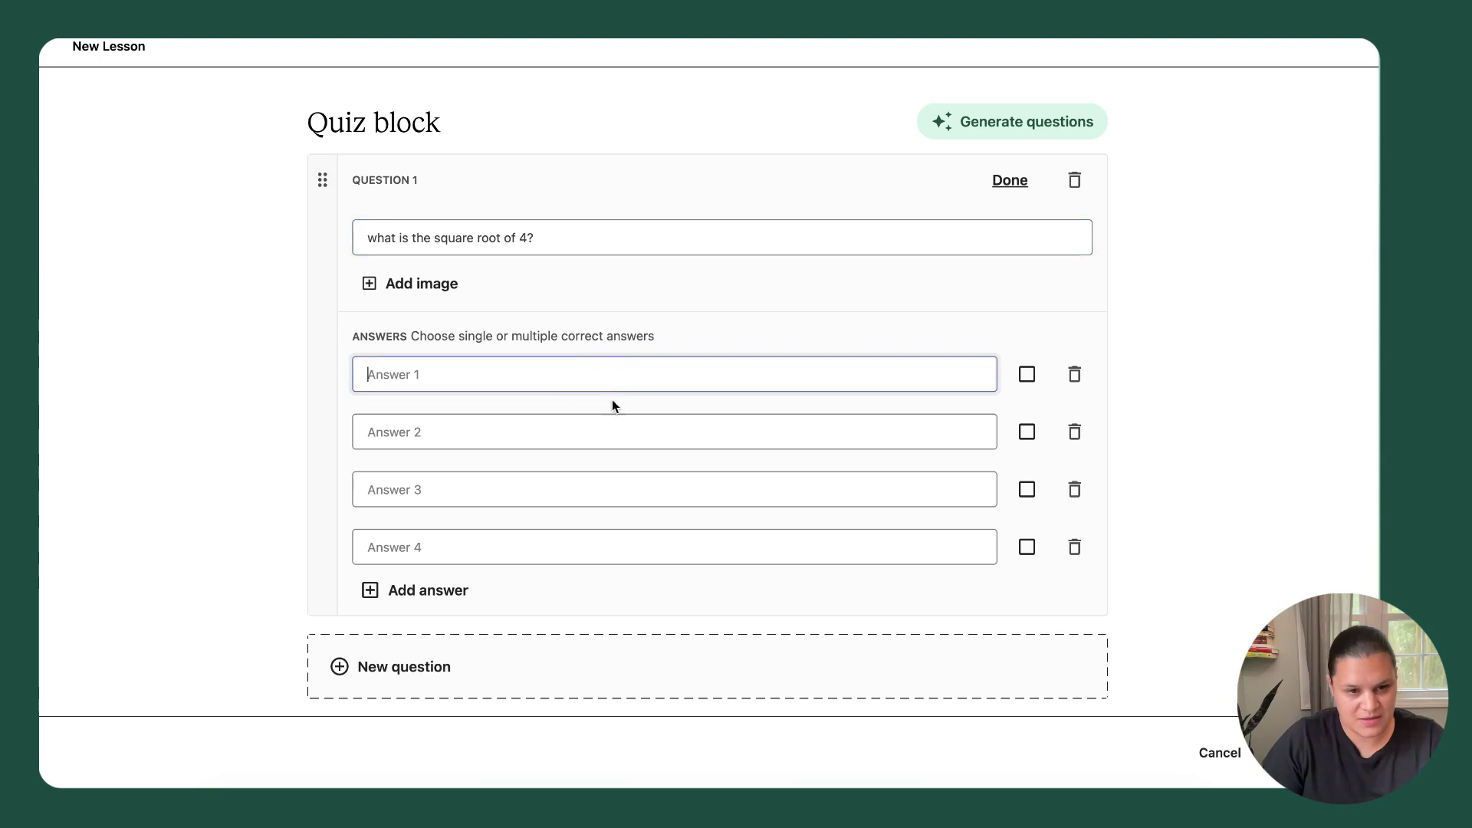
pyautogui.write('2')
pyautogui.click(511, 439)
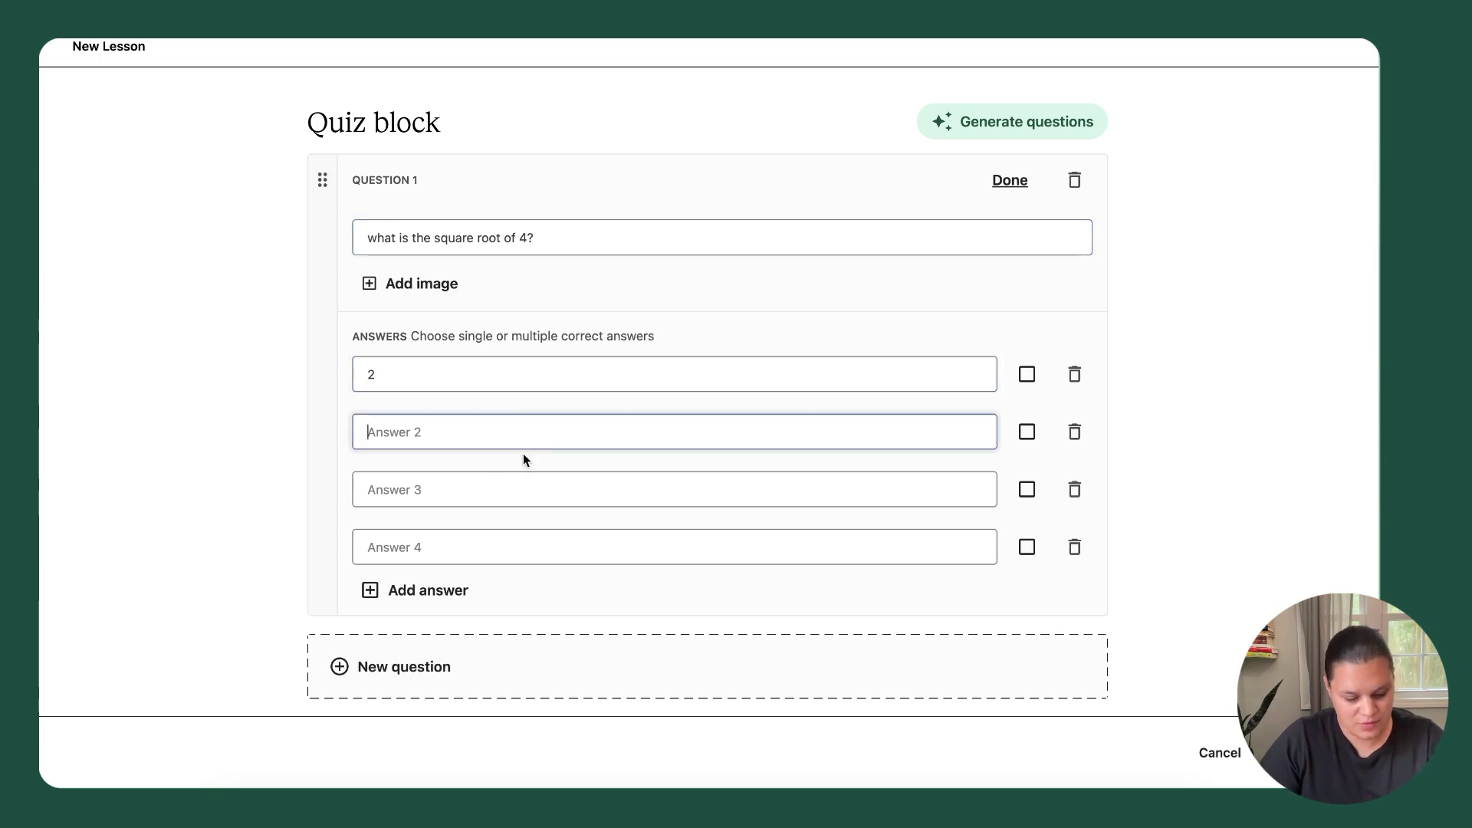
pyautogui.write('4')
pyautogui.click(432, 490)
pyautogui.write('1')
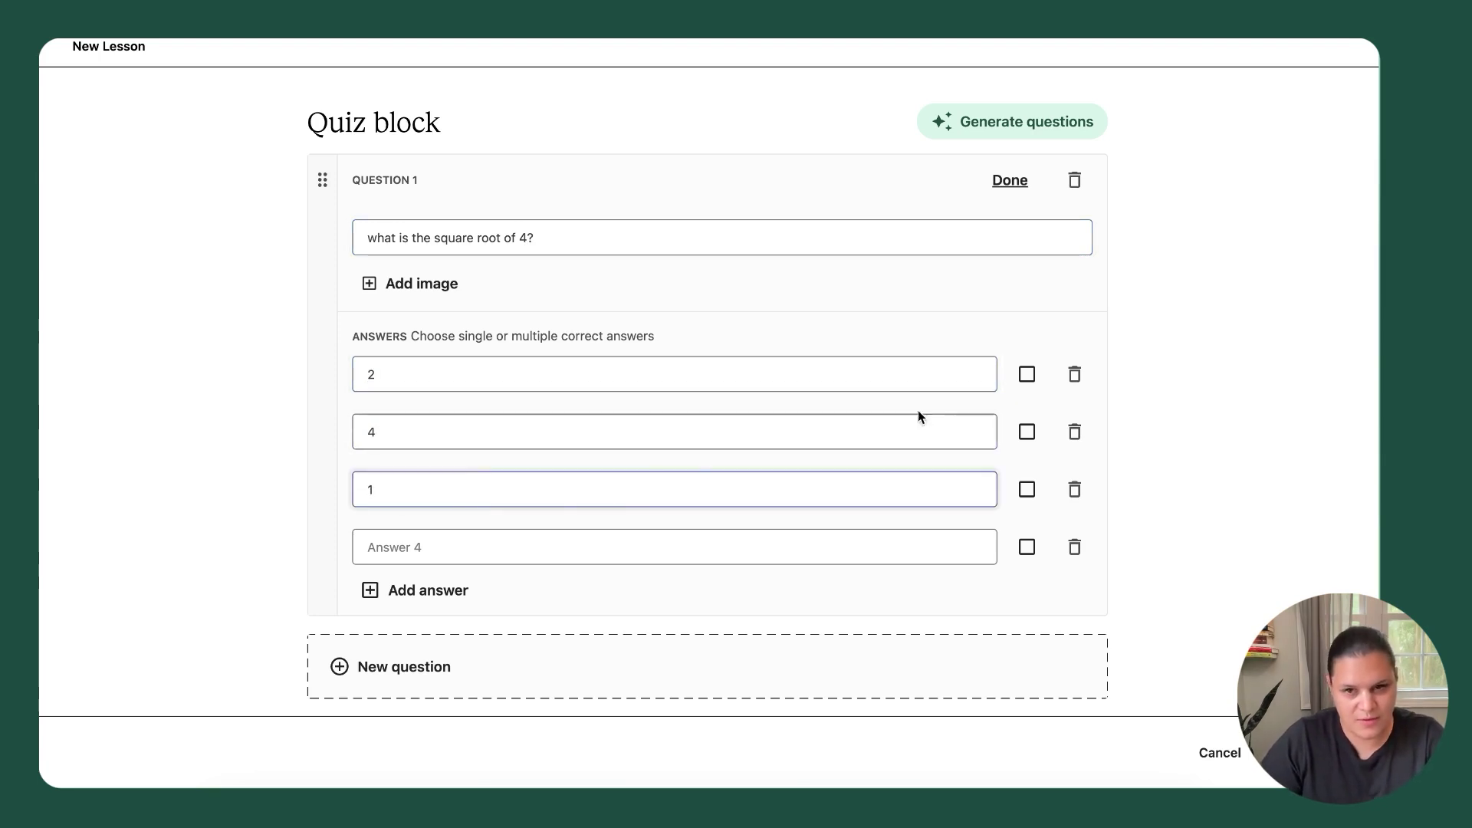
pyautogui.click(1025, 375)
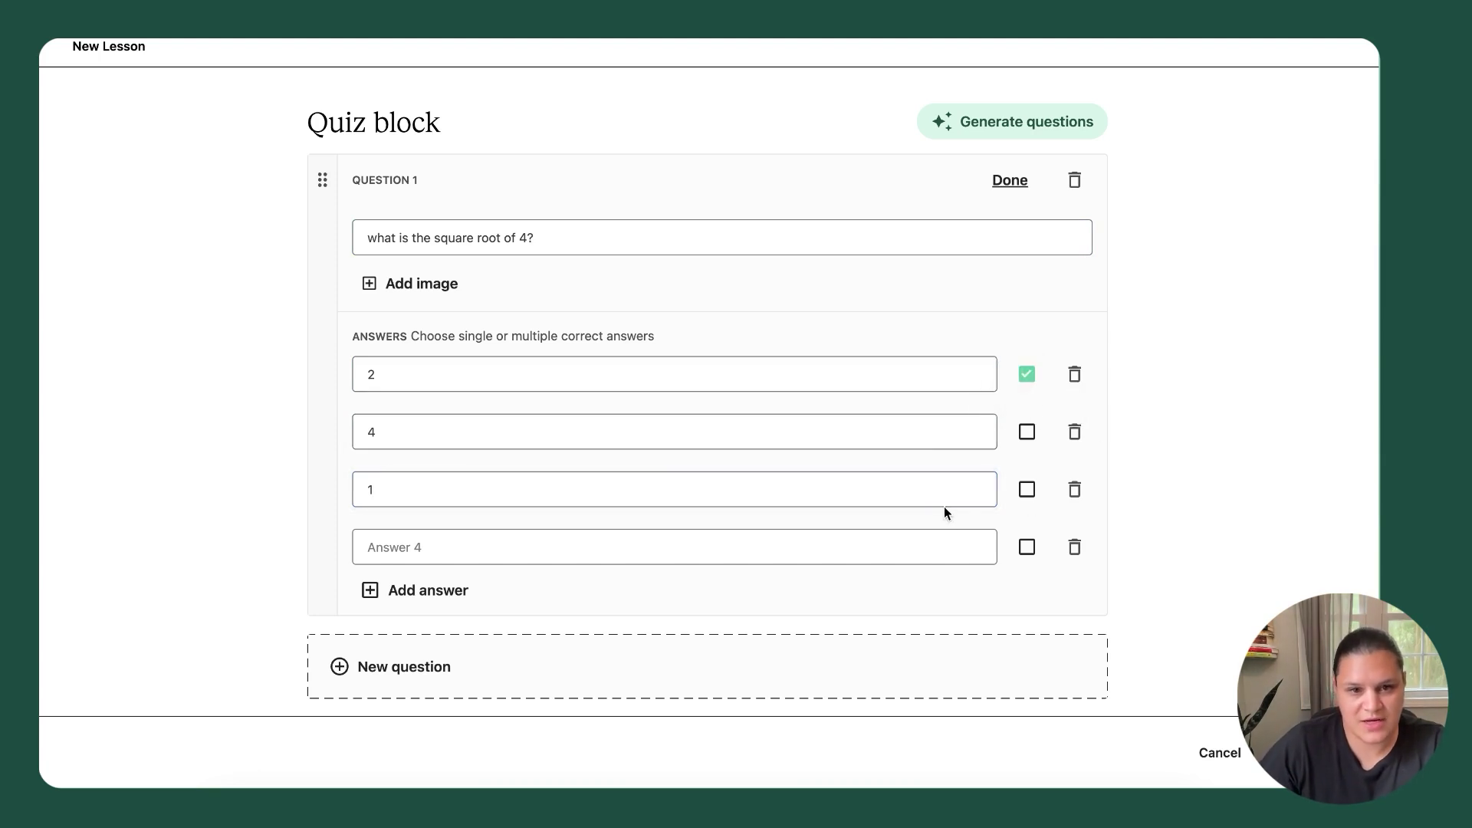
pyautogui.scroll(-1, 946, 590)
pyautogui.click(1303, 752)
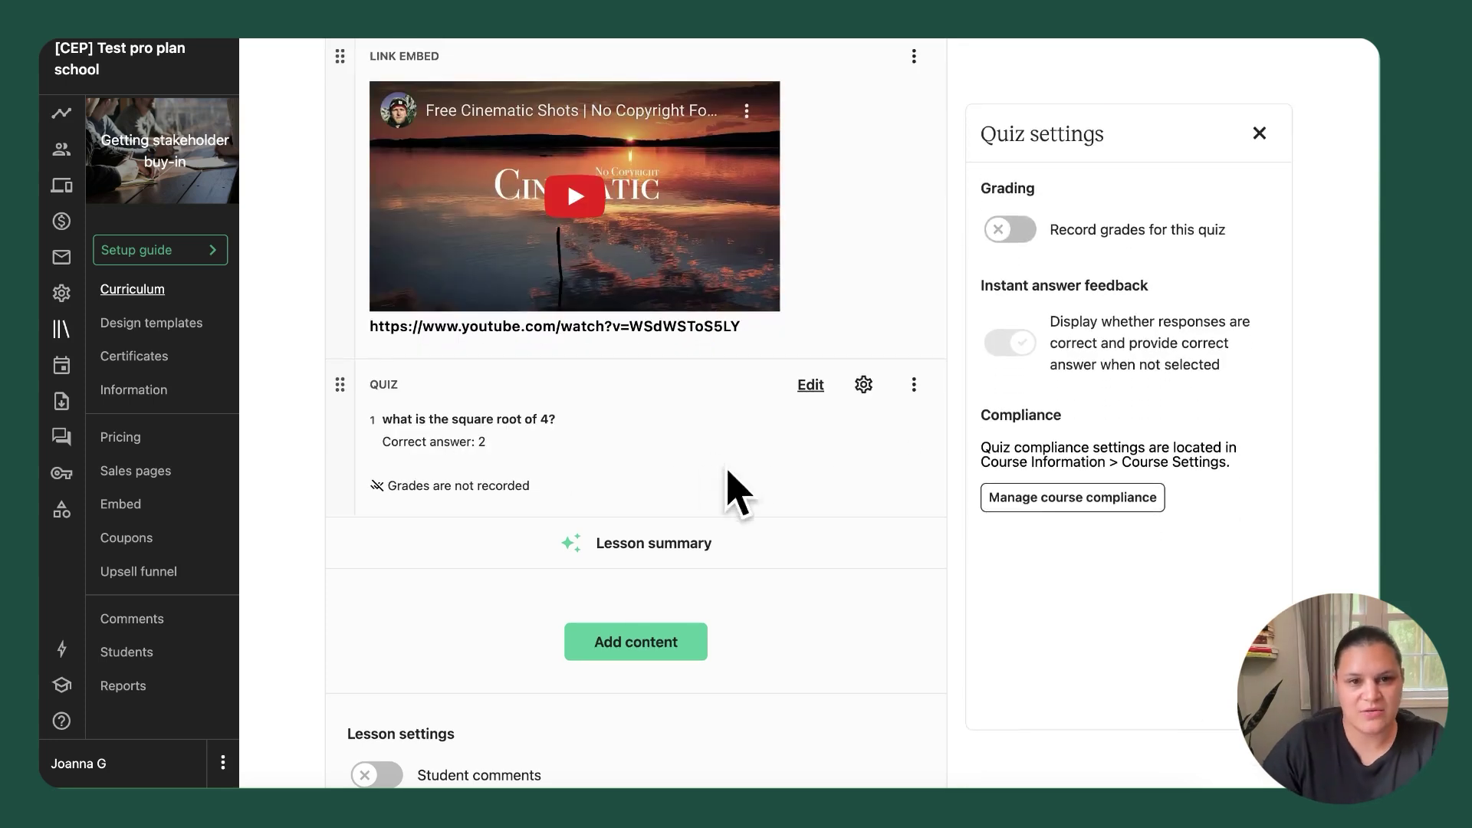
# Generate AI quiz questions from the 'Building a compelling product roadmap' section and one of its lessons
pyautogui.click(810, 387)
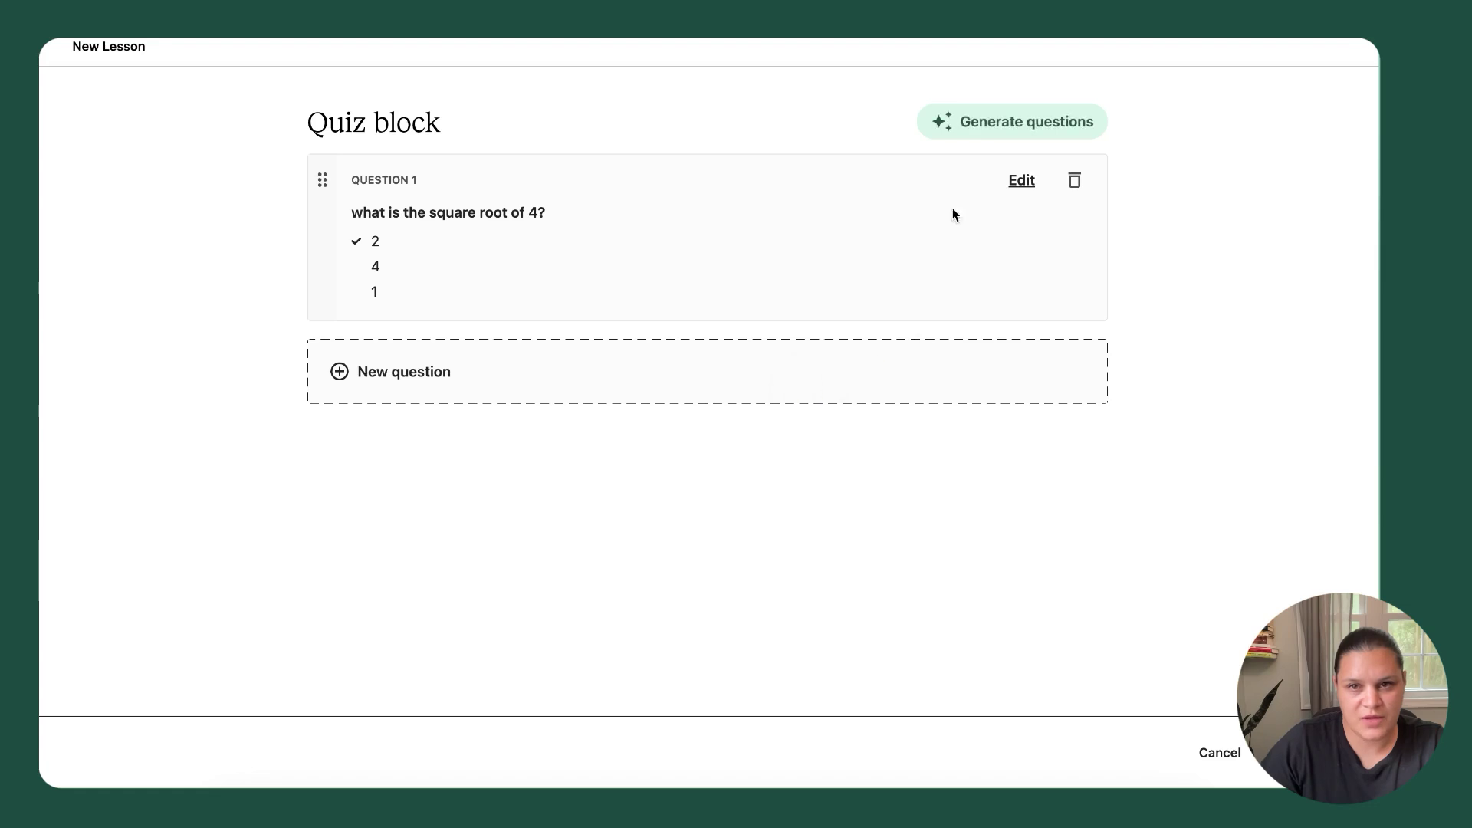
pyautogui.click(989, 120)
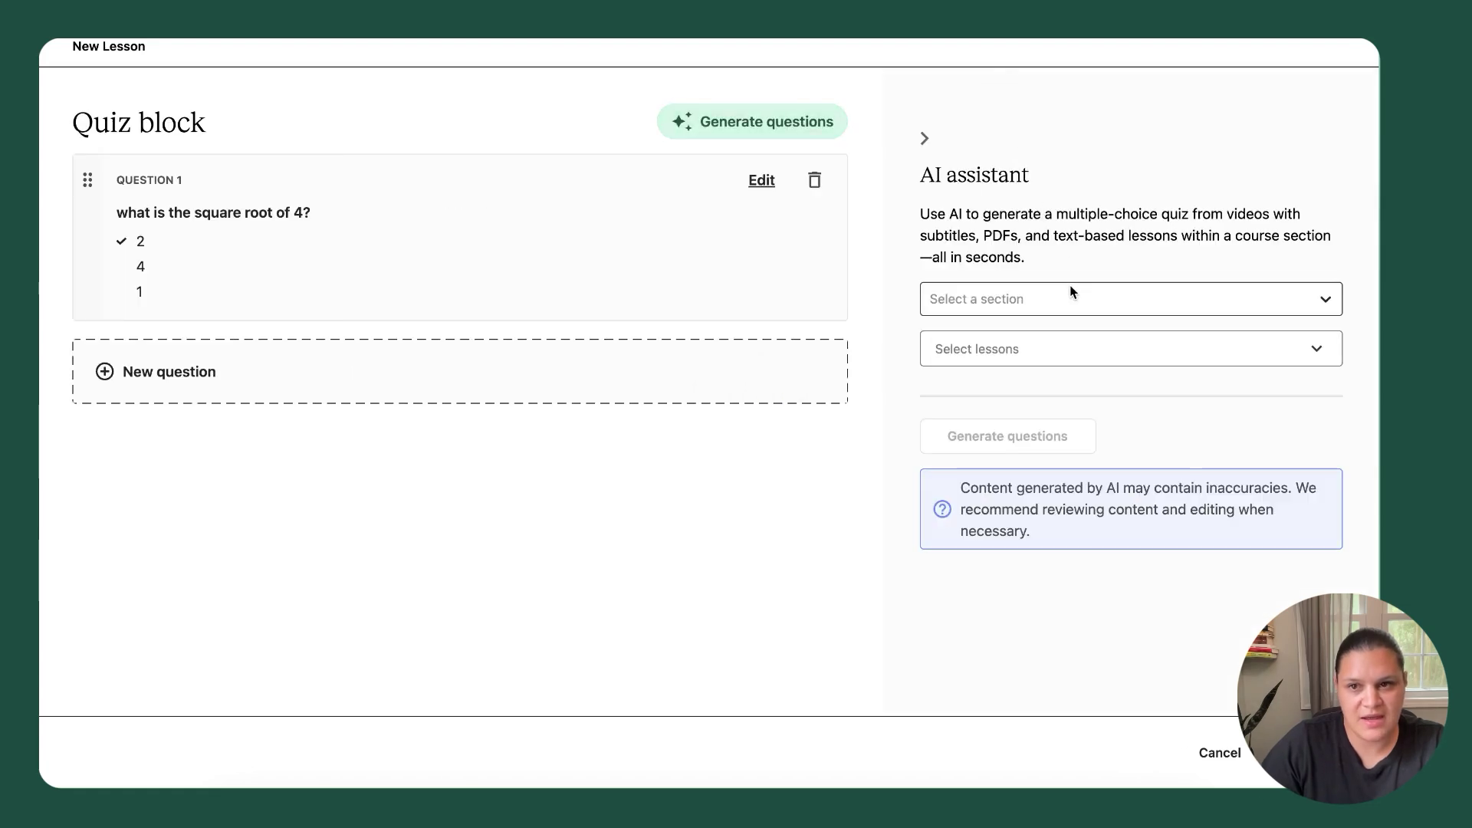
pyautogui.click(1083, 301)
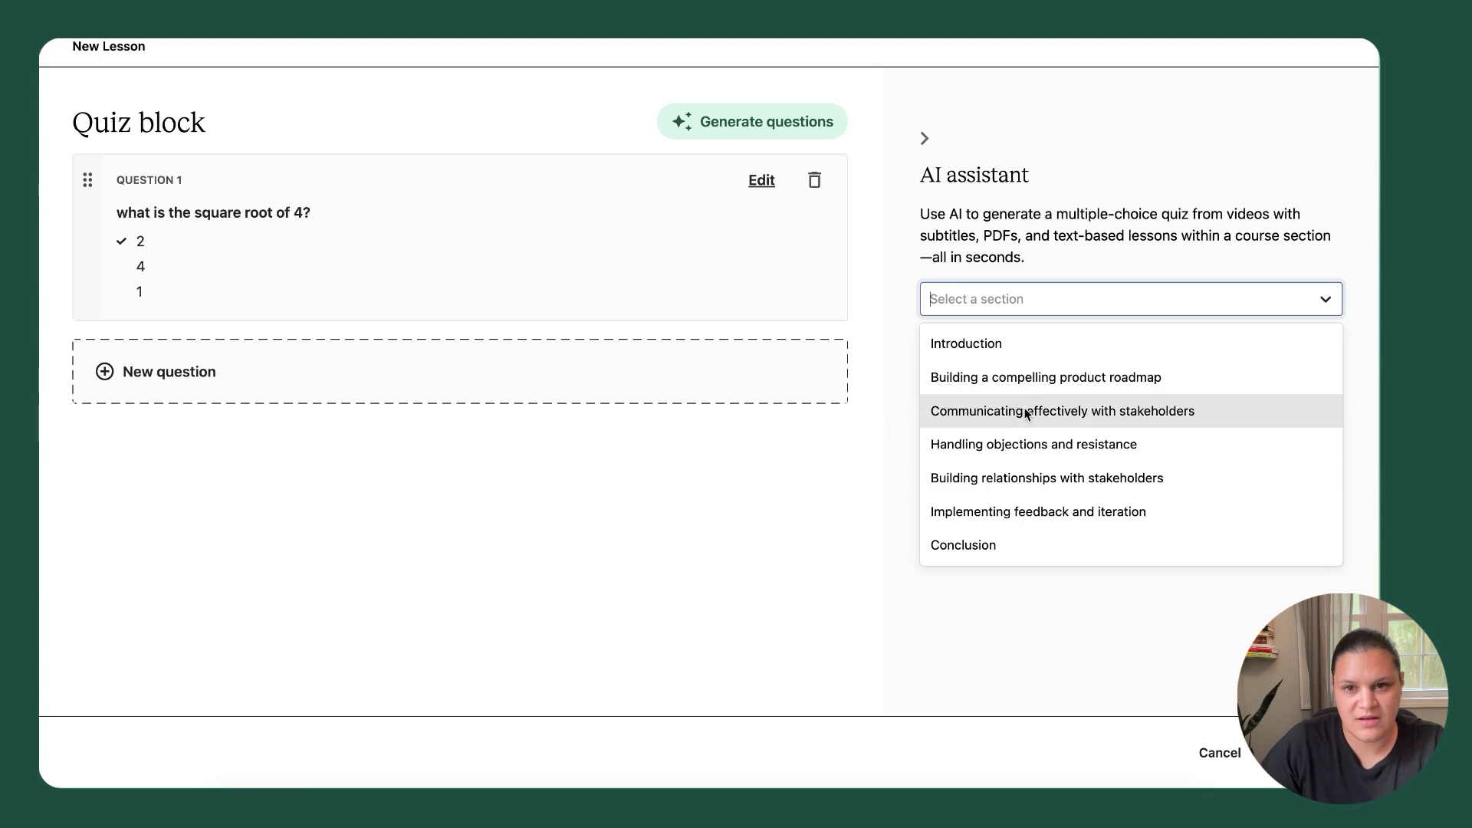
pyautogui.click(1005, 378)
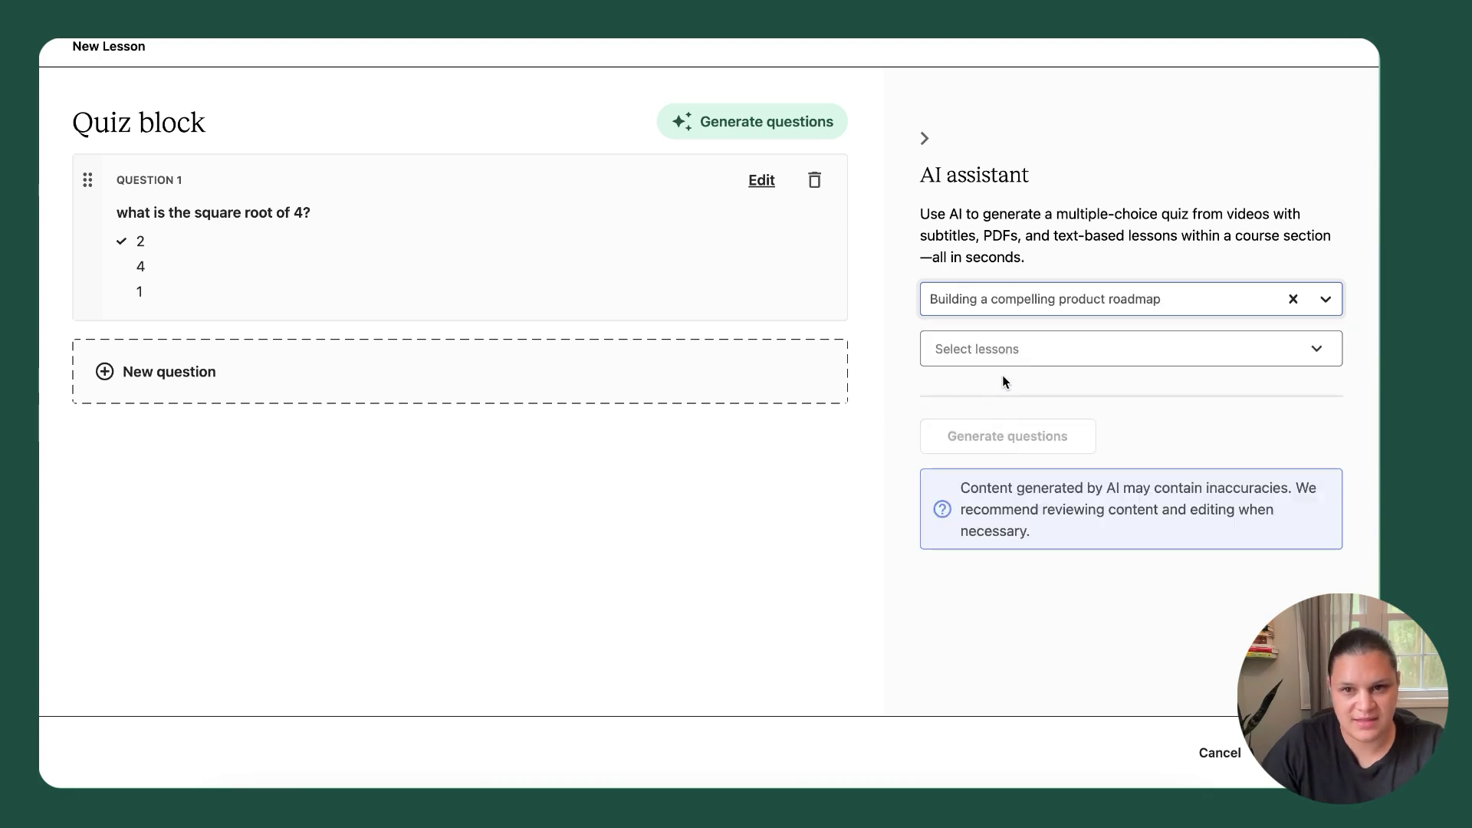
pyautogui.click(990, 439)
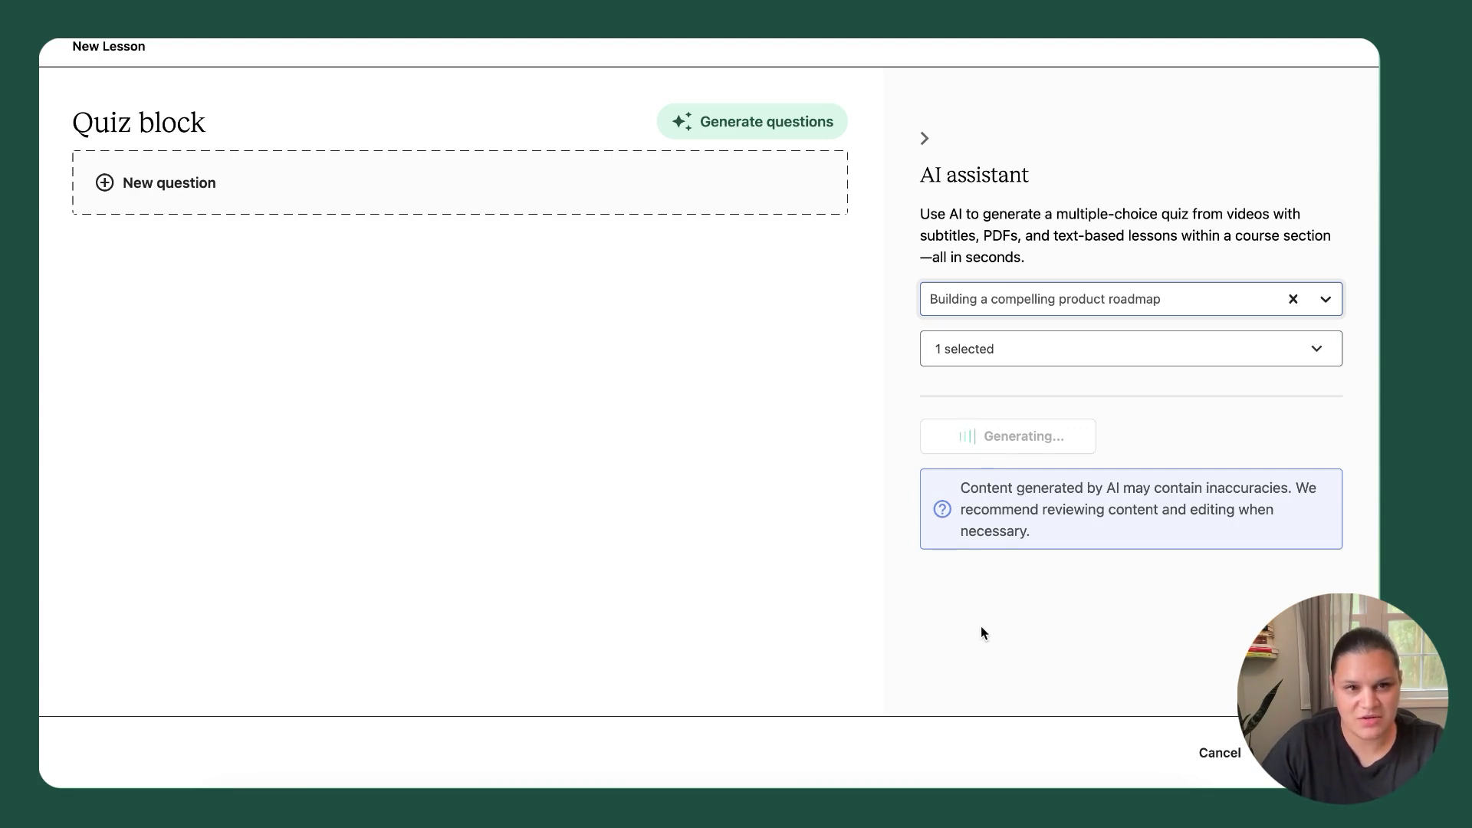
# Review the four generated questions and open the fourth one for editing
pyautogui.scroll(-3, 684, 532)
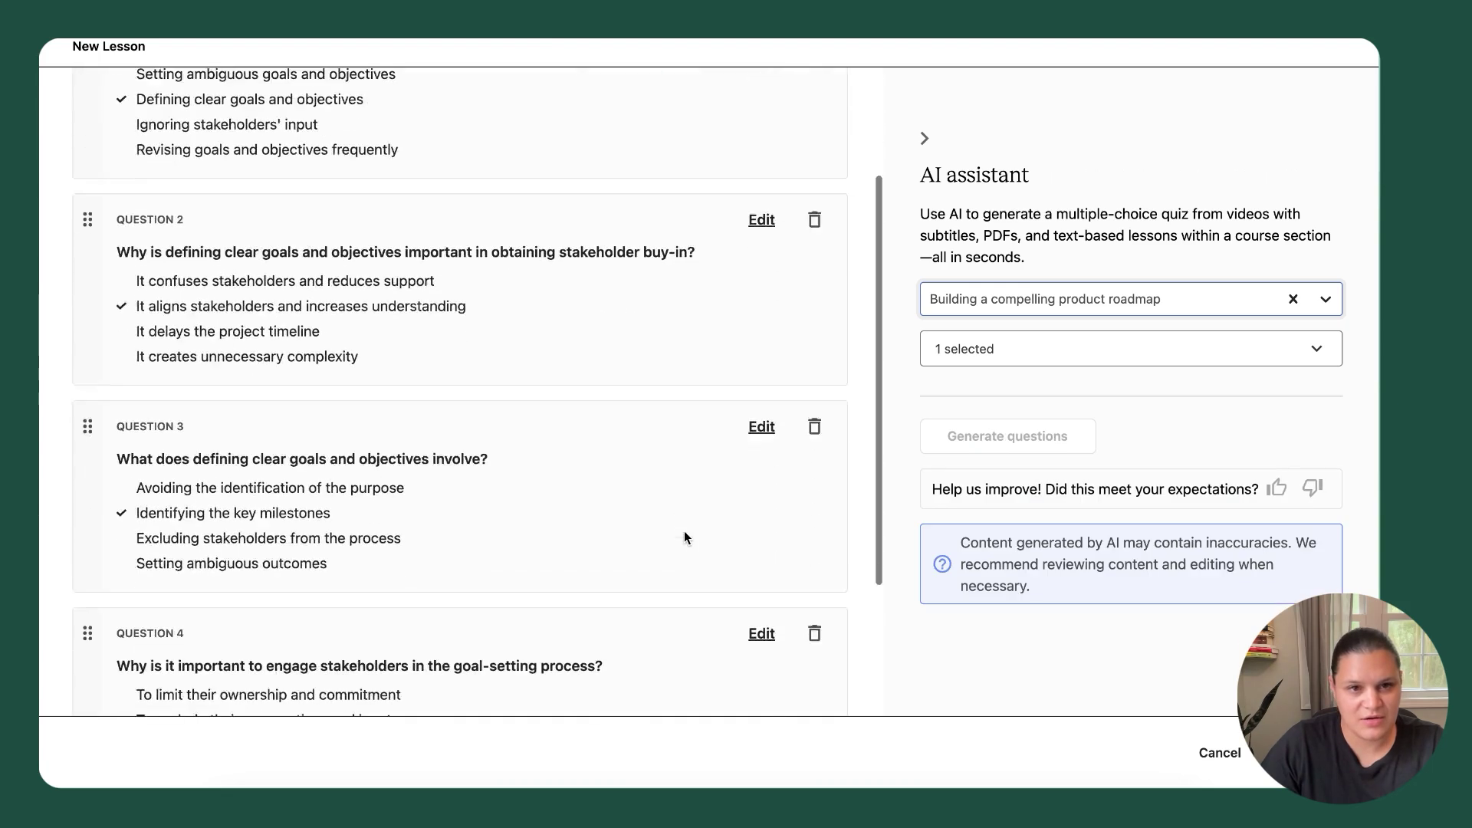
pyautogui.scroll(-3, 684, 534)
pyautogui.scroll(5, 678, 521)
pyautogui.scroll(-3, 678, 522)
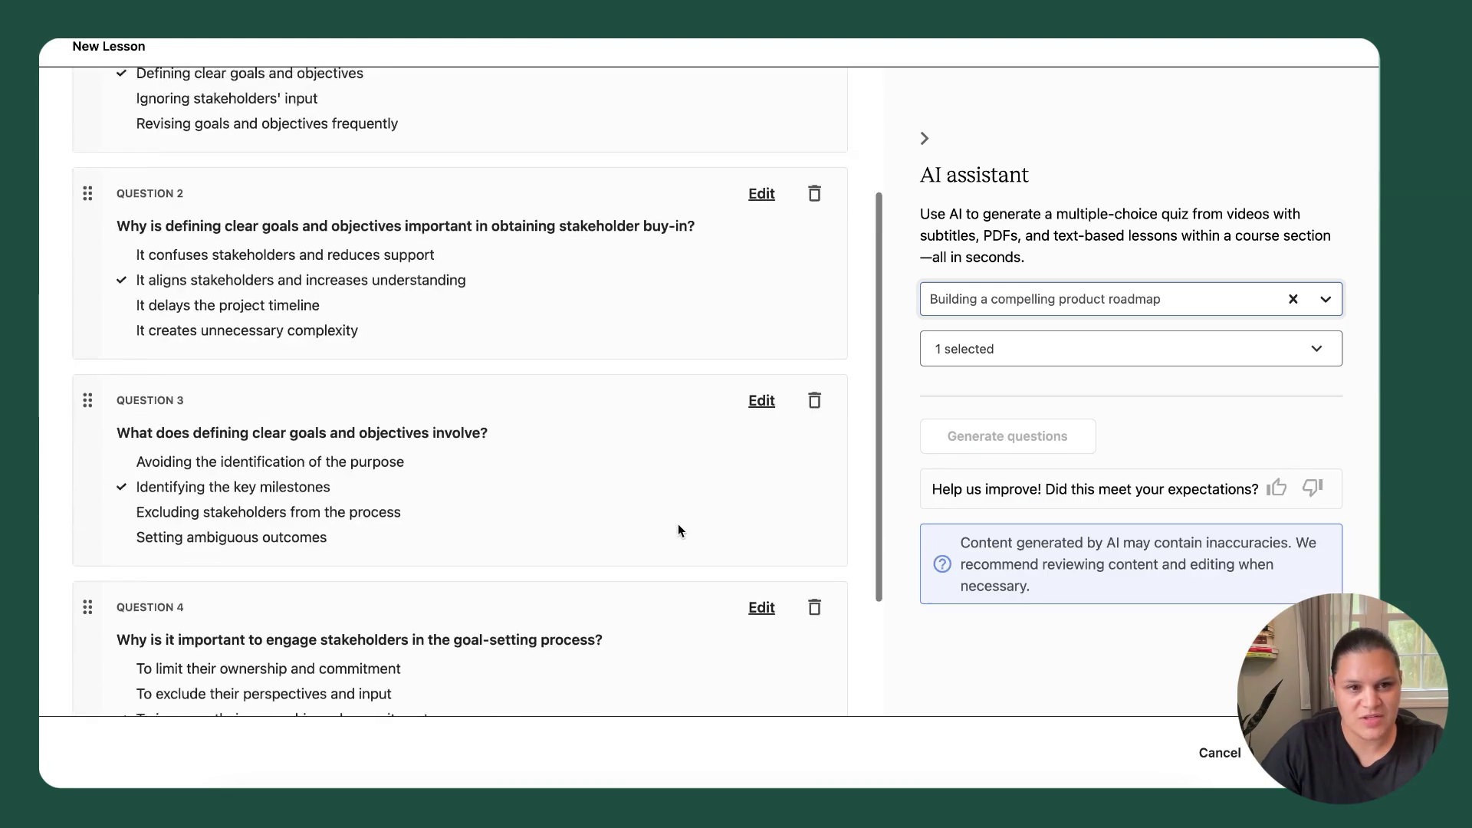
pyautogui.scroll(-3, 678, 531)
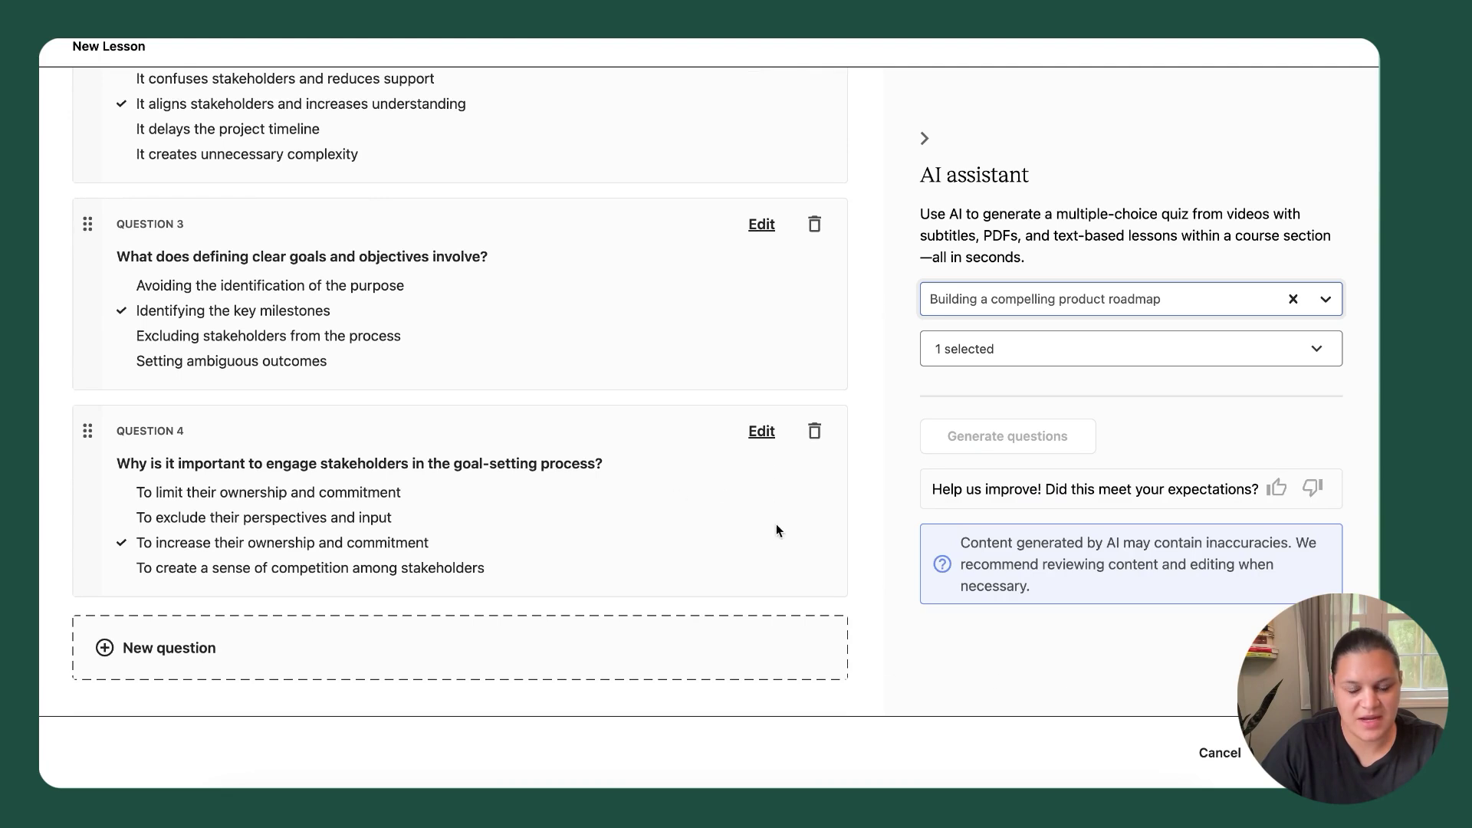
pyautogui.click(762, 431)
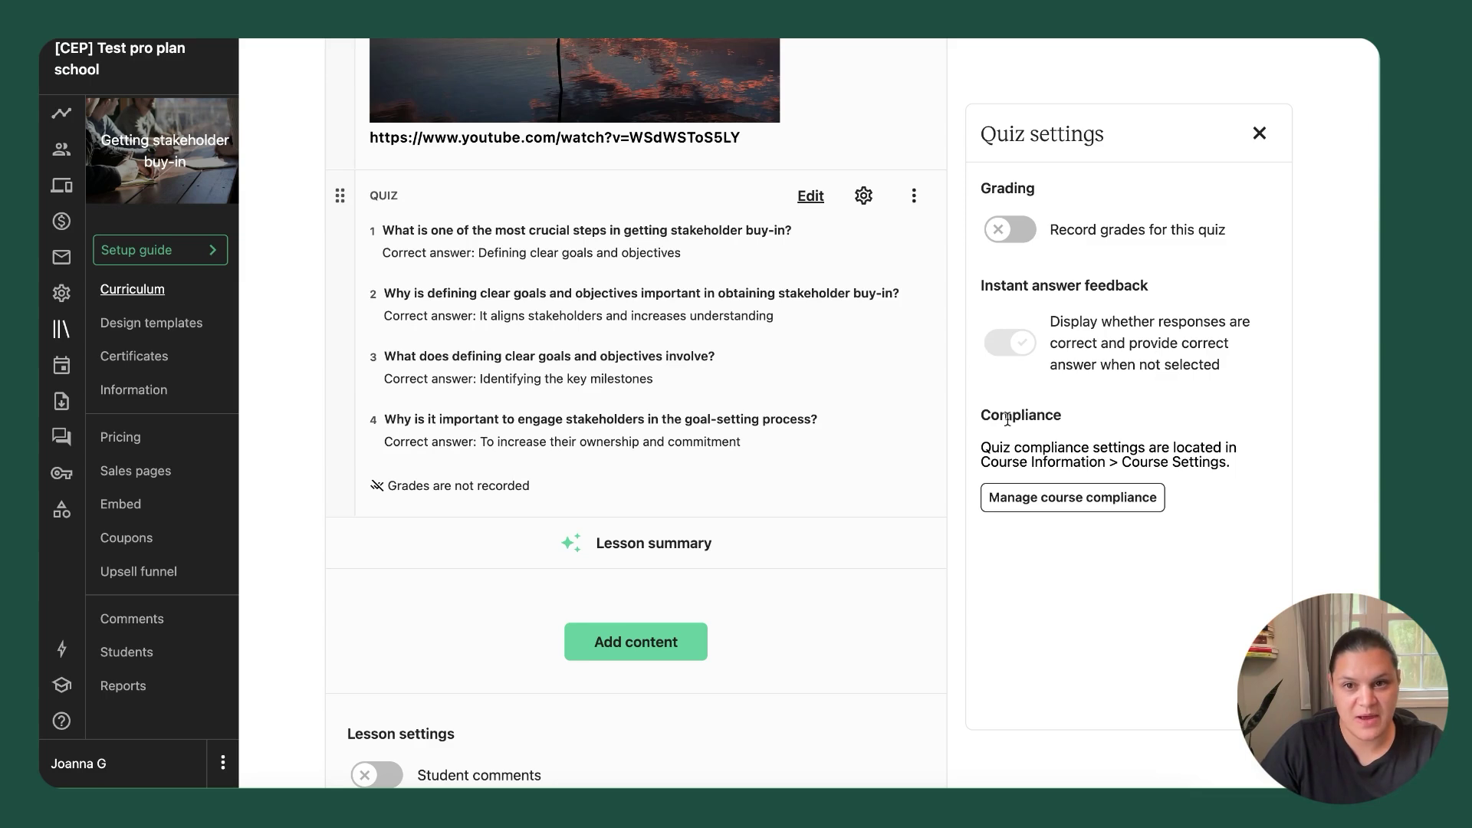
# Turn on Record grades for this quiz and keep Instant answer feedback enabled
pyautogui.click(1028, 231)
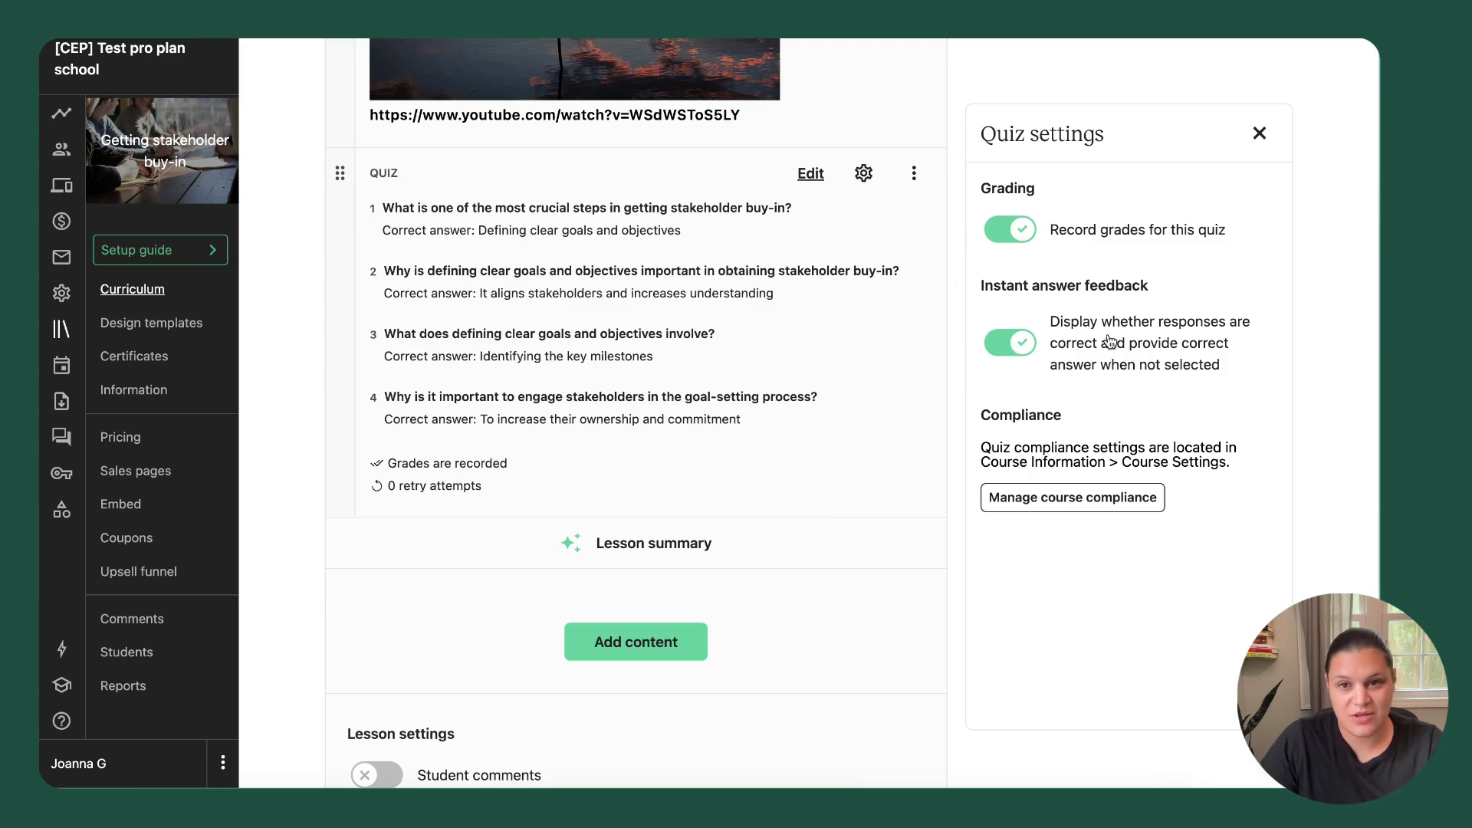
pyautogui.click(992, 334)
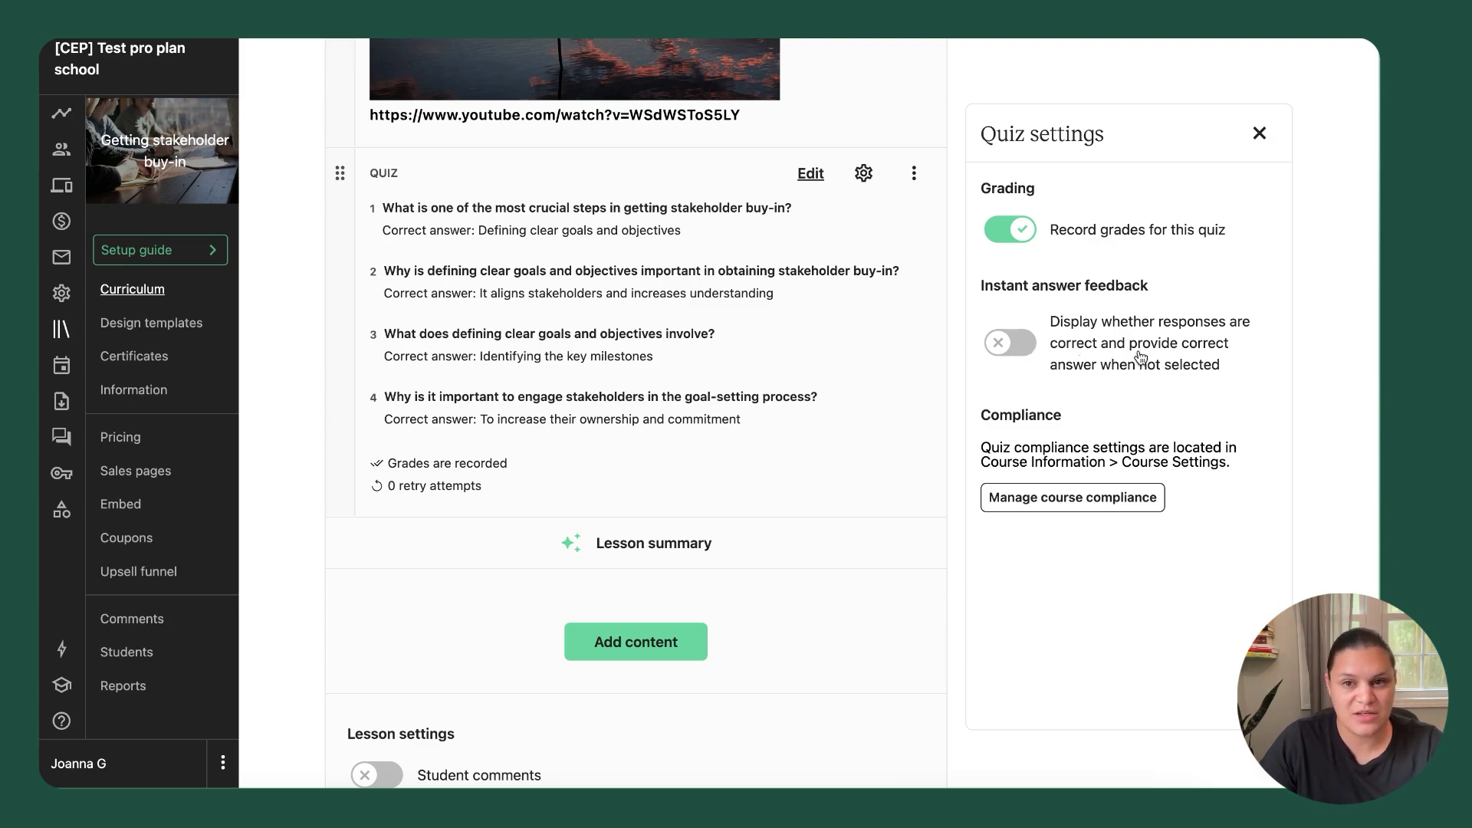
pyautogui.click(1079, 341)
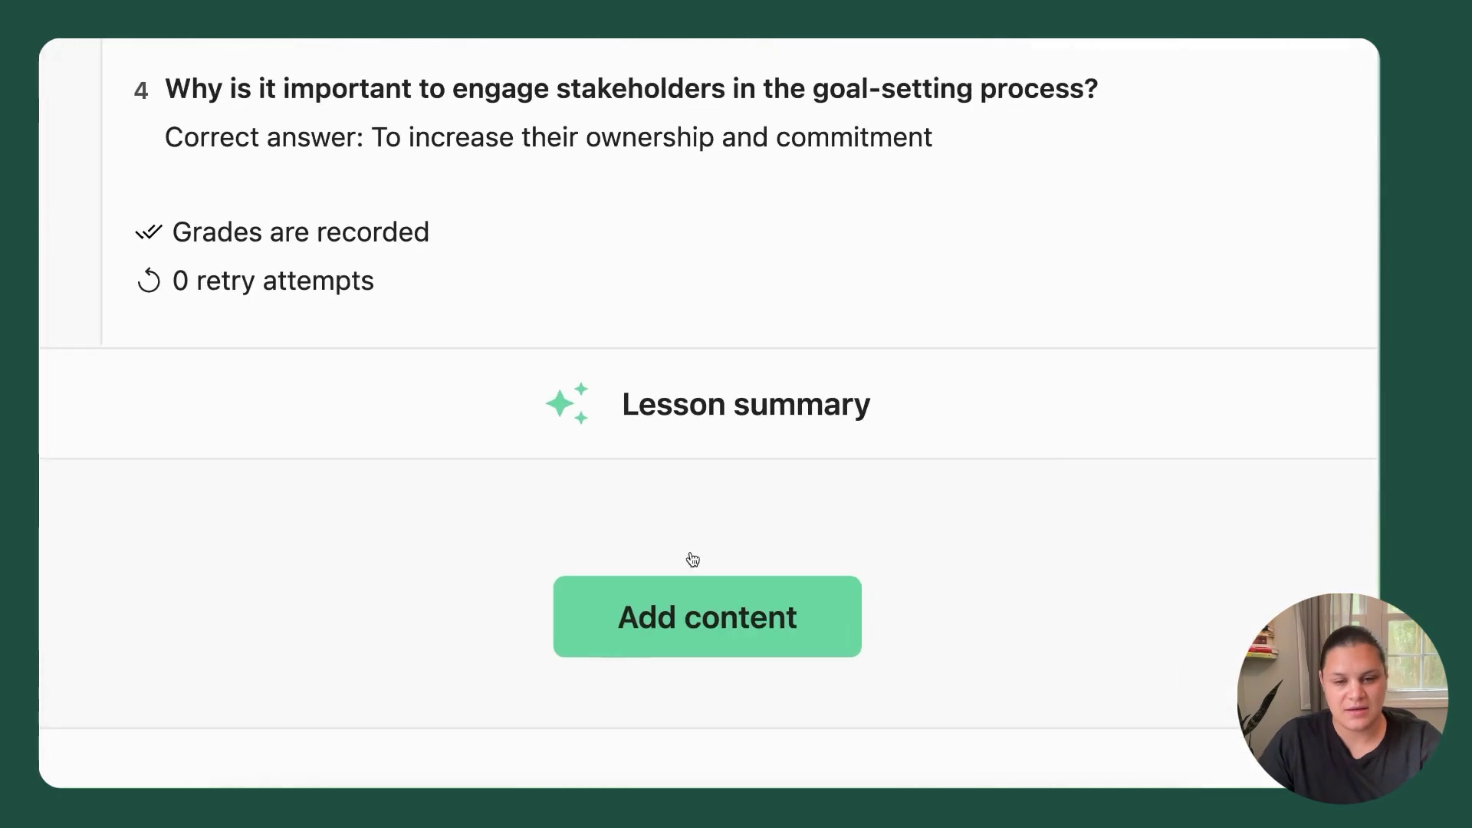
pyautogui.click(702, 617)
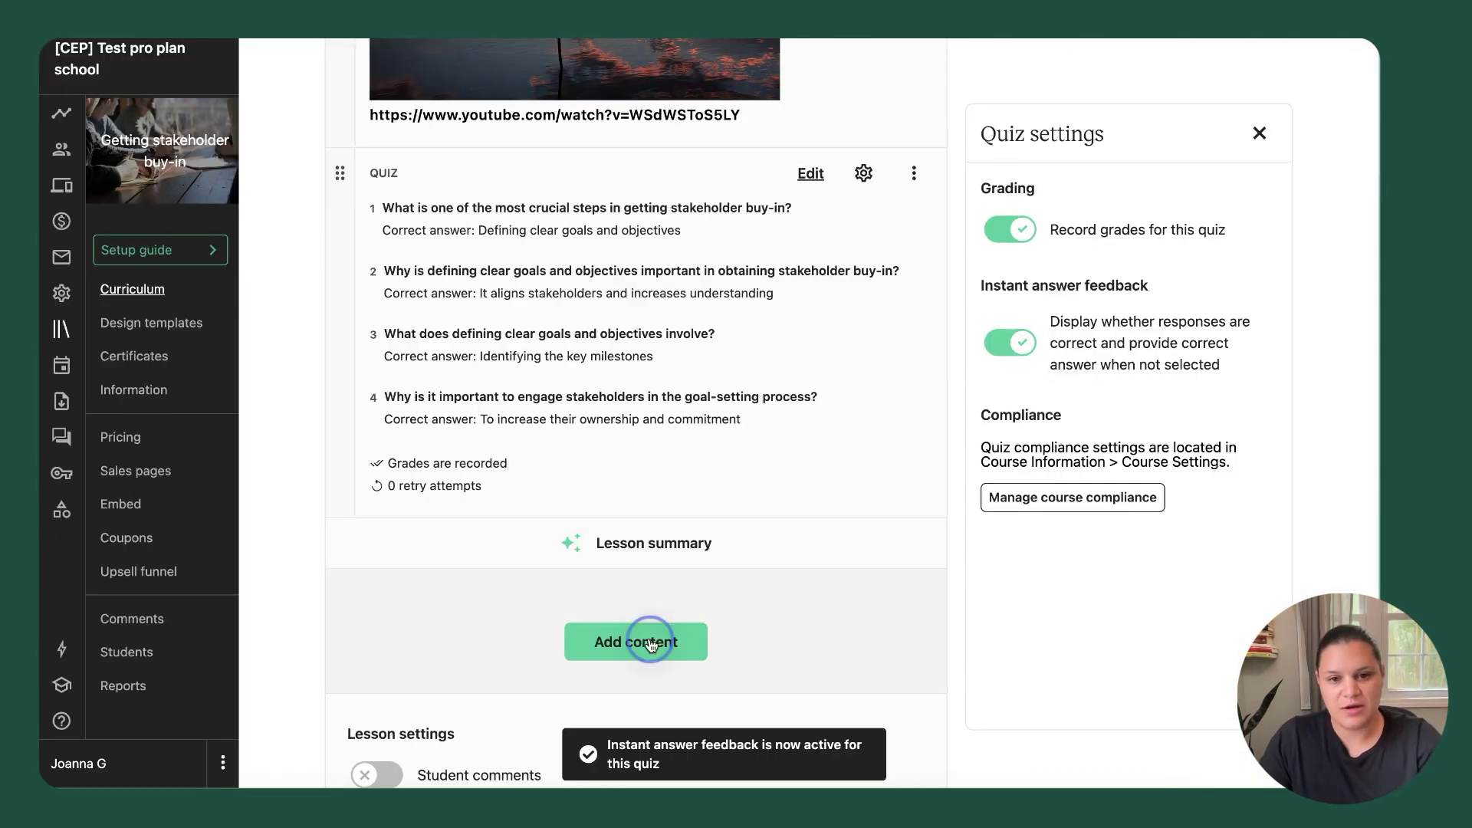
# Add an open-ended question 'How did you like module 1 of the course', answer required, file uploads enabled
pyautogui.click(1140, 464)
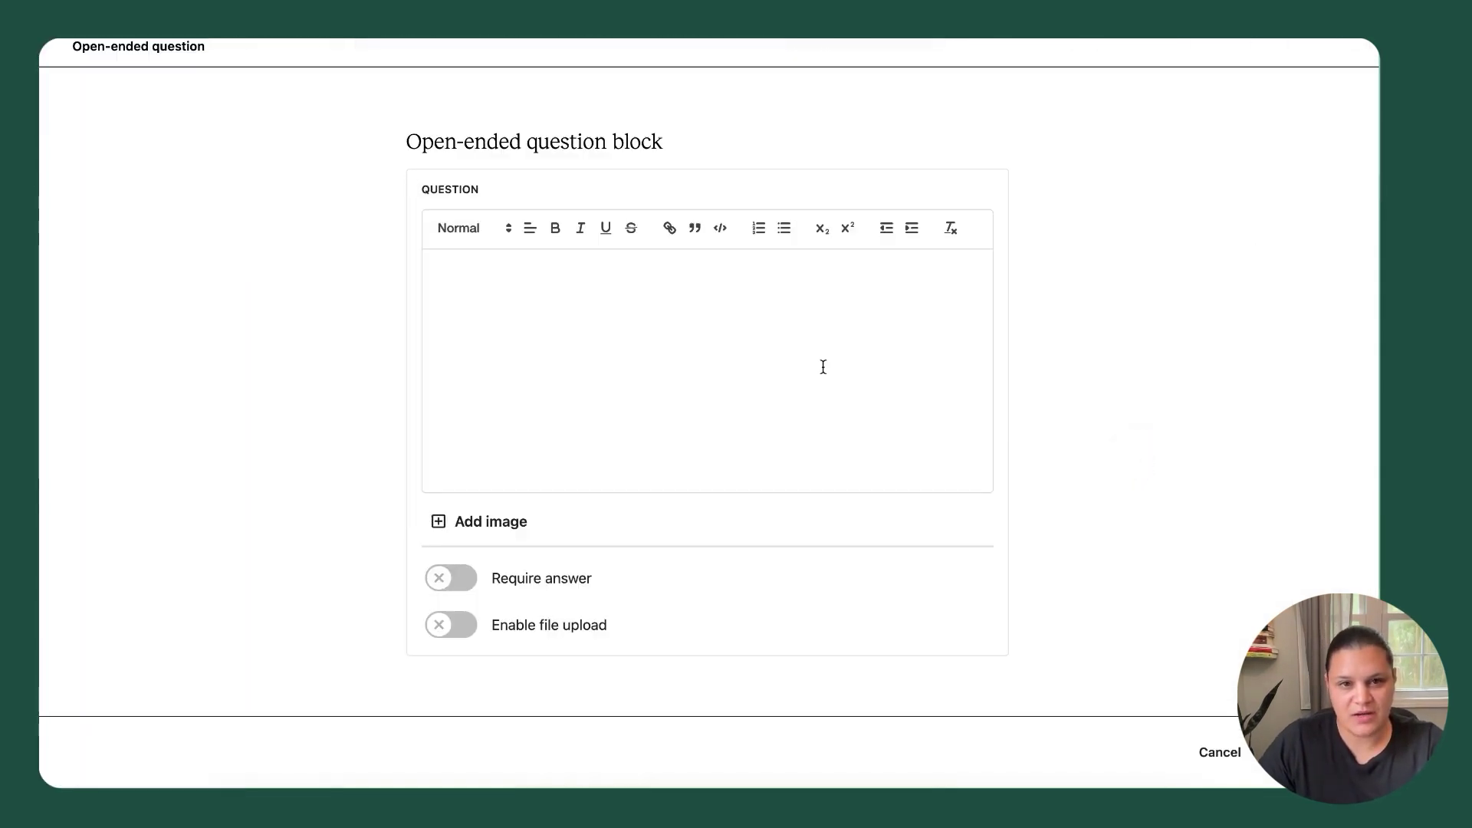
pyautogui.click(785, 347)
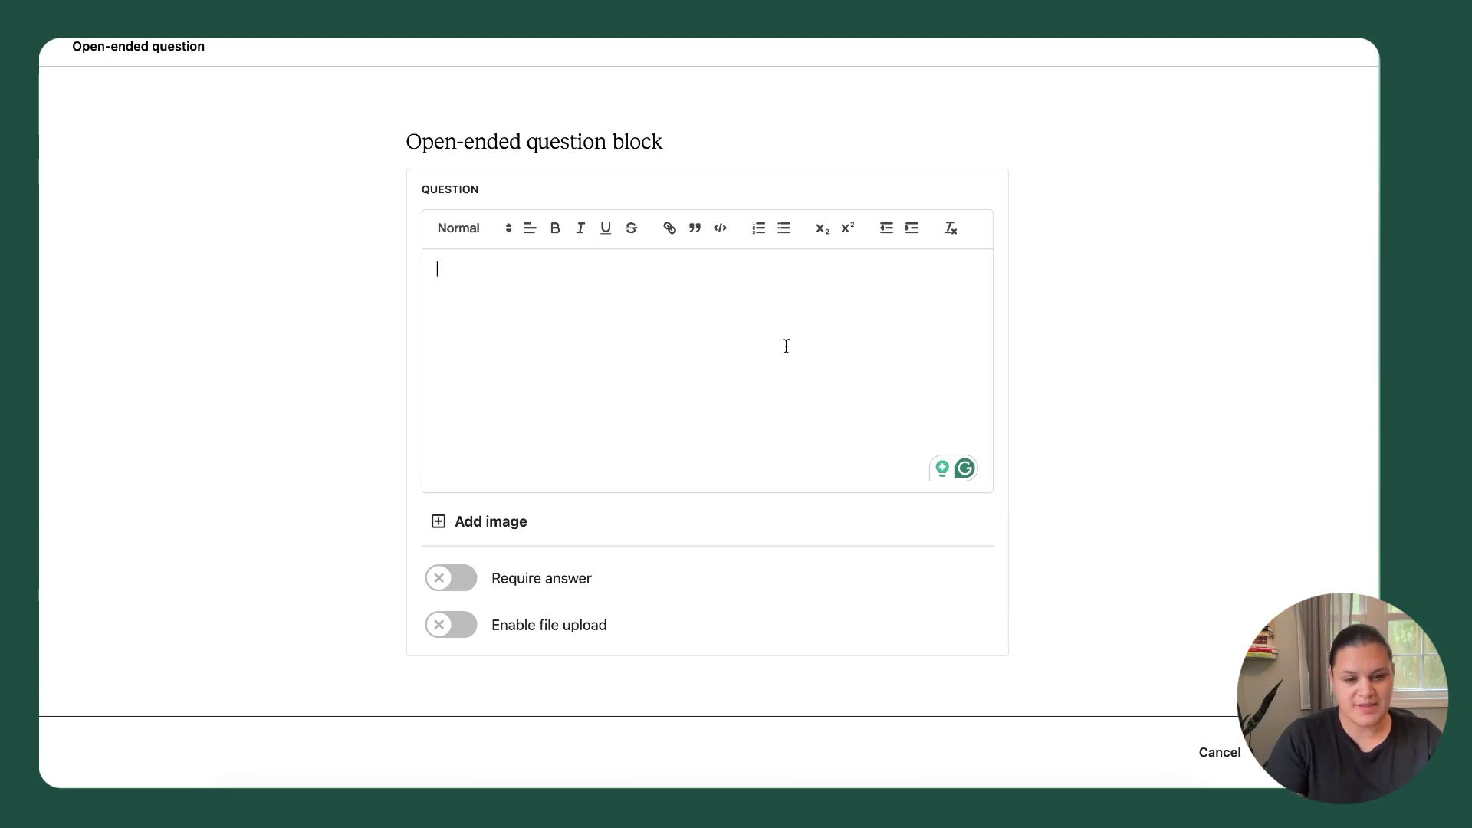
pyautogui.write('How did')
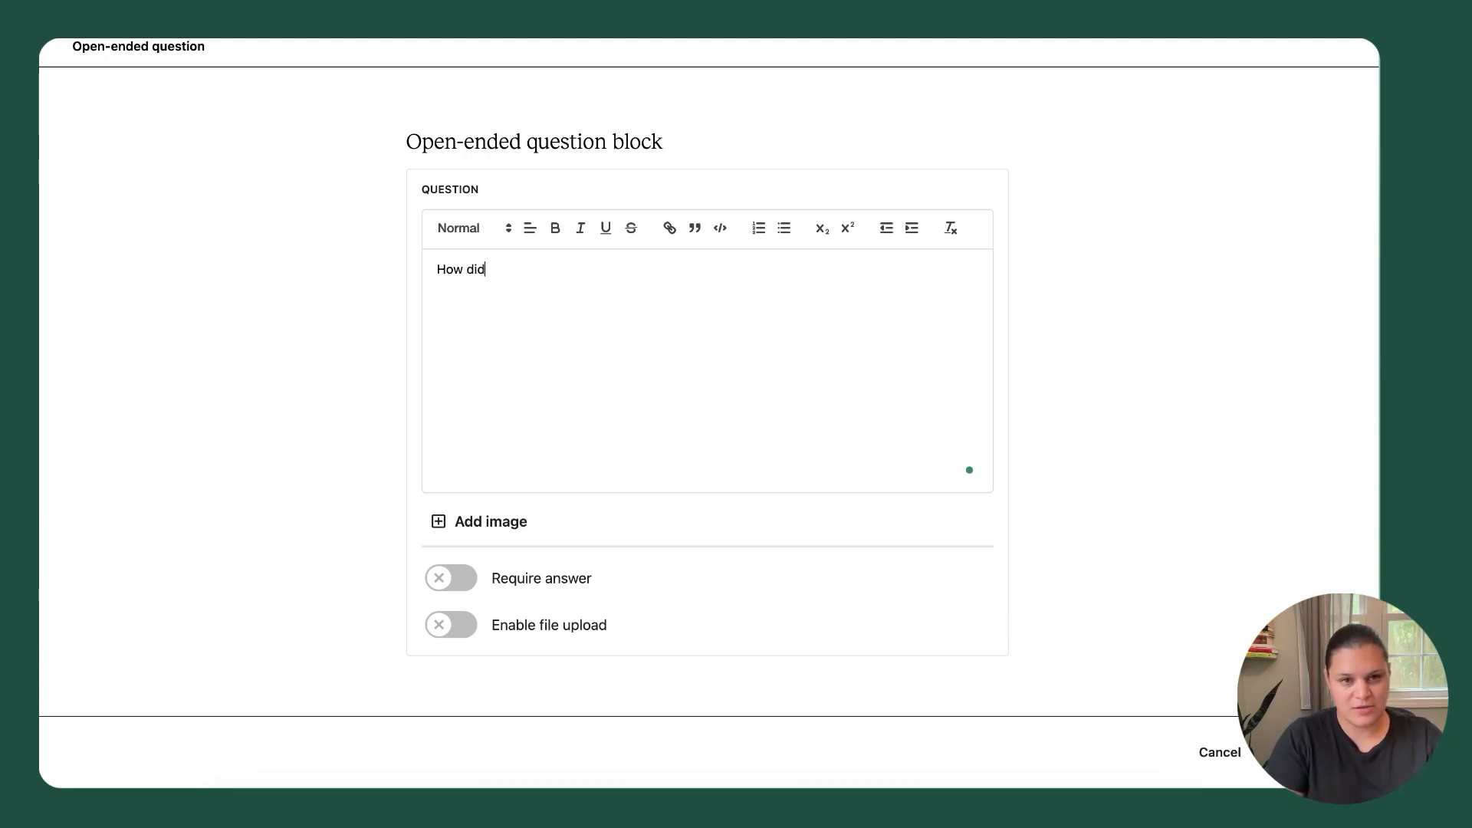
pyautogui.write(' you like modu')
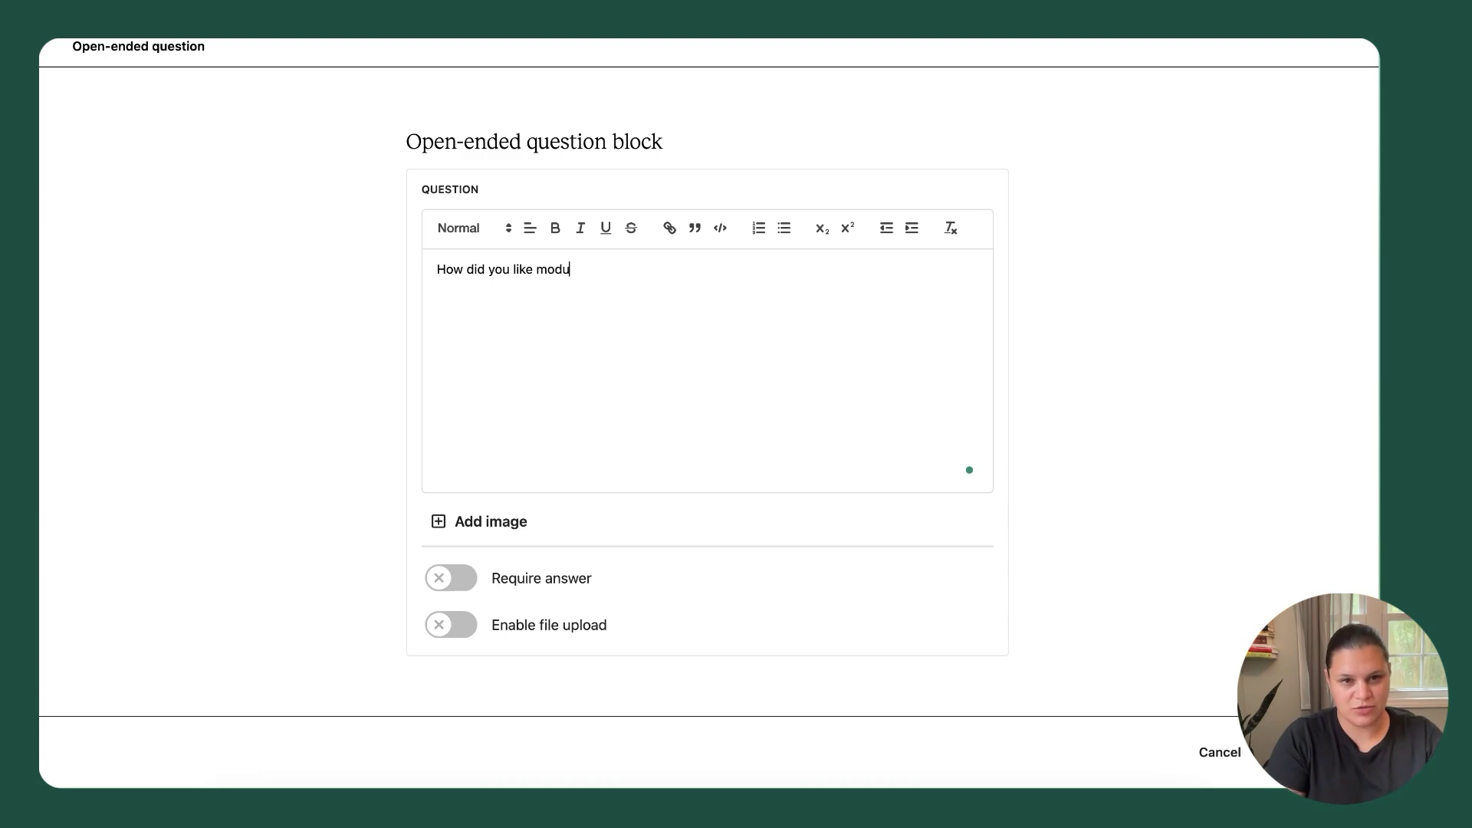
pyautogui.write('le 1 of the c')
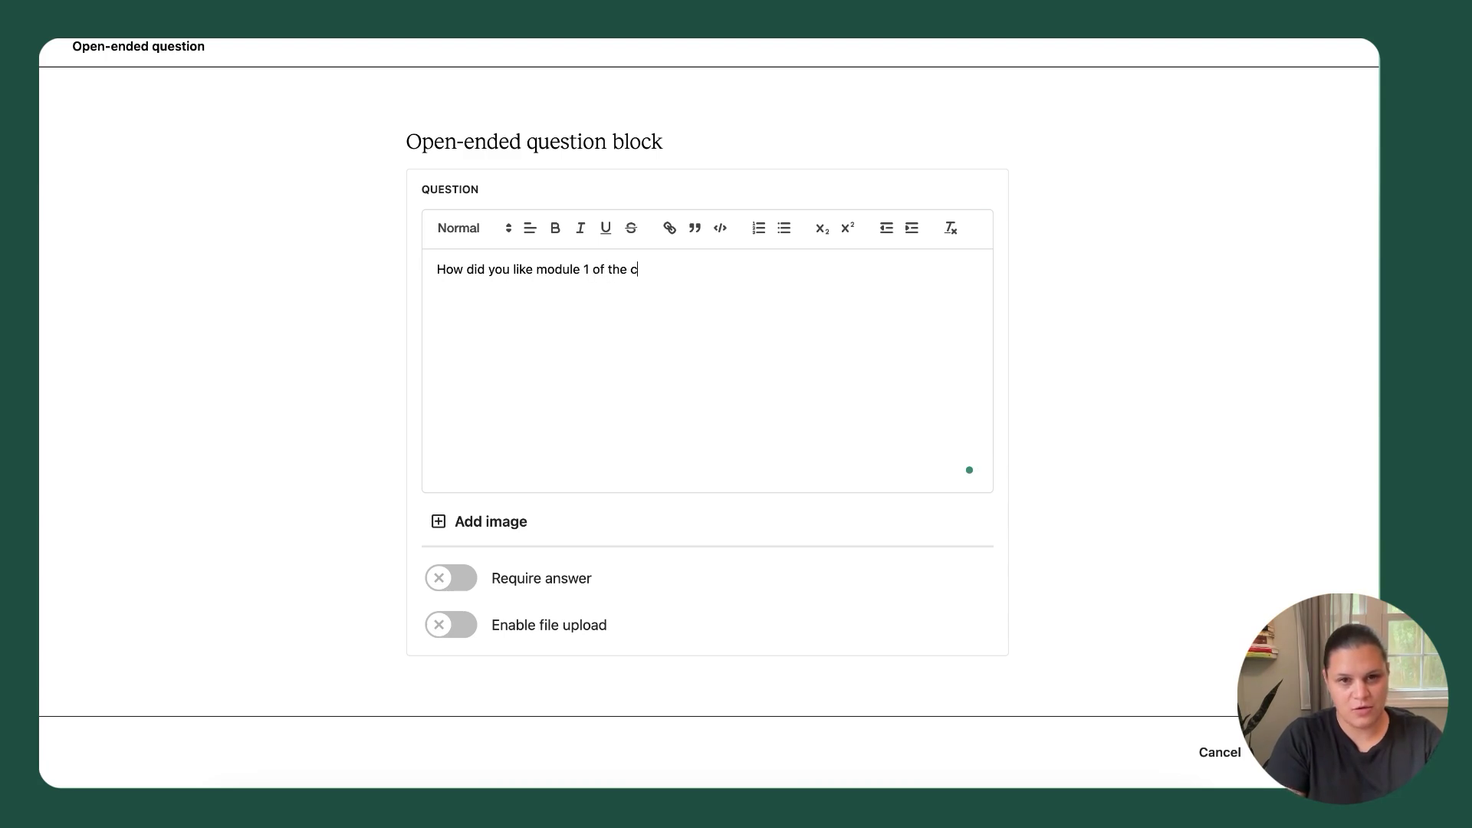
pyautogui.write('ourse?')
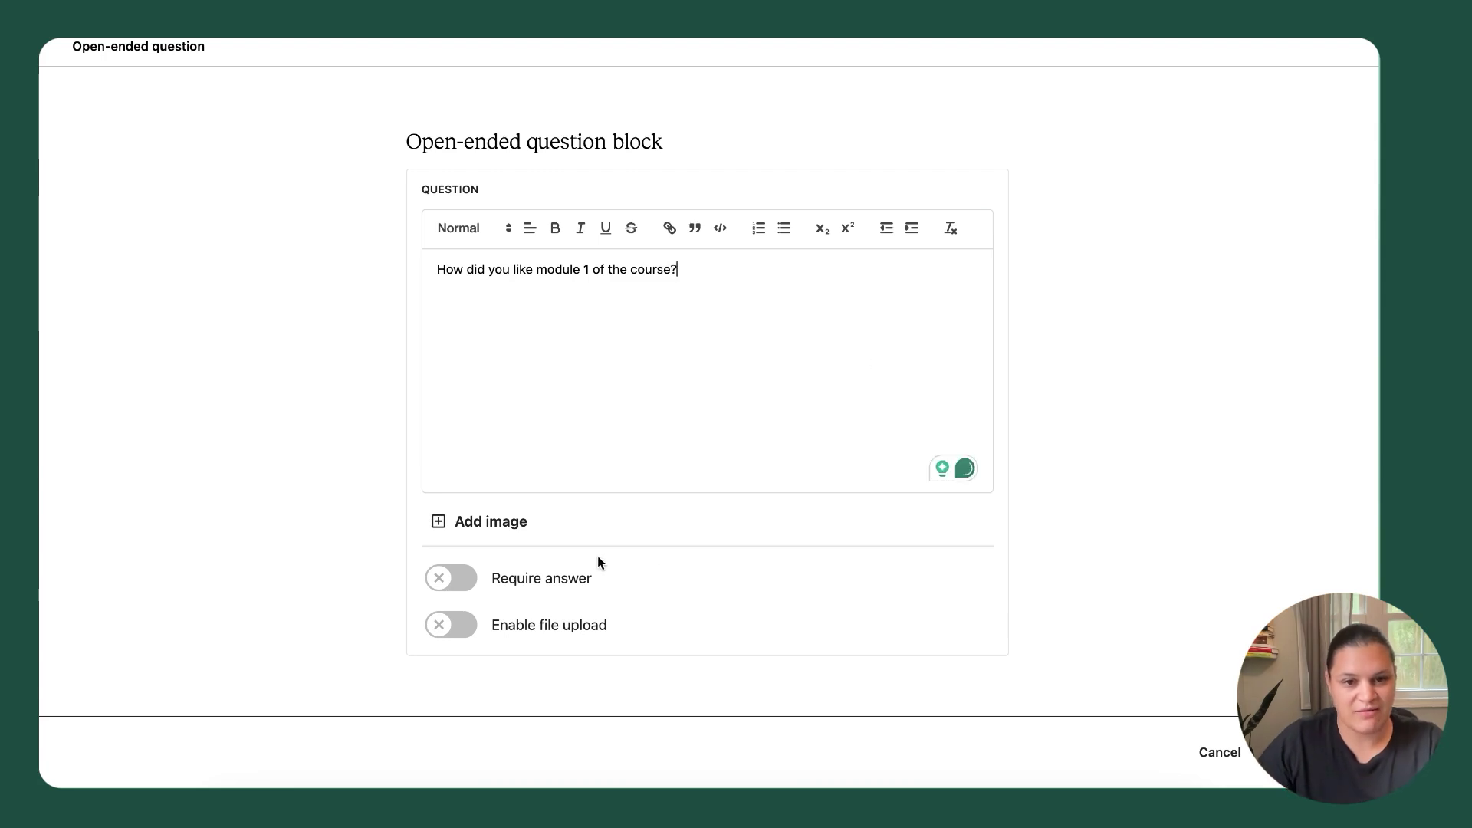
pyautogui.click(464, 584)
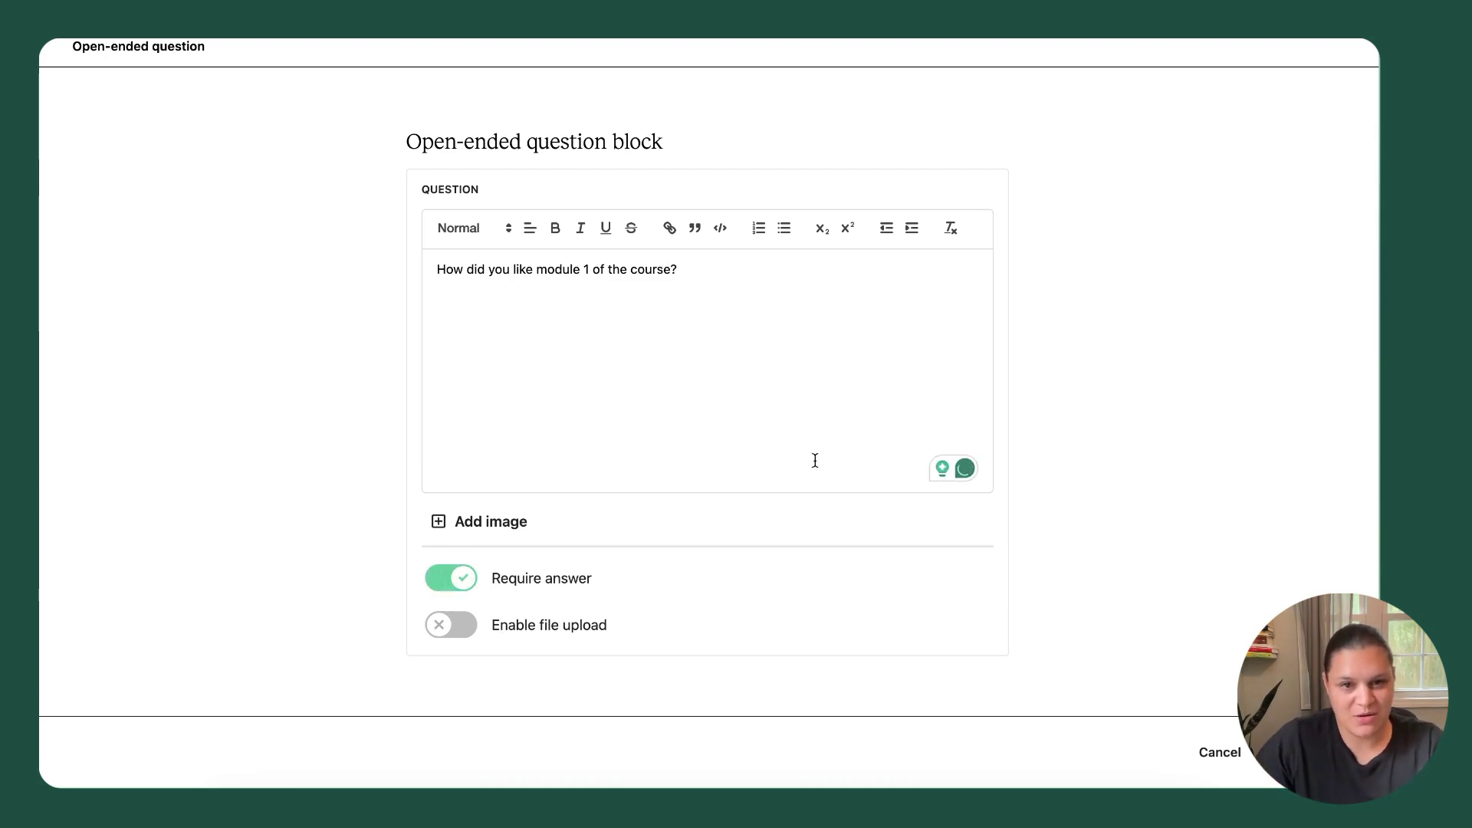
pyautogui.click(462, 629)
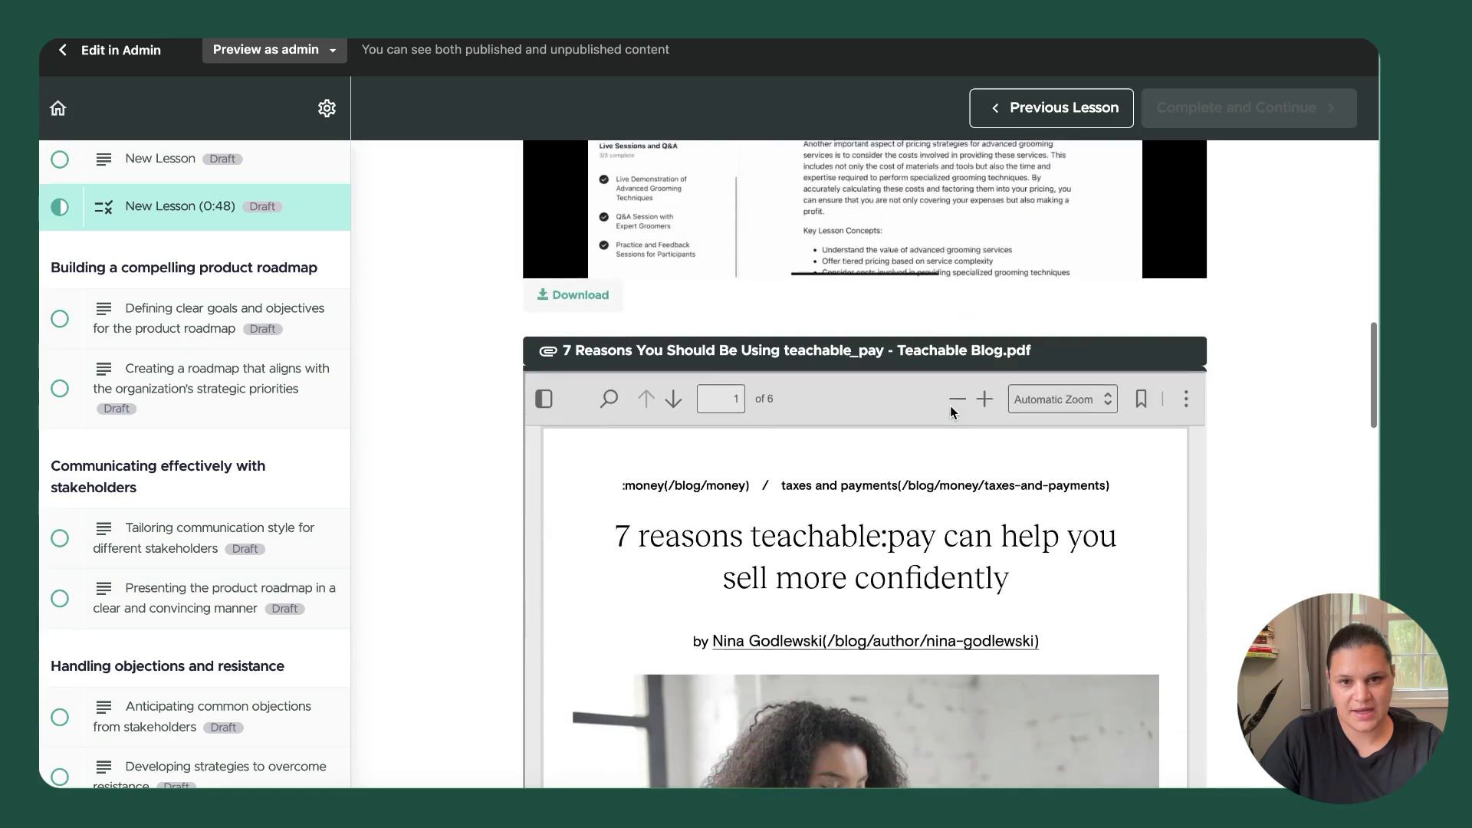
# Scroll through the student preview of the video, quiz and open-ended question with its upload area
pyautogui.scroll(-5, 949, 406)
pyautogui.scroll(-10, 1244, 412)
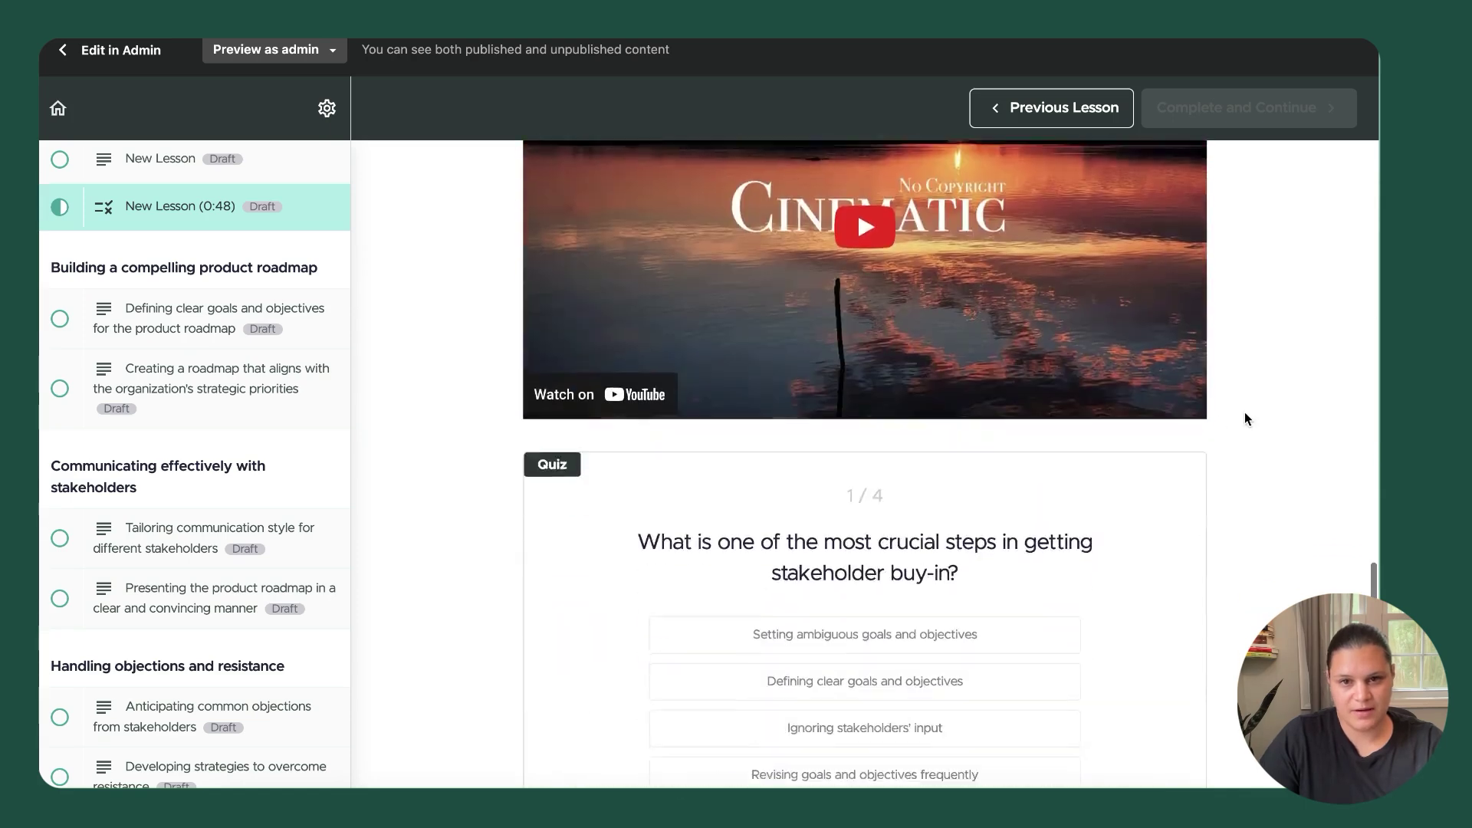
pyautogui.scroll(6, 1237, 400)
pyautogui.scroll(-2, 1237, 400)
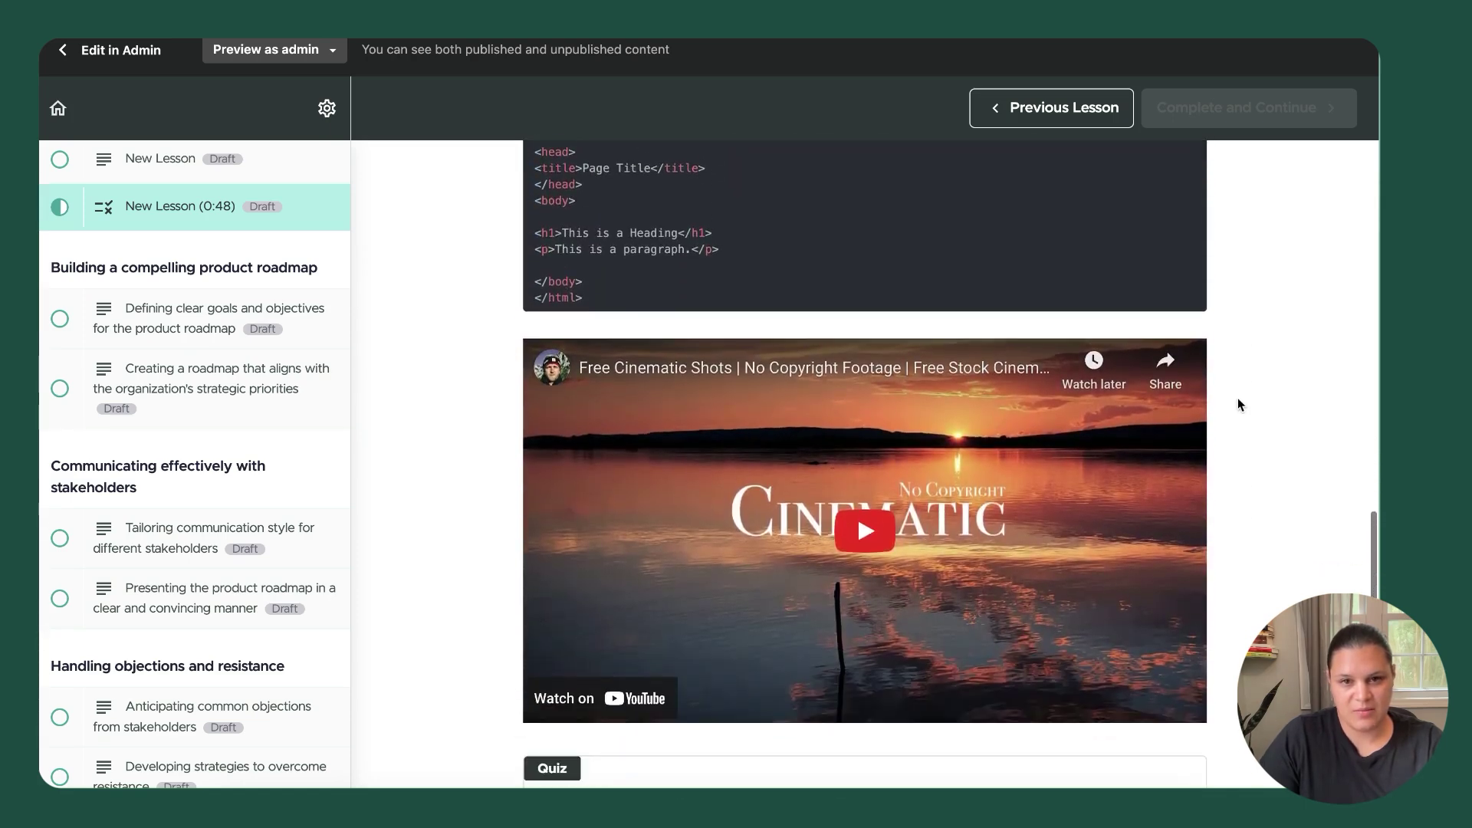
pyautogui.scroll(-8, 1157, 490)
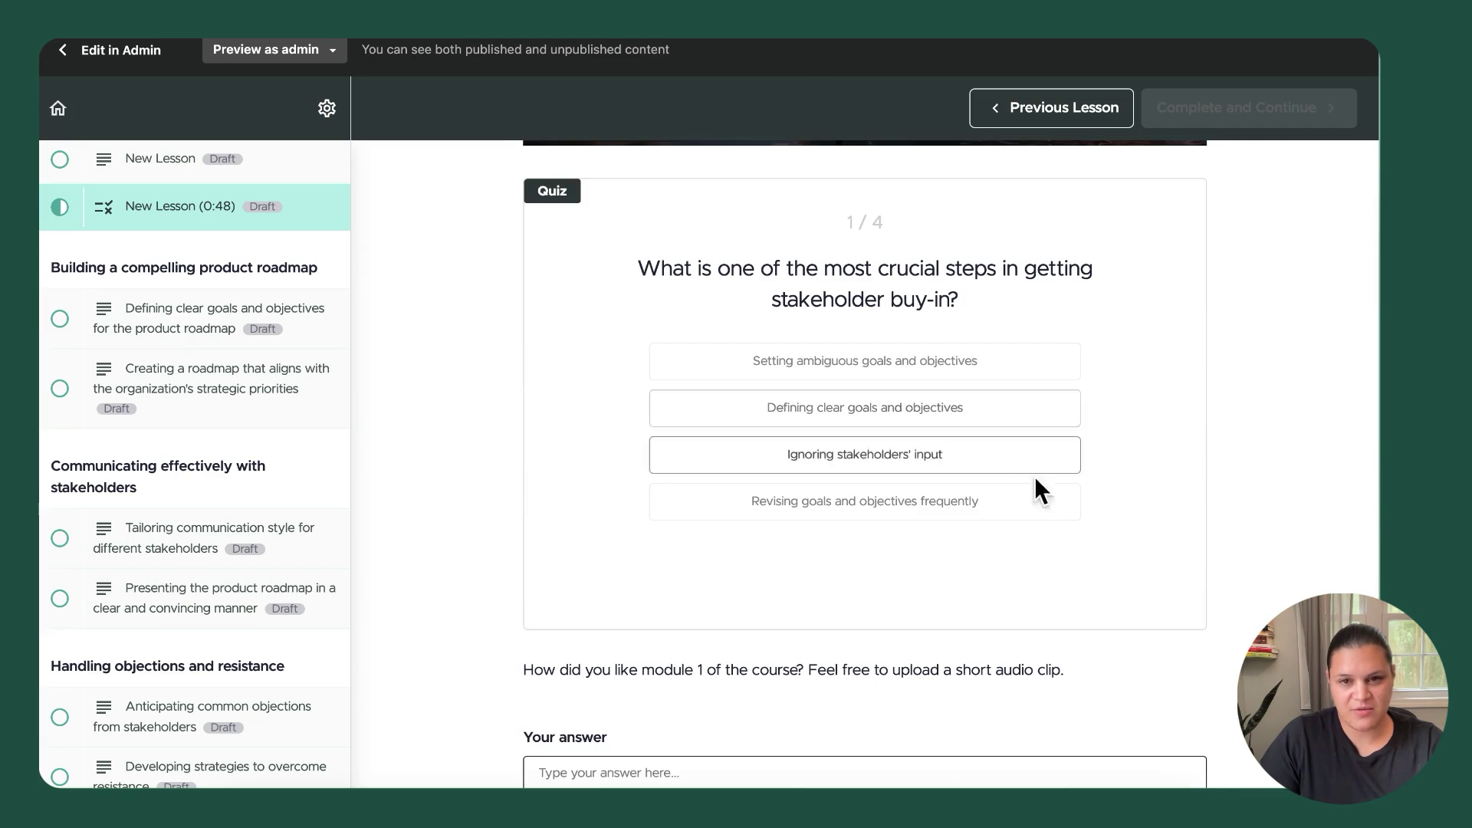
pyautogui.scroll(-1, 1043, 505)
pyautogui.scroll(-5, 1050, 534)
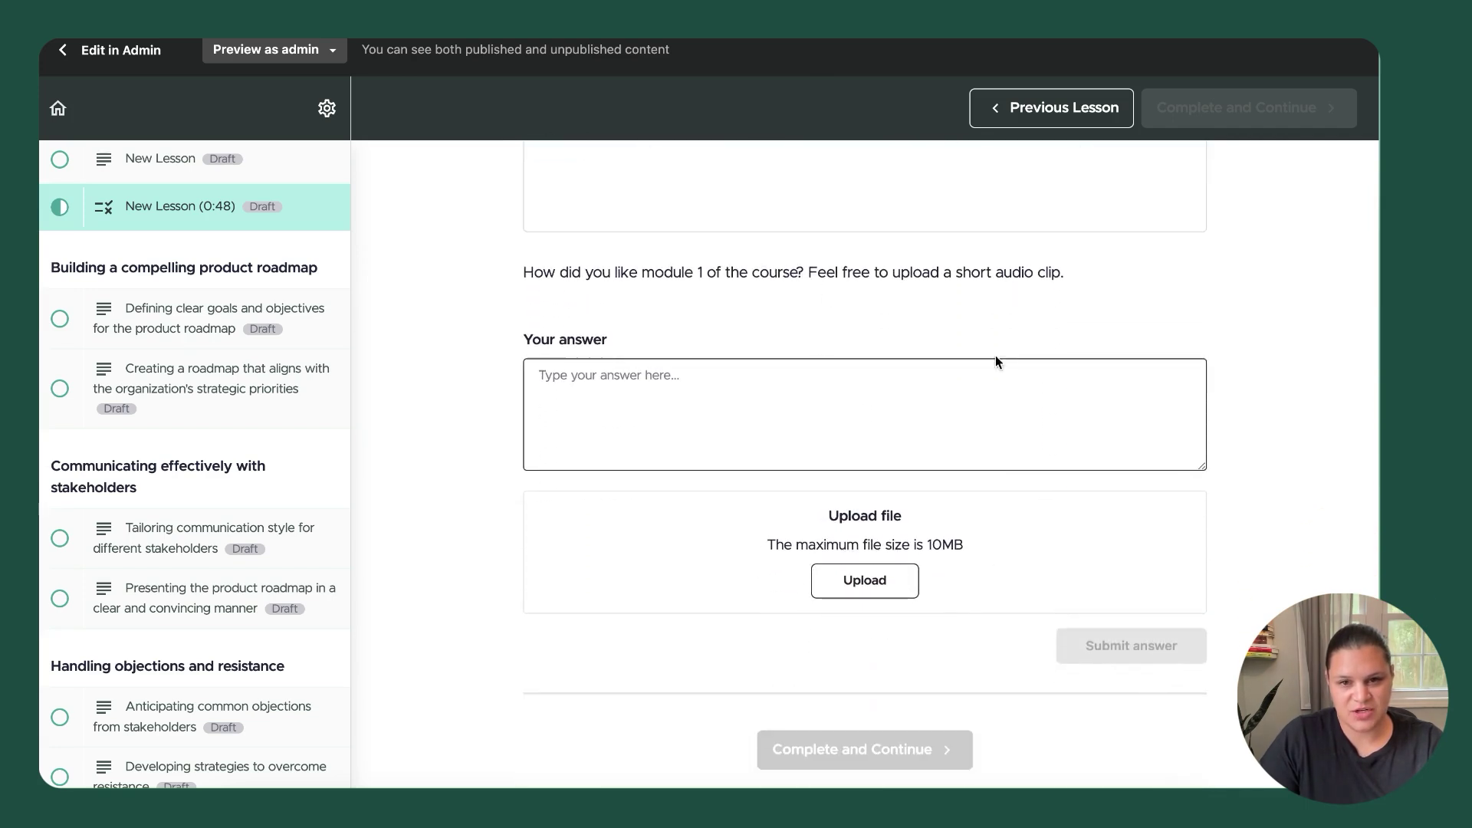
# Back in the editor, add an upsell block offering the Roadmap presentation template advanced download
pyautogui.click(80, 52)
pyautogui.scroll(-20, 955, 703)
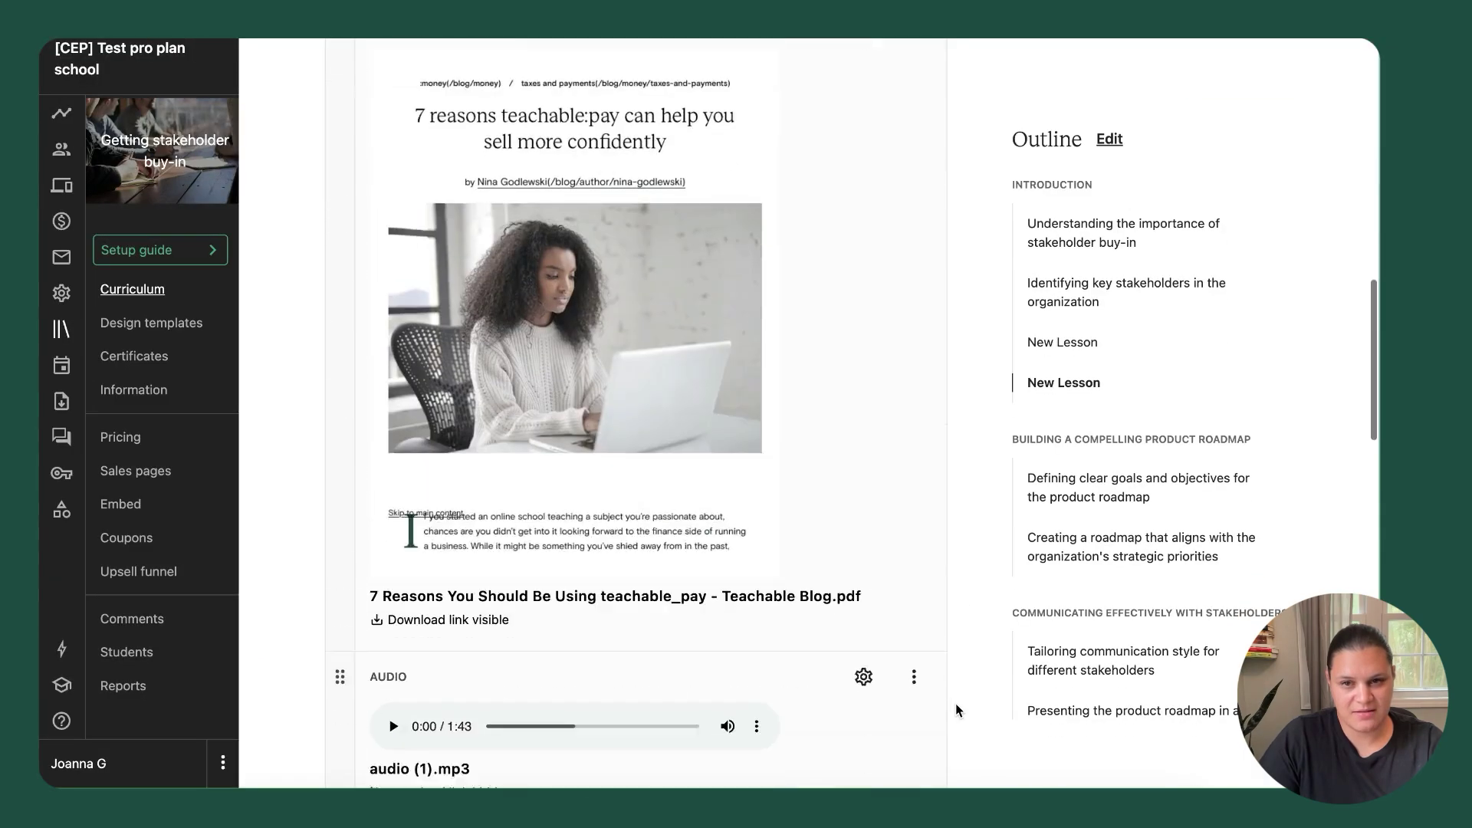
pyautogui.click(653, 512)
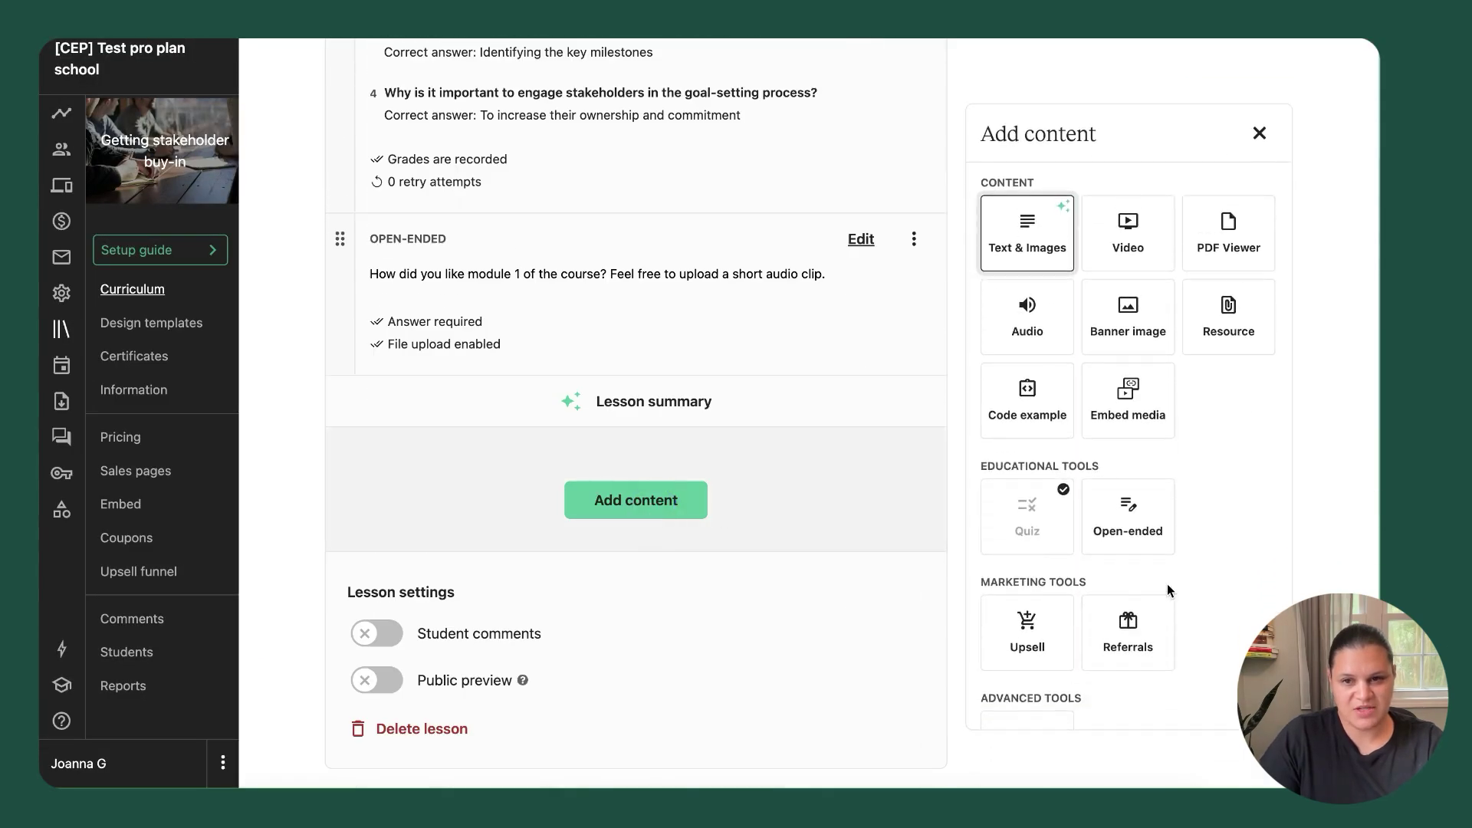
pyautogui.scroll(-3, 1166, 583)
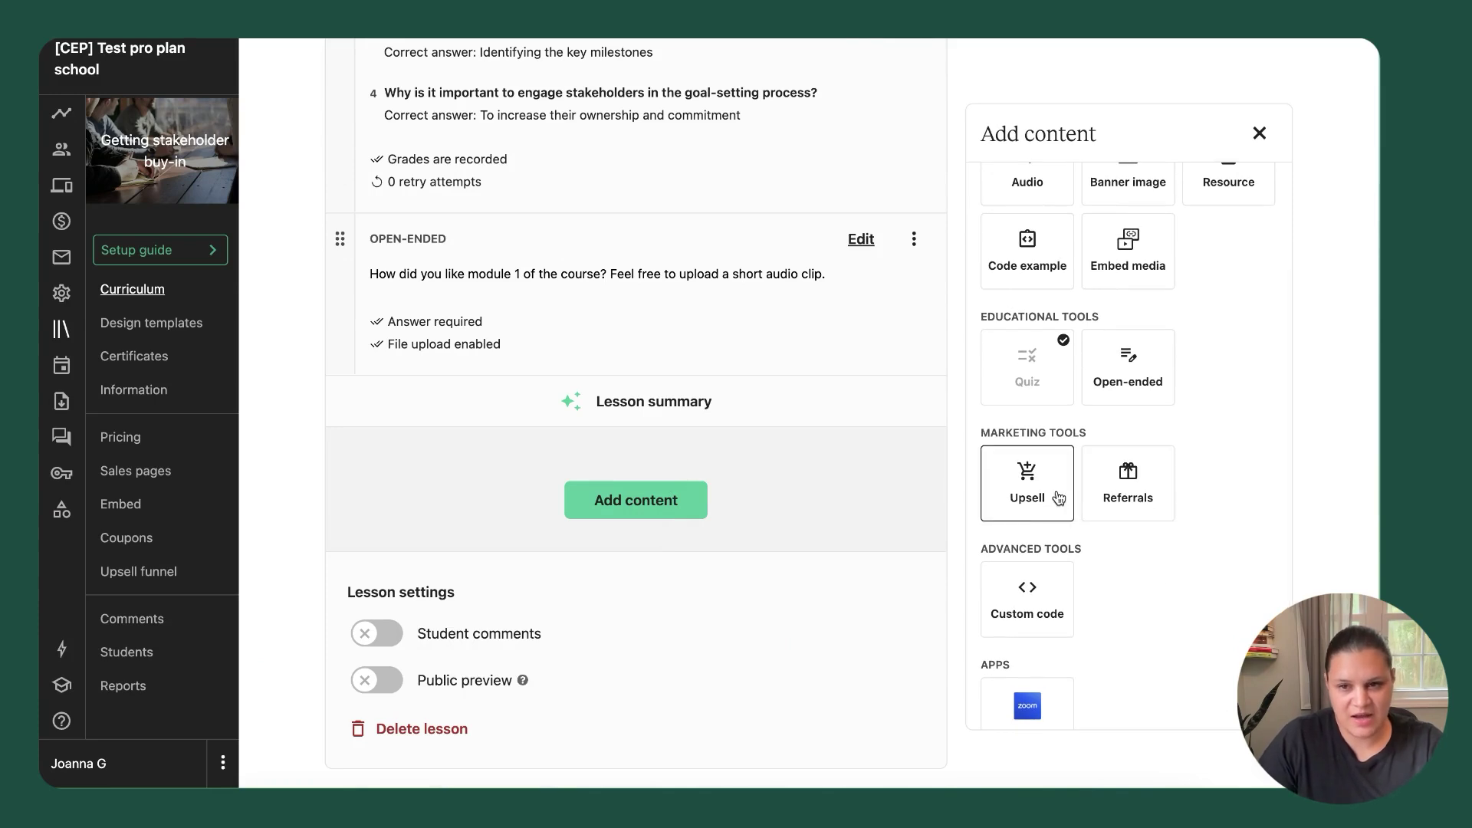
pyautogui.click(994, 505)
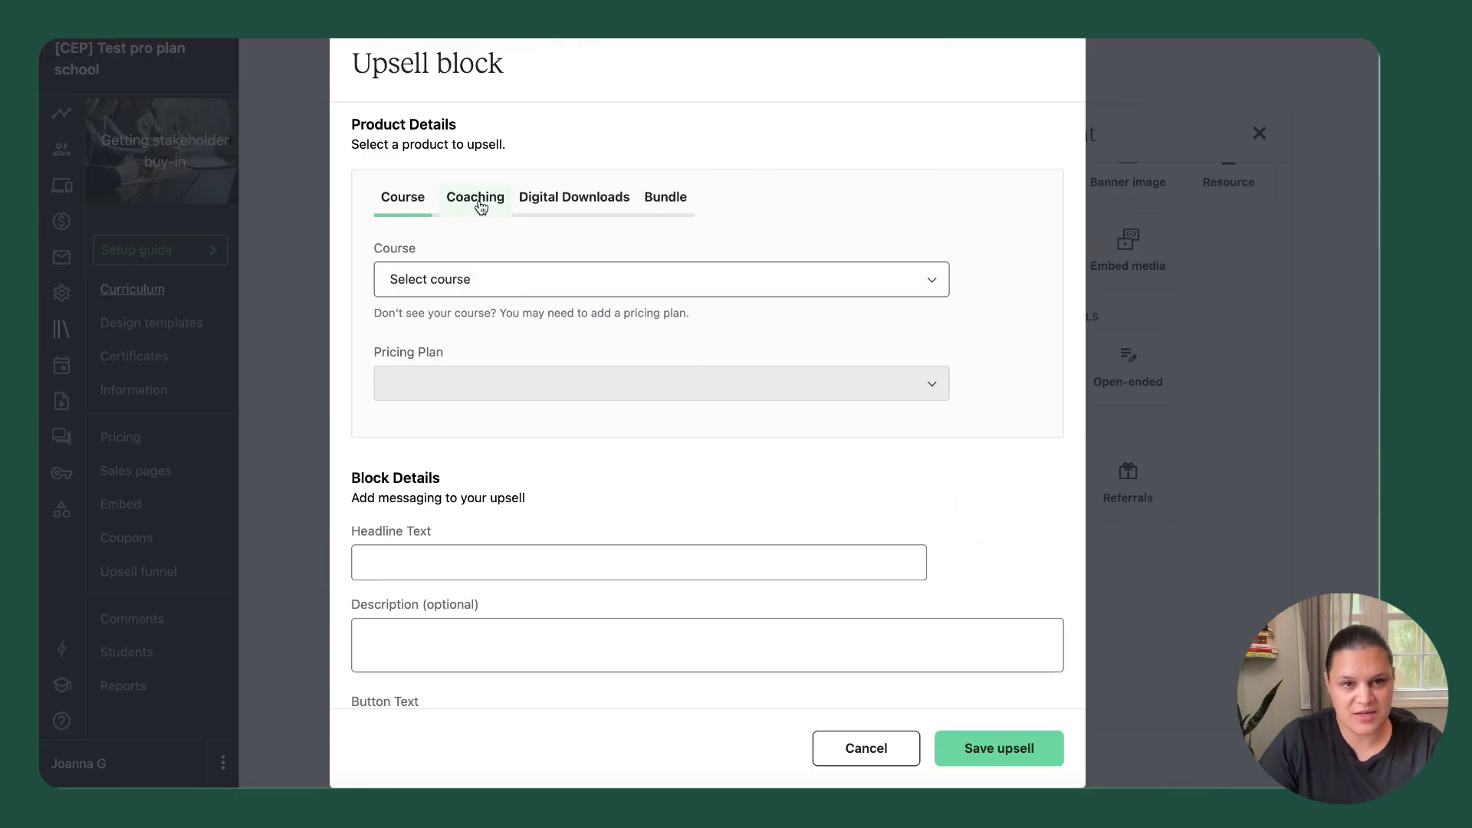
pyautogui.click(534, 198)
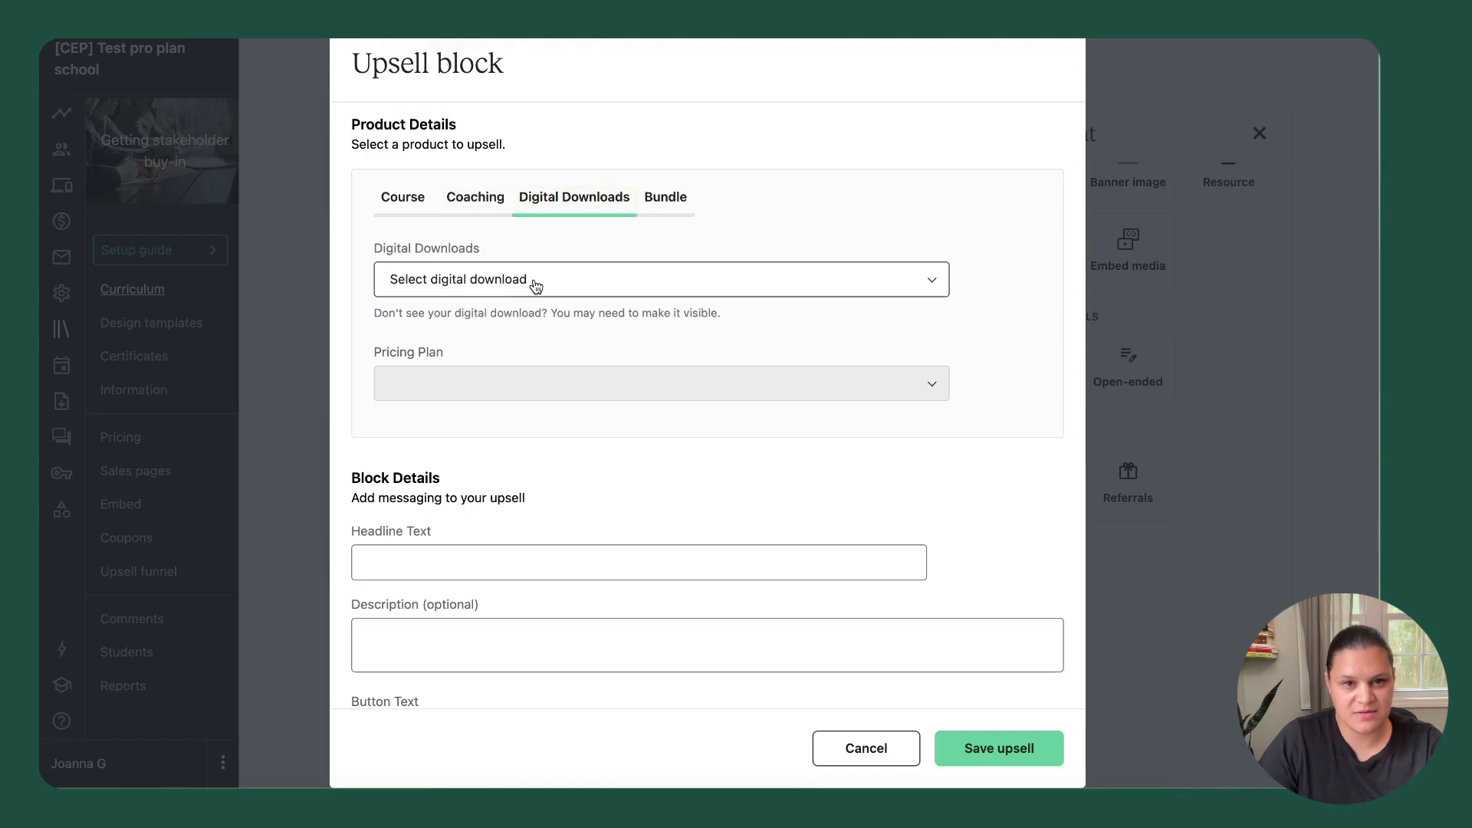
pyautogui.click(537, 289)
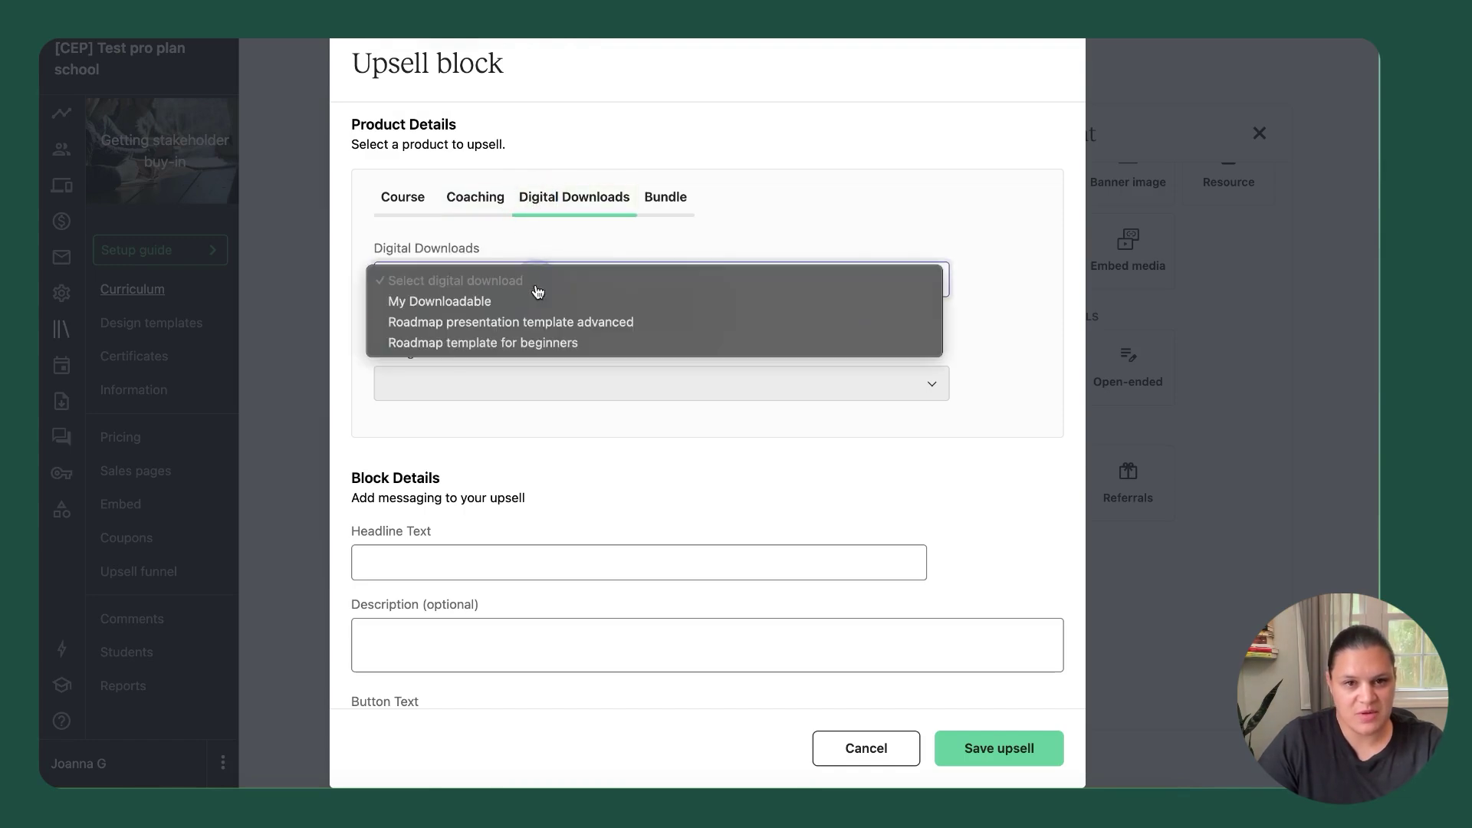
pyautogui.click(578, 322)
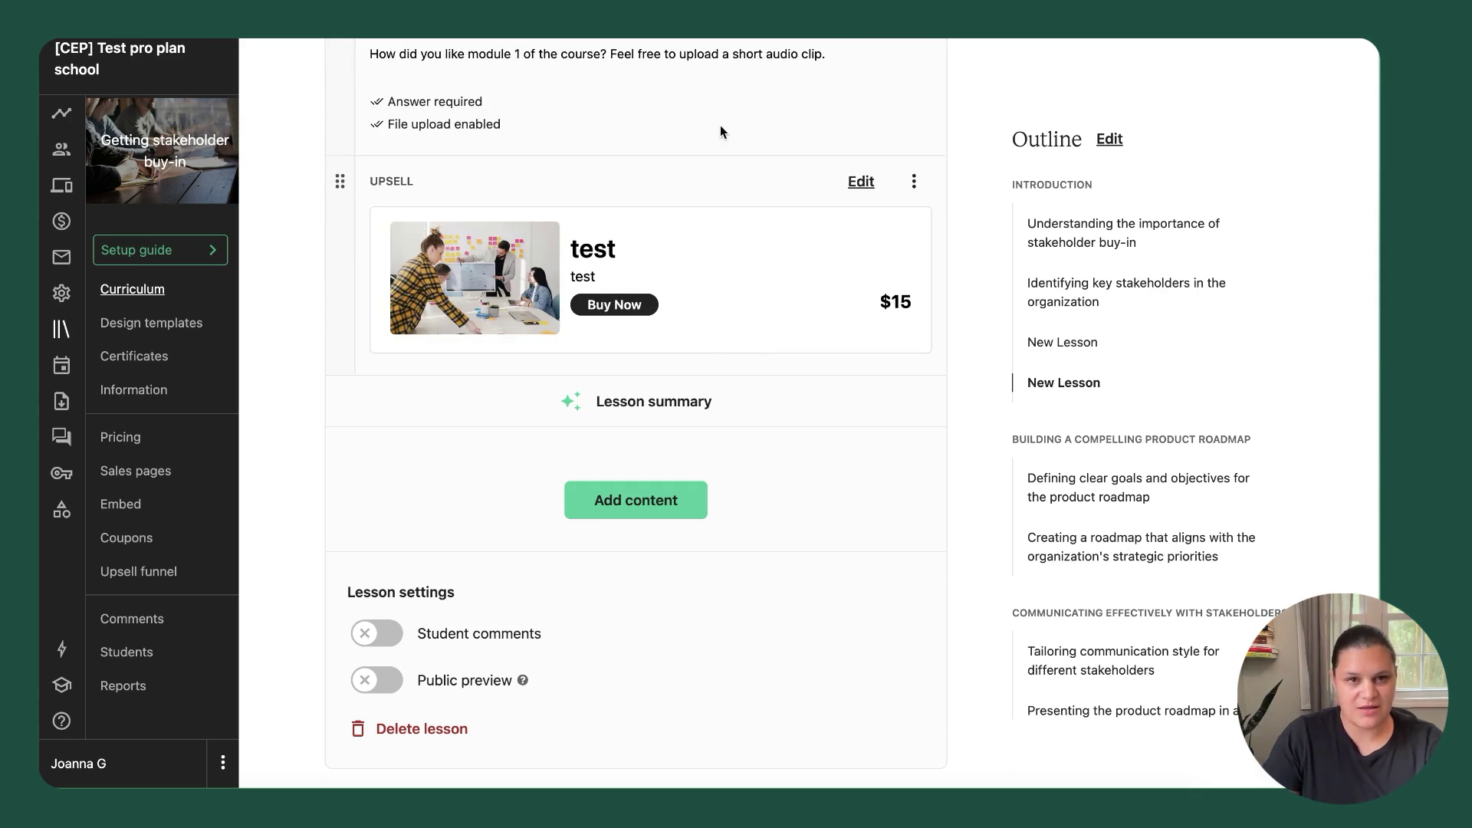
pyautogui.click(684, 511)
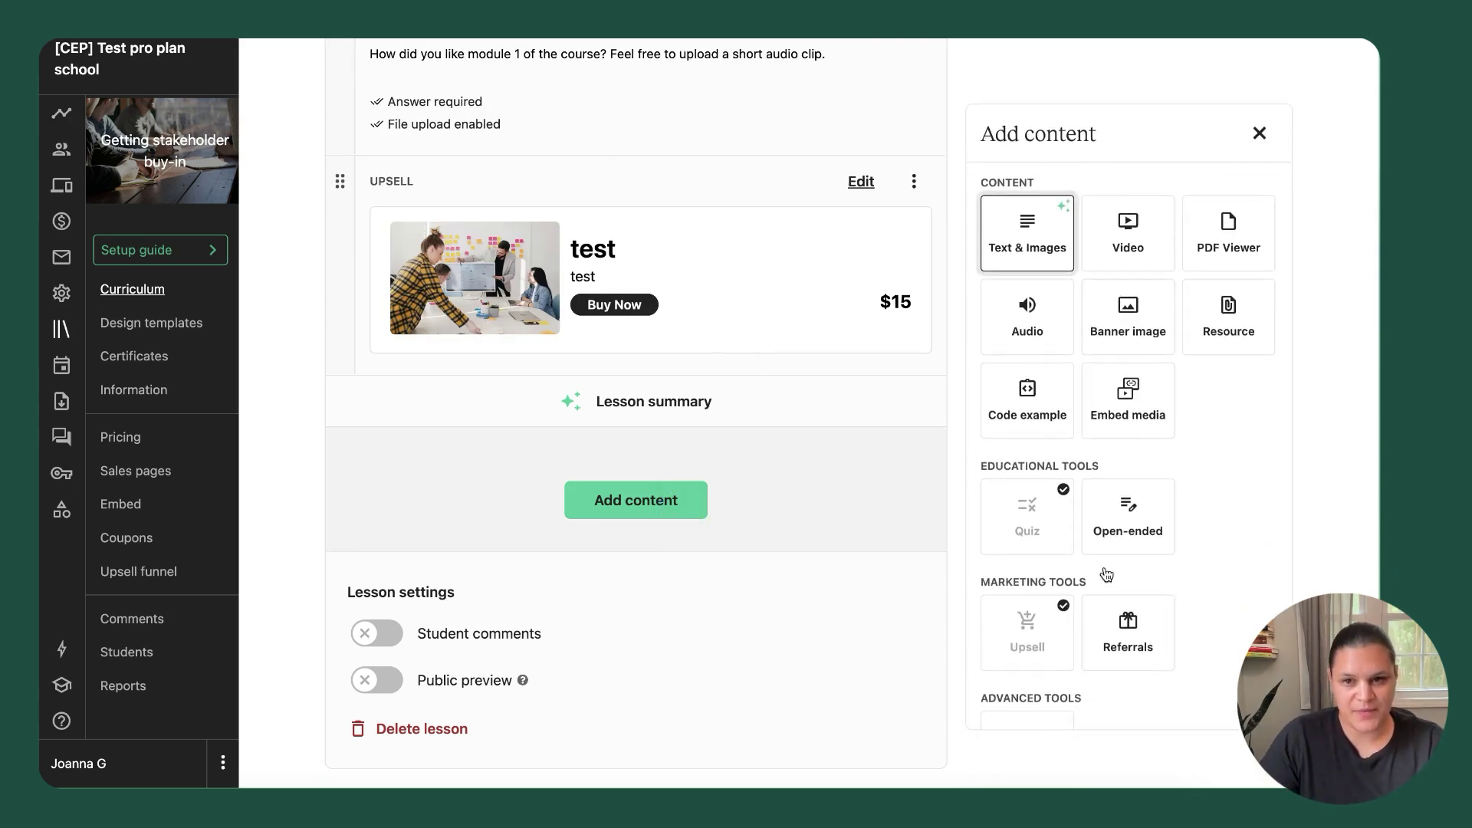
pyautogui.scroll(-1, 1126, 590)
pyautogui.click(1131, 582)
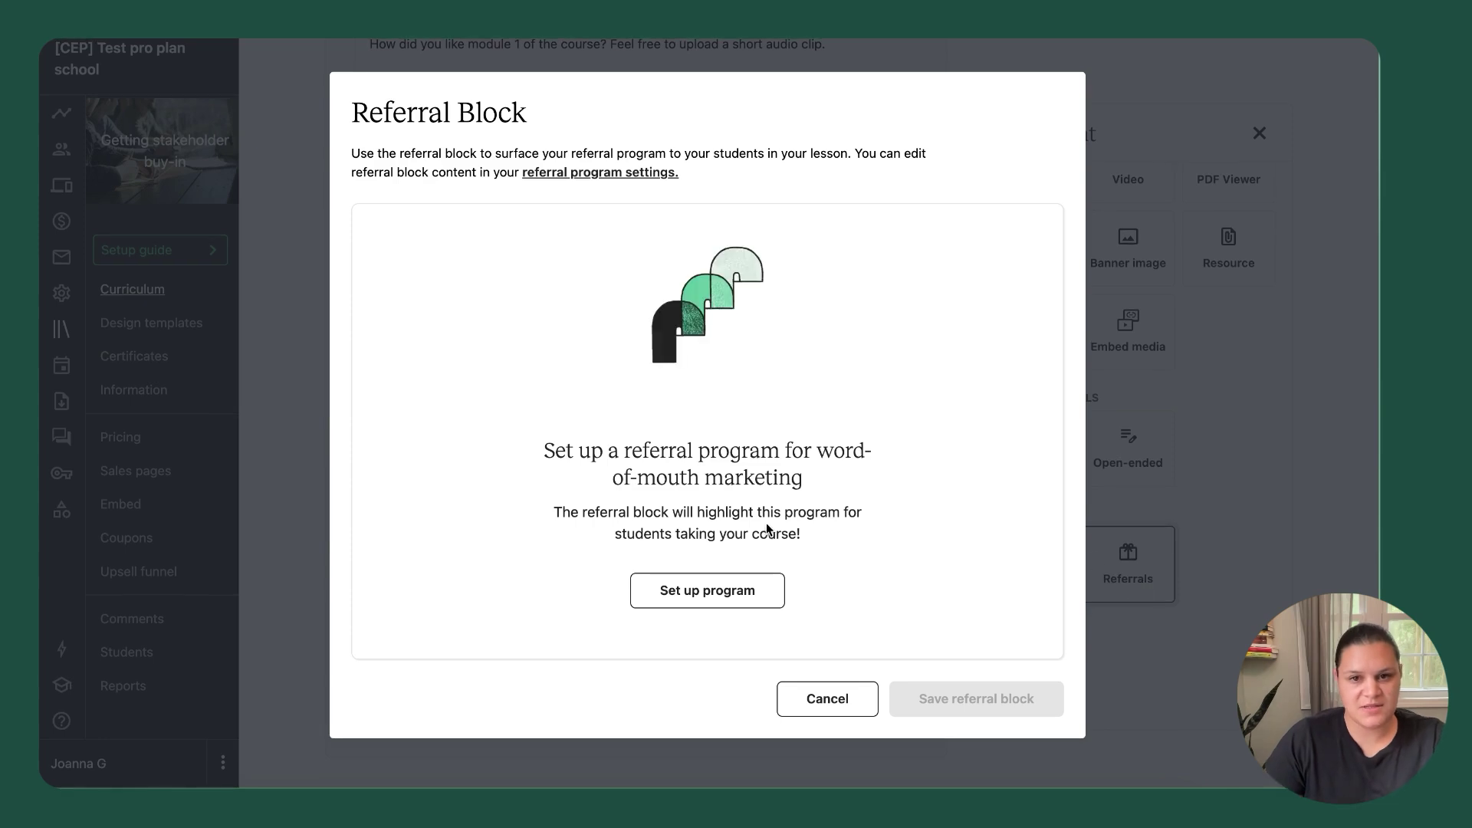
pyautogui.click(721, 592)
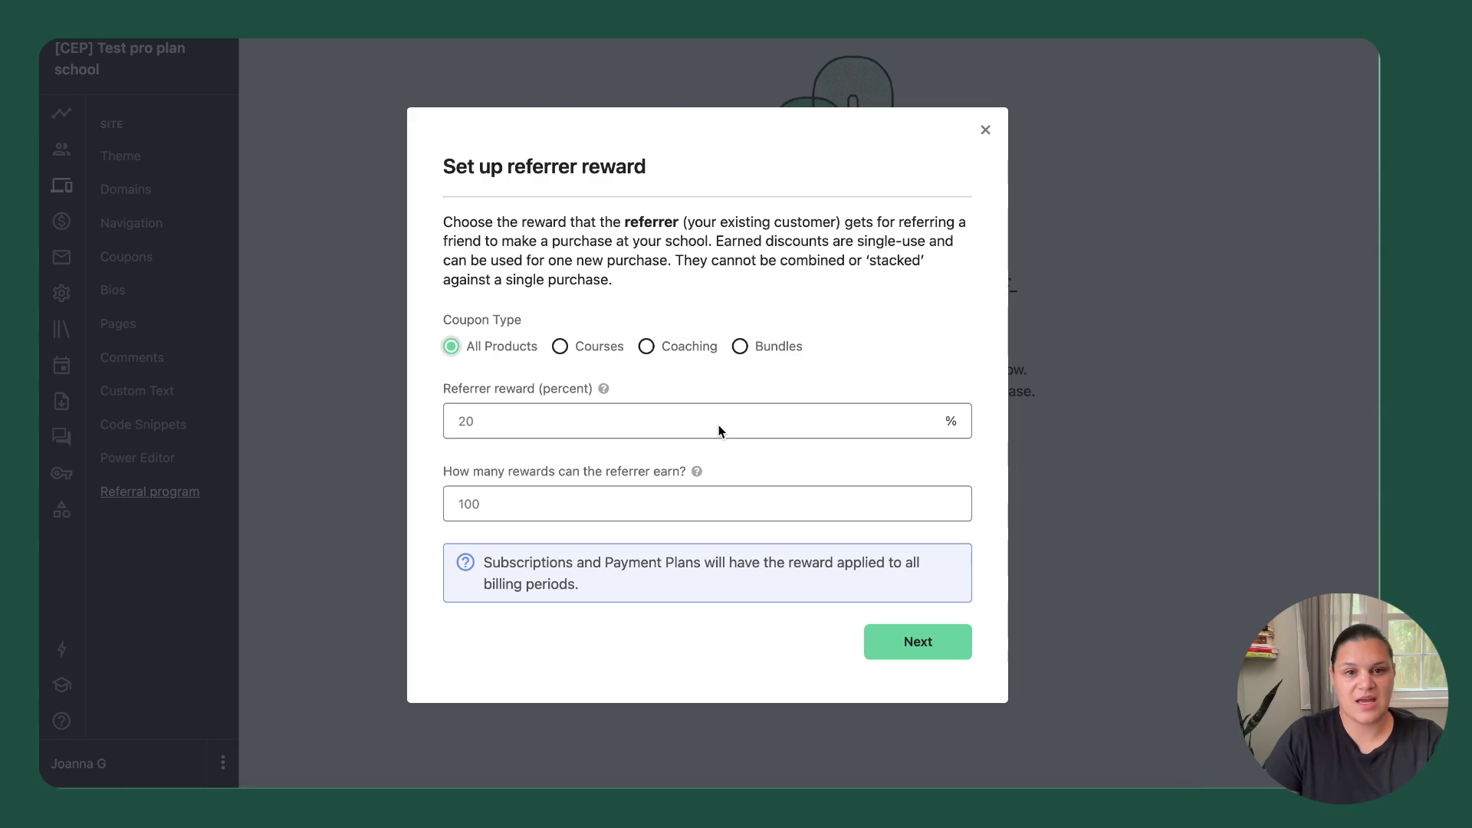
pyautogui.click(742, 424)
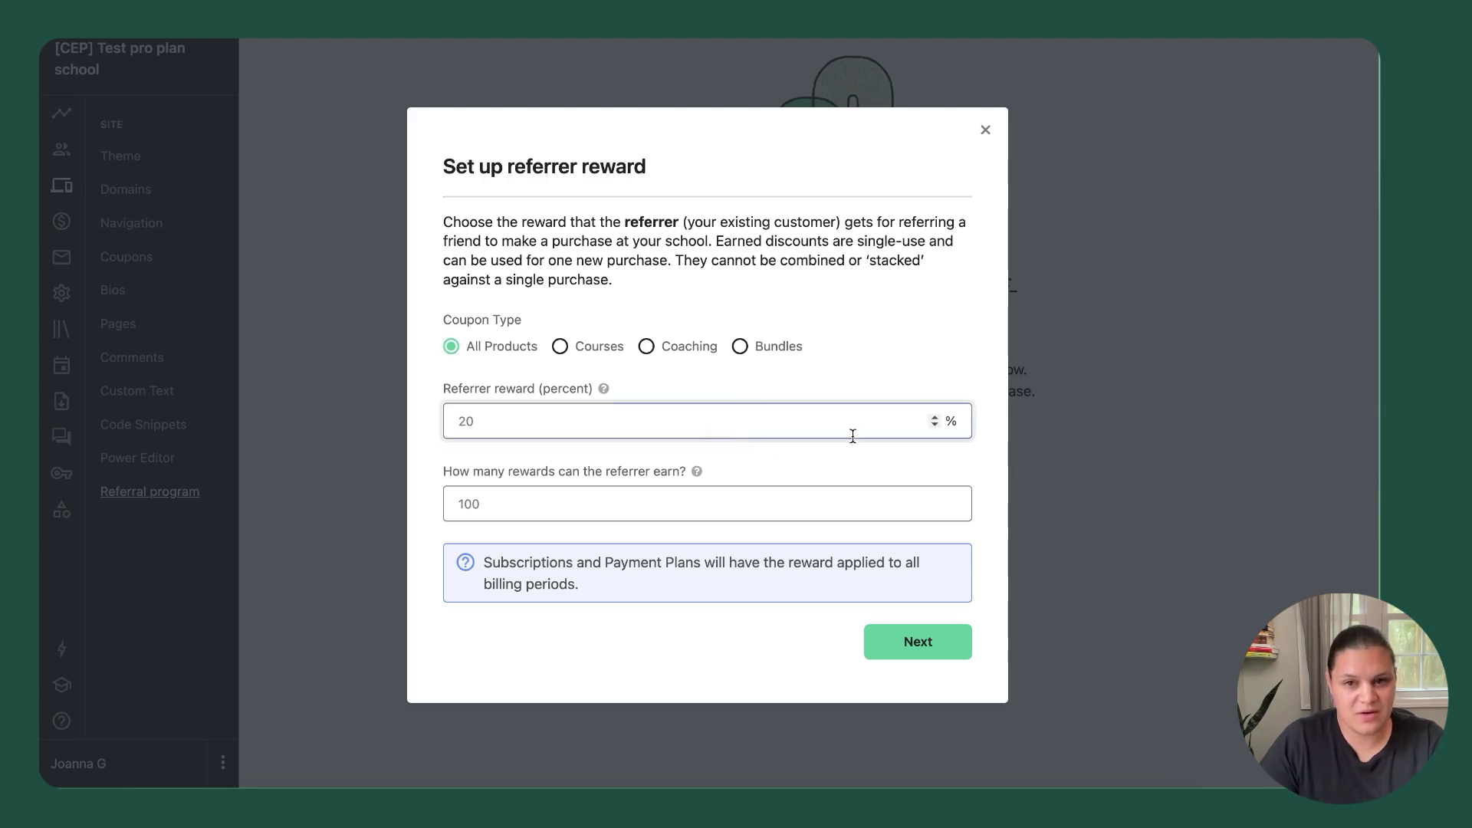
pyautogui.click(918, 642)
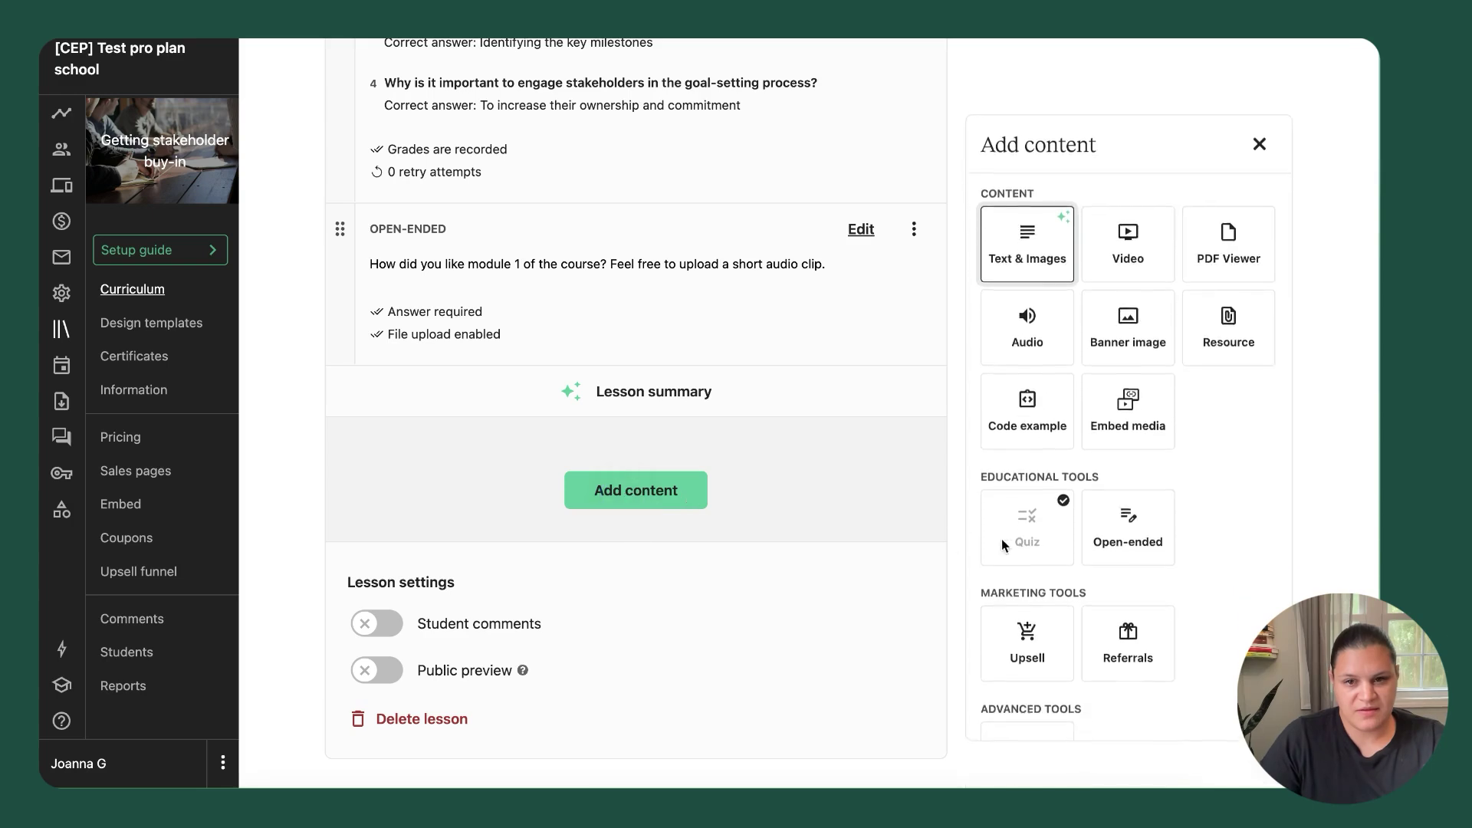
pyautogui.scroll(-2, 1019, 537)
pyautogui.scroll(-3, 1041, 546)
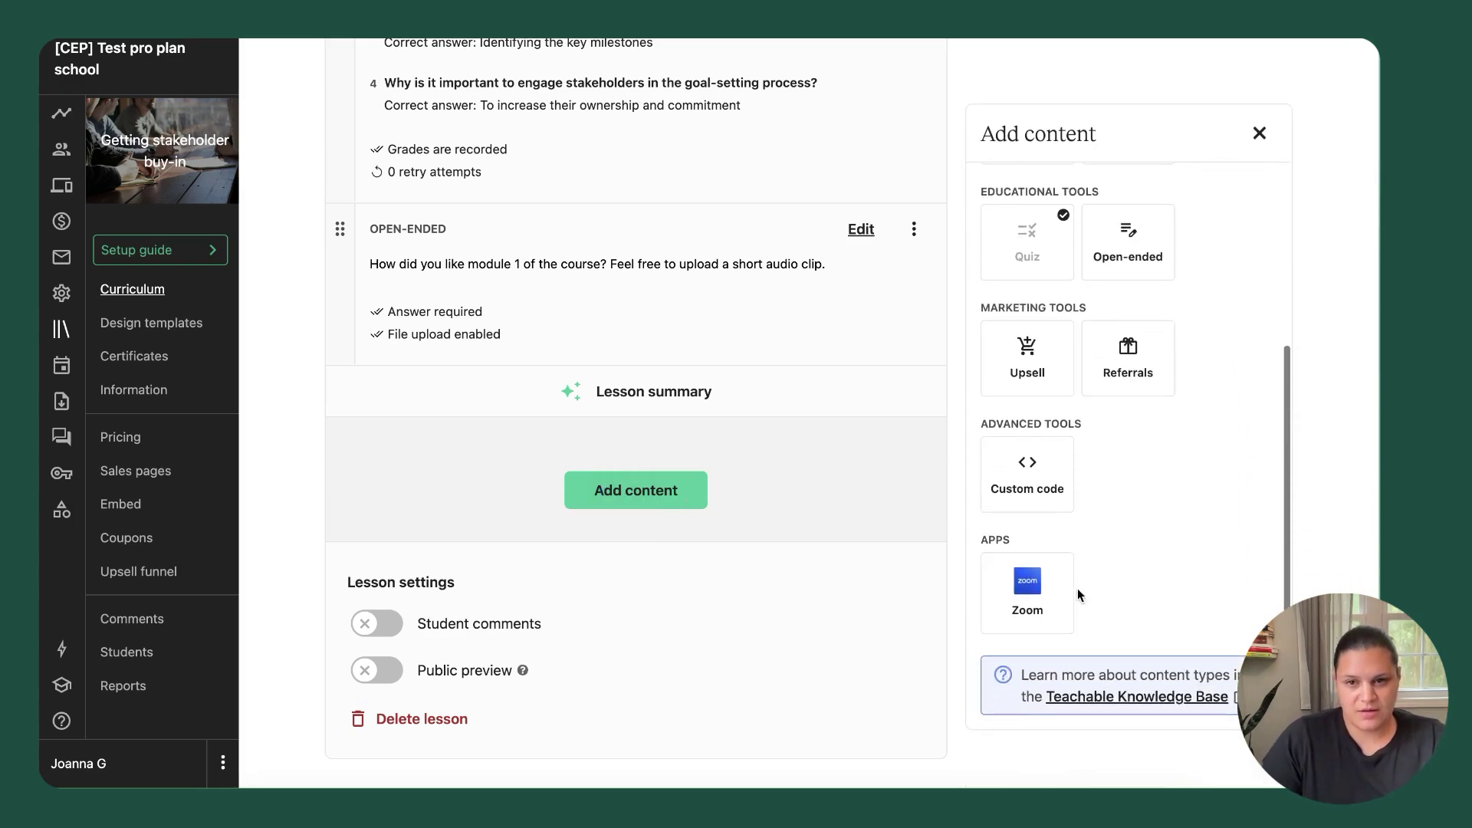
pyautogui.click(1047, 492)
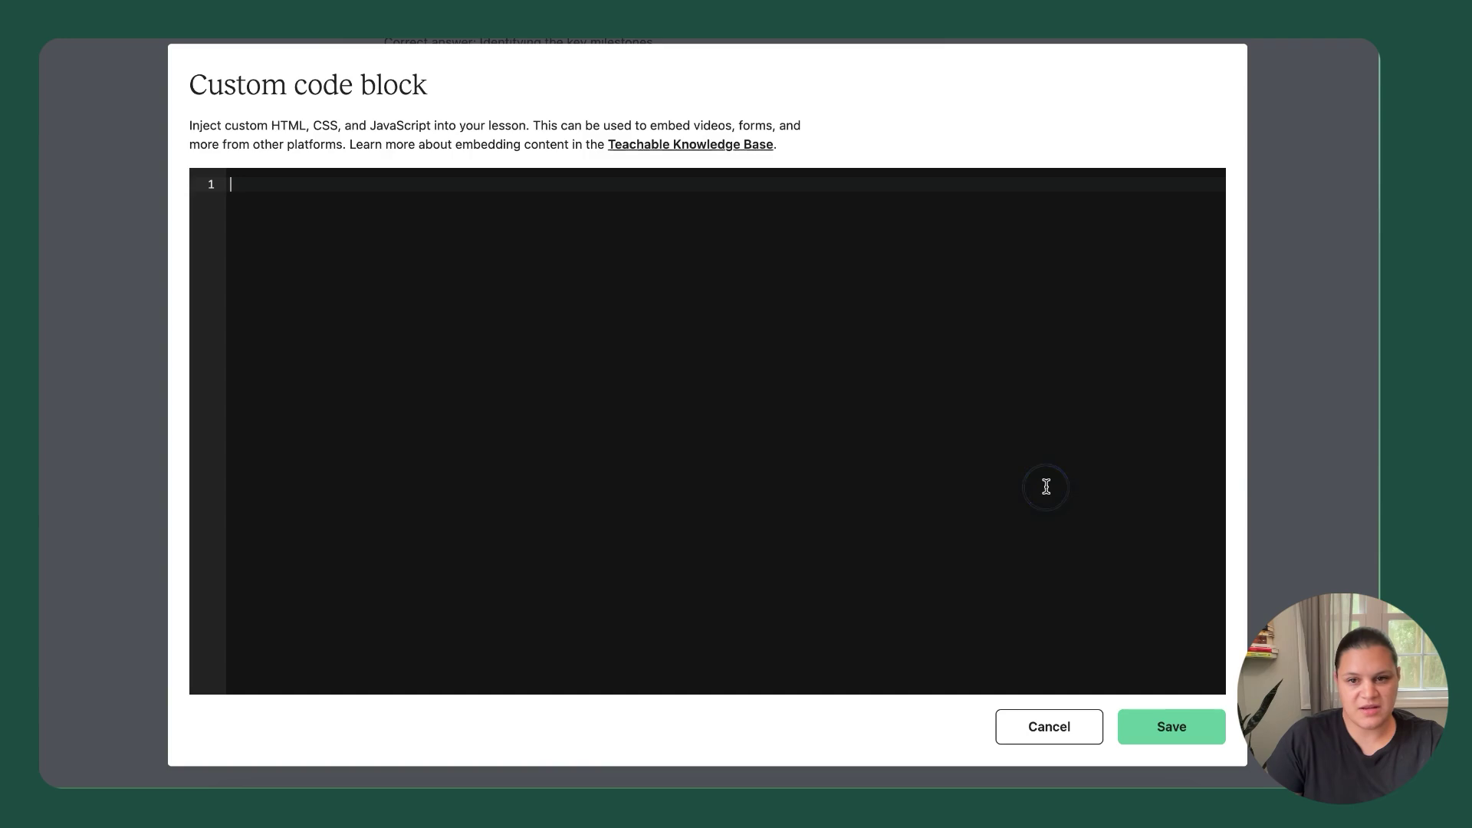
pyautogui.click(1077, 729)
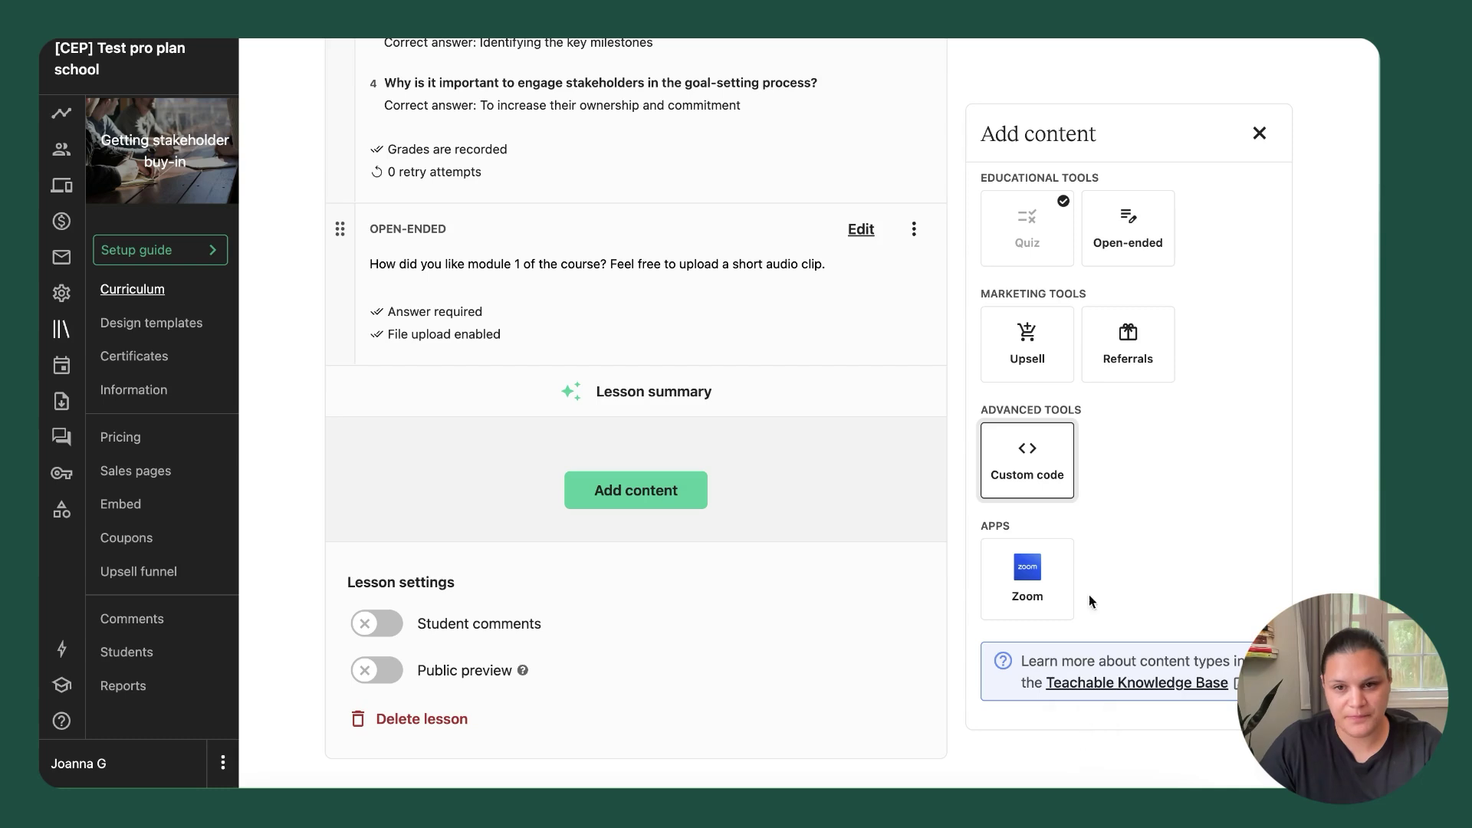
pyautogui.click(1028, 567)
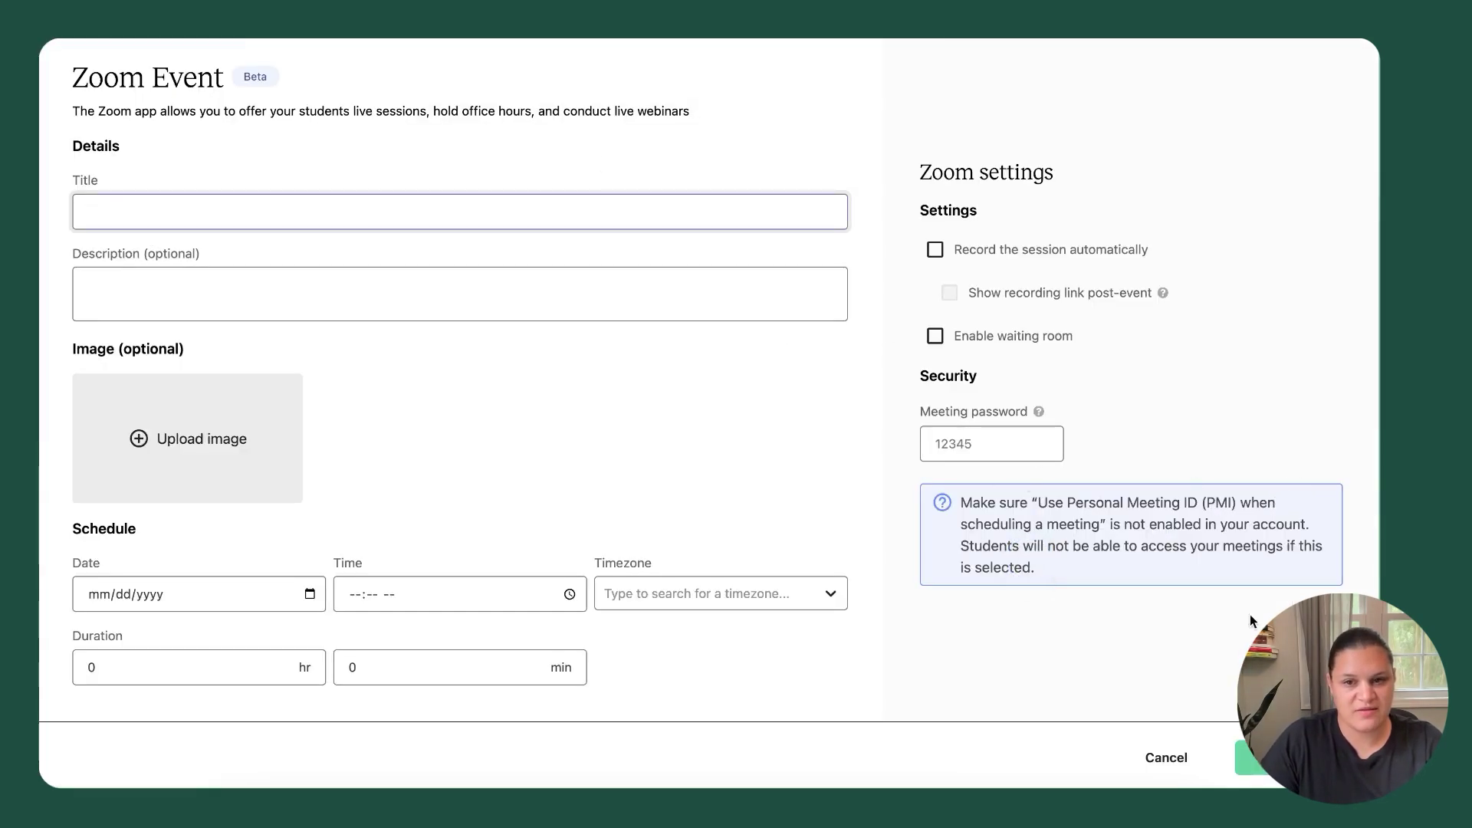
pyautogui.click(1178, 768)
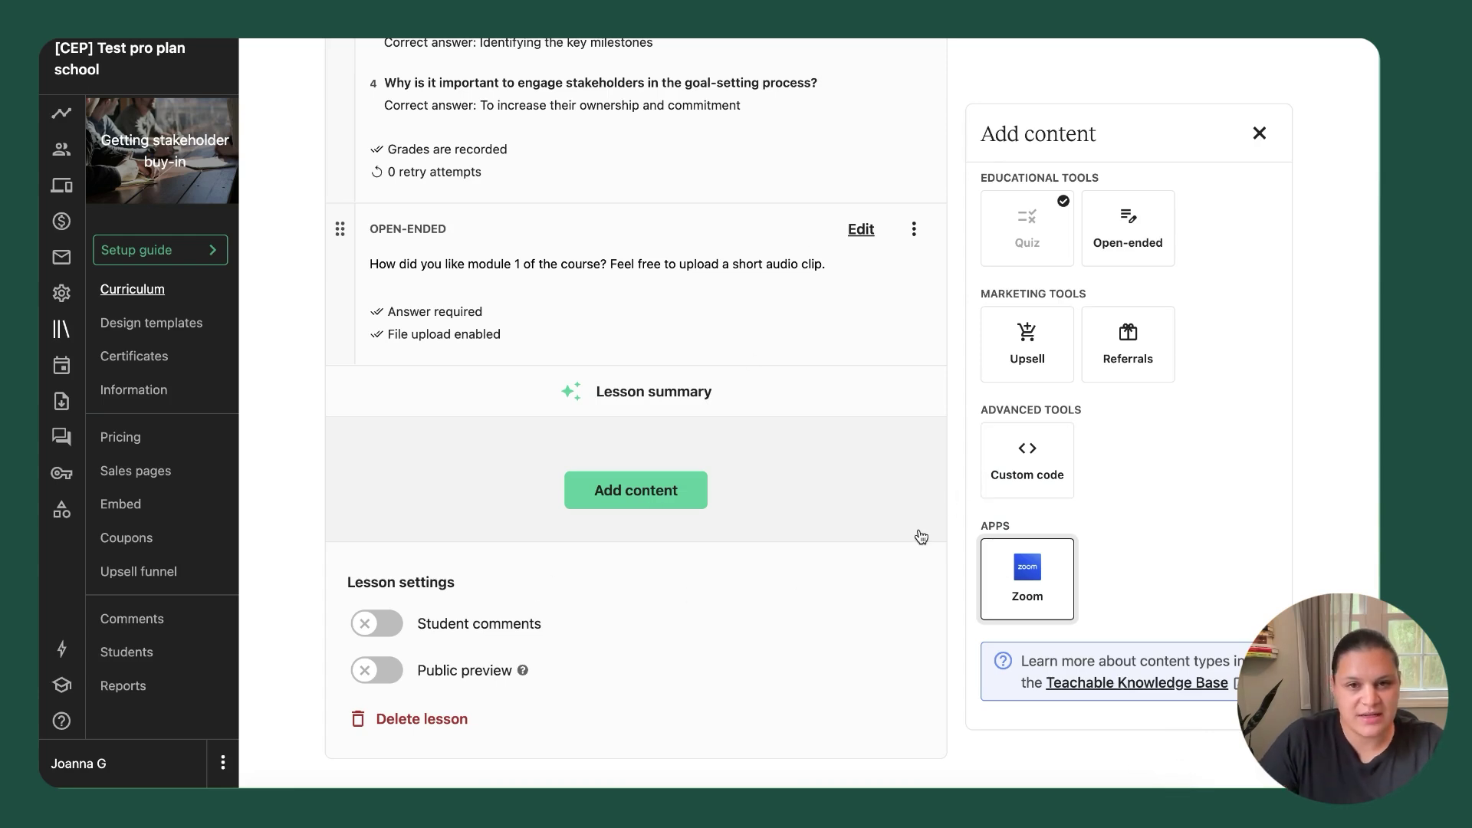
# Enable Student comments, and switch Public preview on and then back off
pyautogui.click(393, 631)
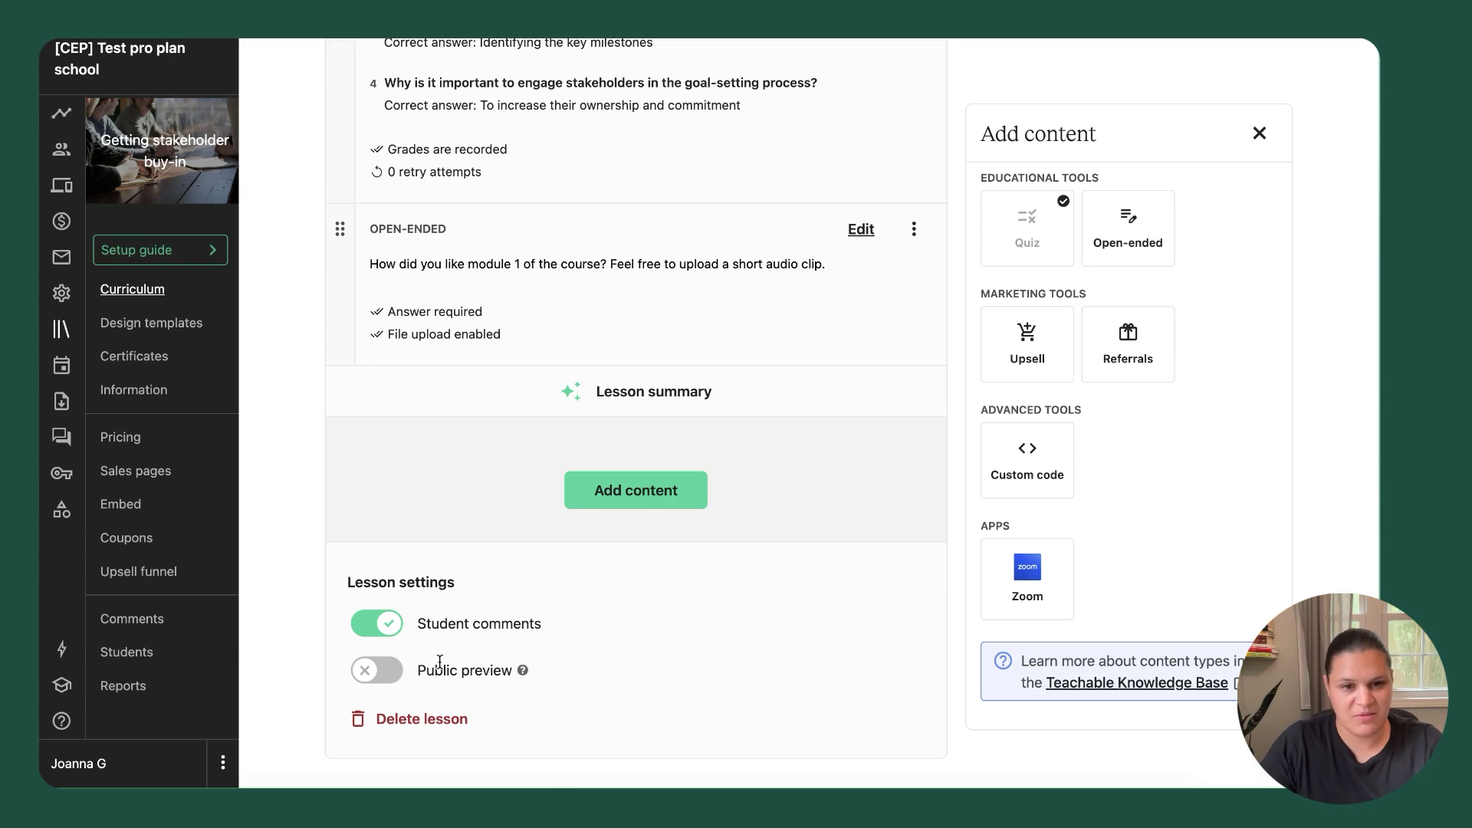
pyautogui.moveTo(524, 672)
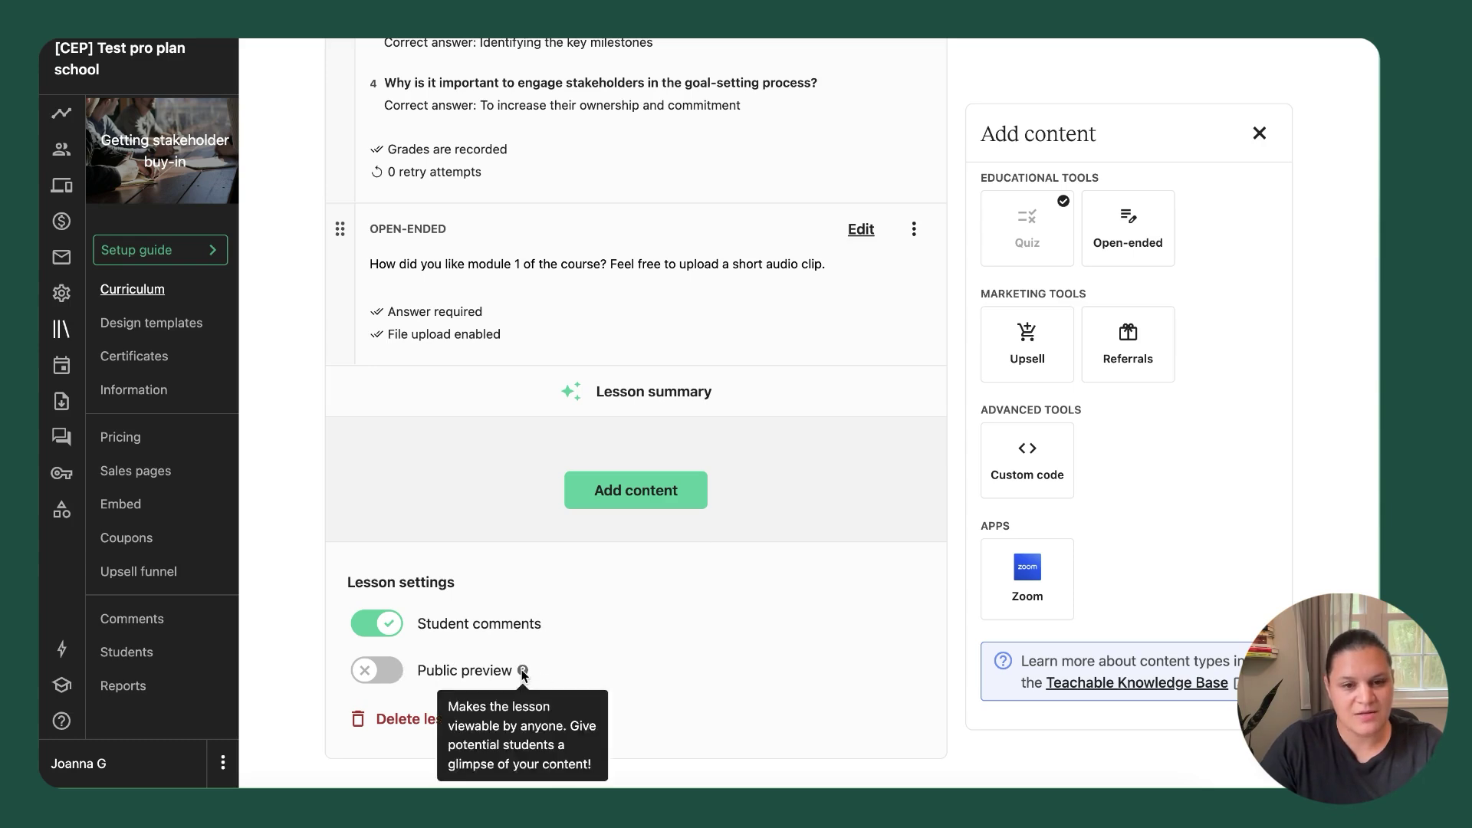
pyautogui.click(392, 673)
pyautogui.click(381, 672)
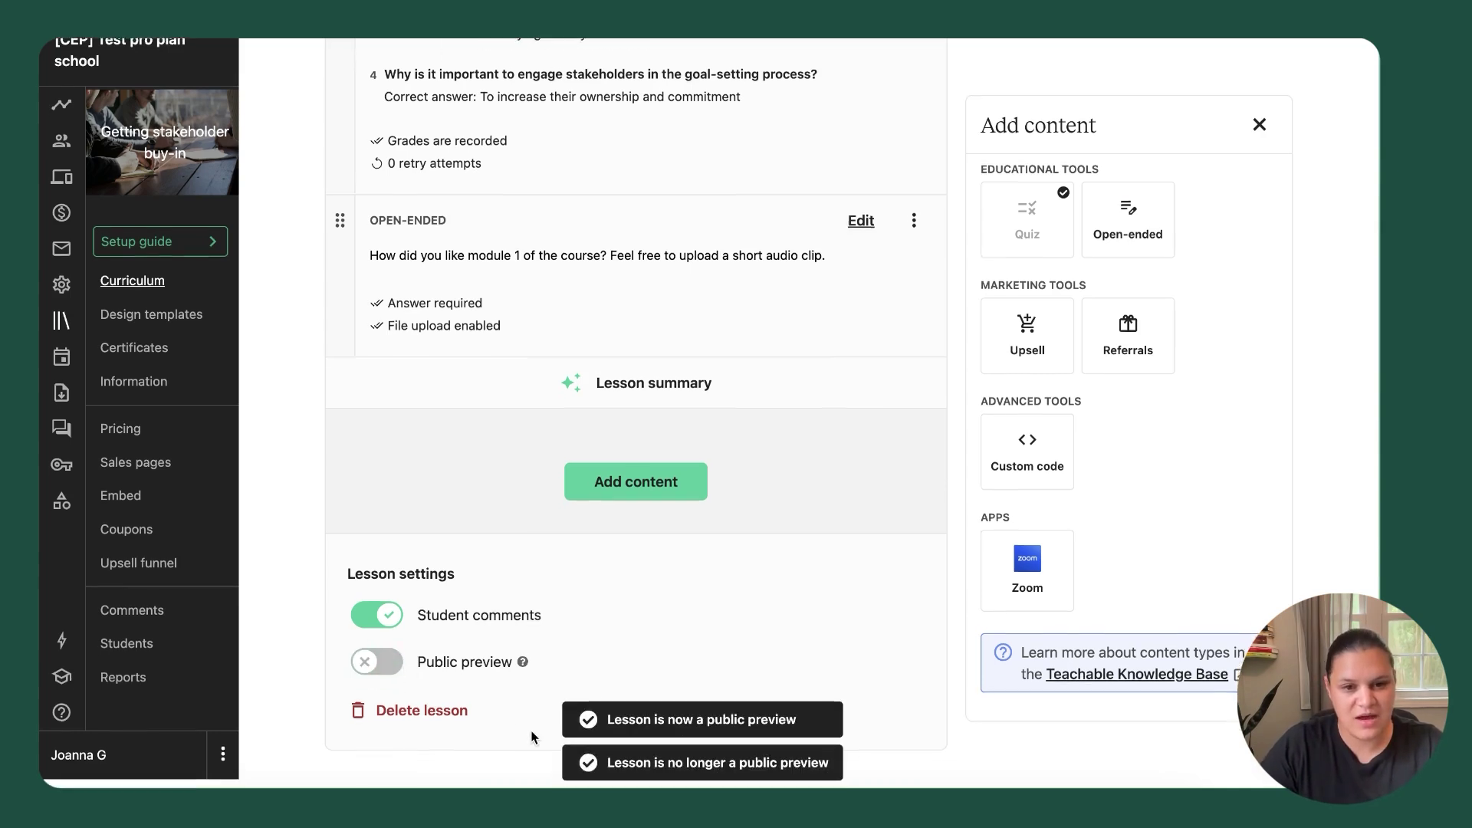
pyautogui.scroll(15, 808, 613)
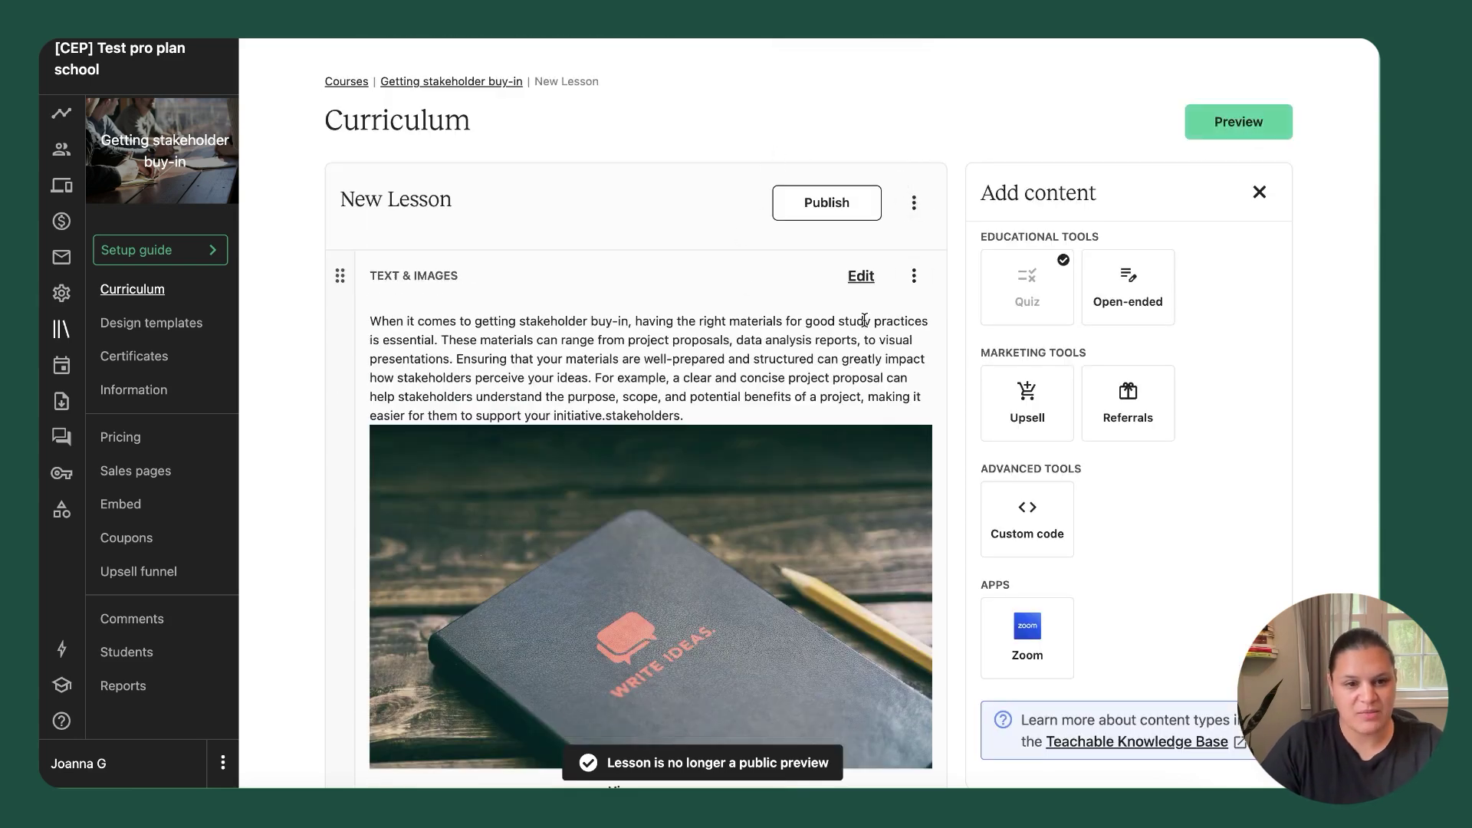
# Publish the lesson, preview it, and write 'Test' in the discussion comment box
pyautogui.click(829, 202)
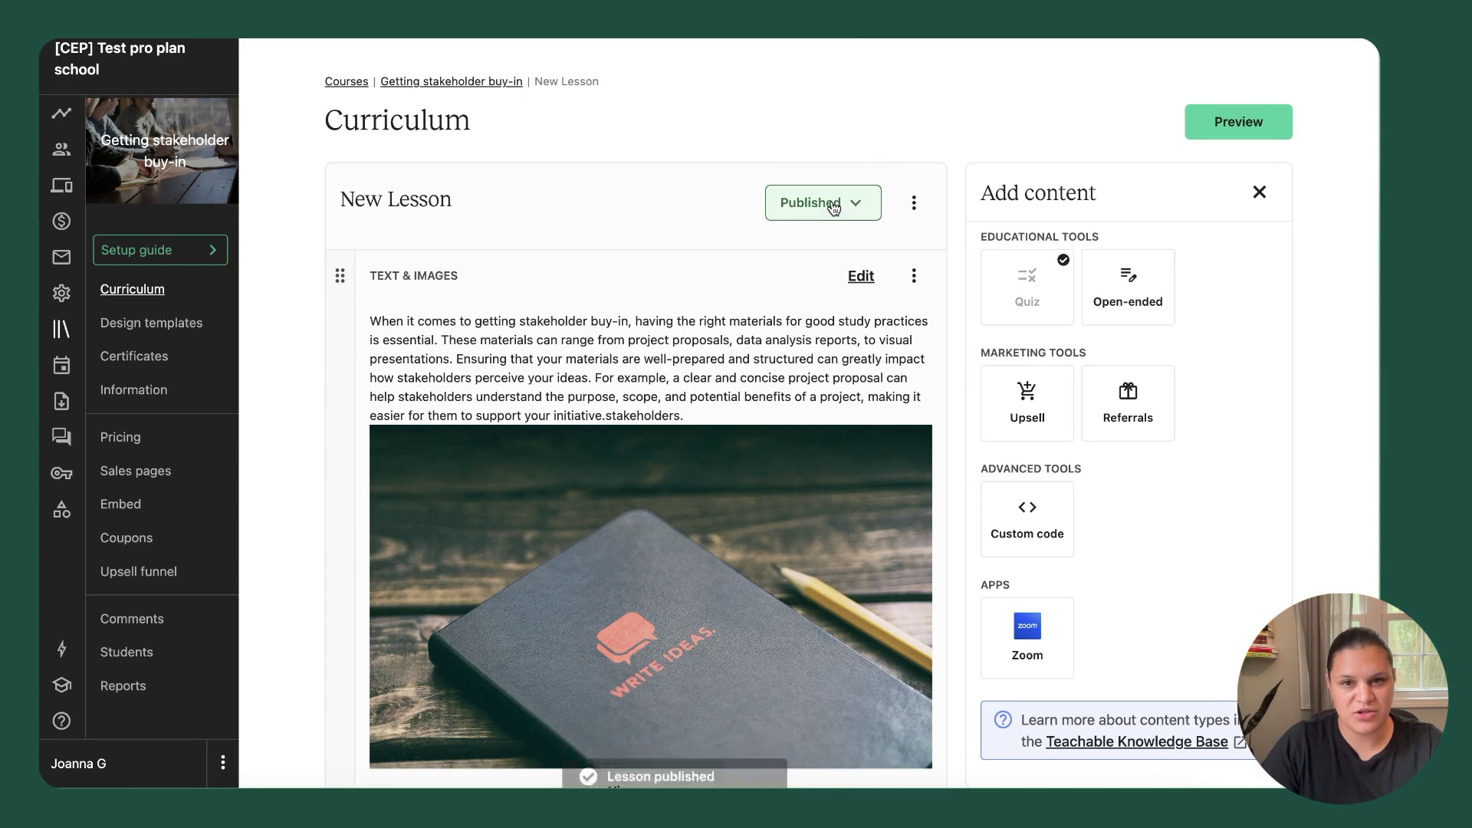
pyautogui.click(1232, 120)
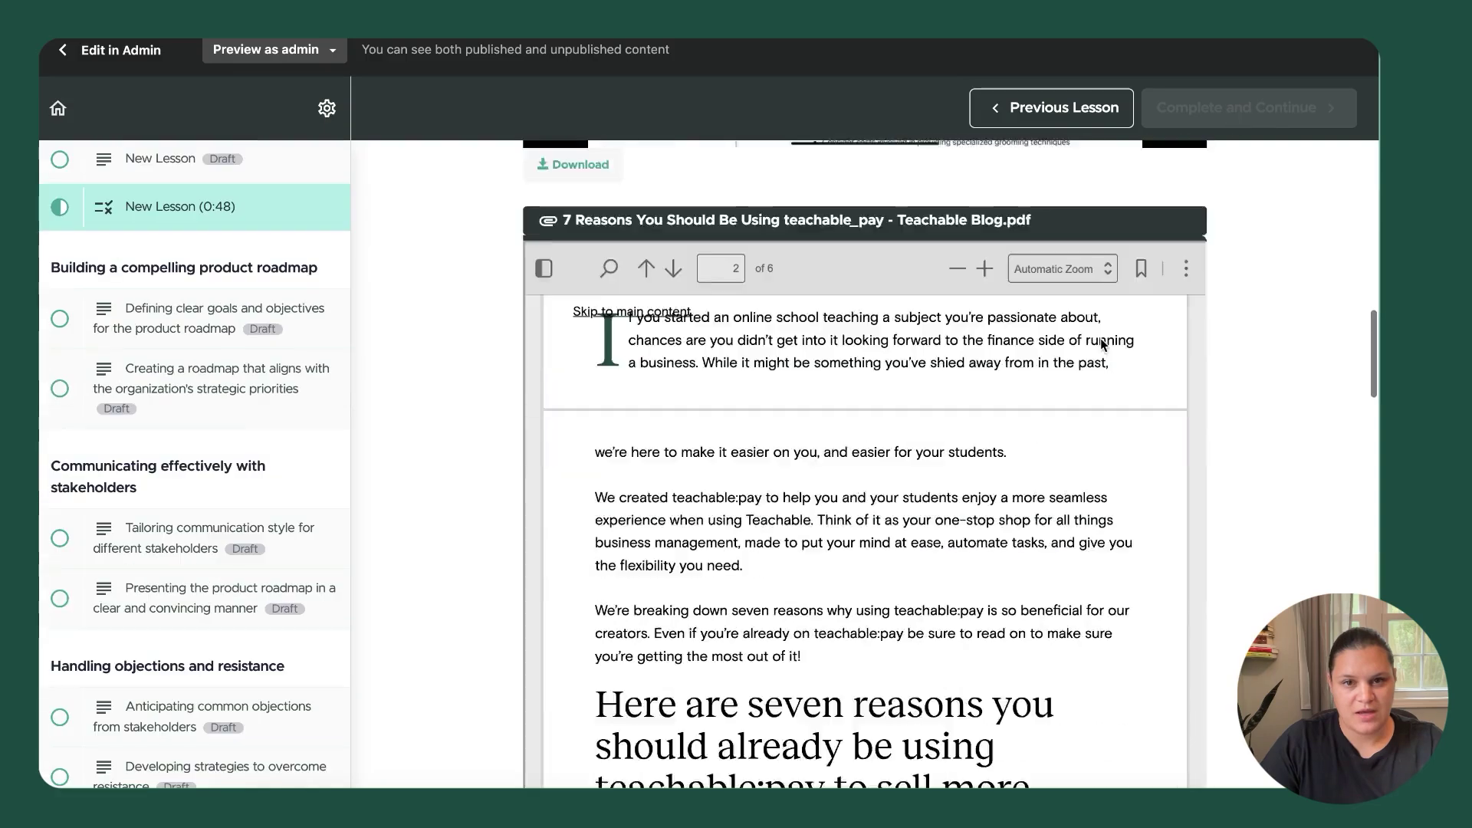
pyautogui.scroll(-10, 1101, 341)
pyautogui.scroll(-15, 1211, 368)
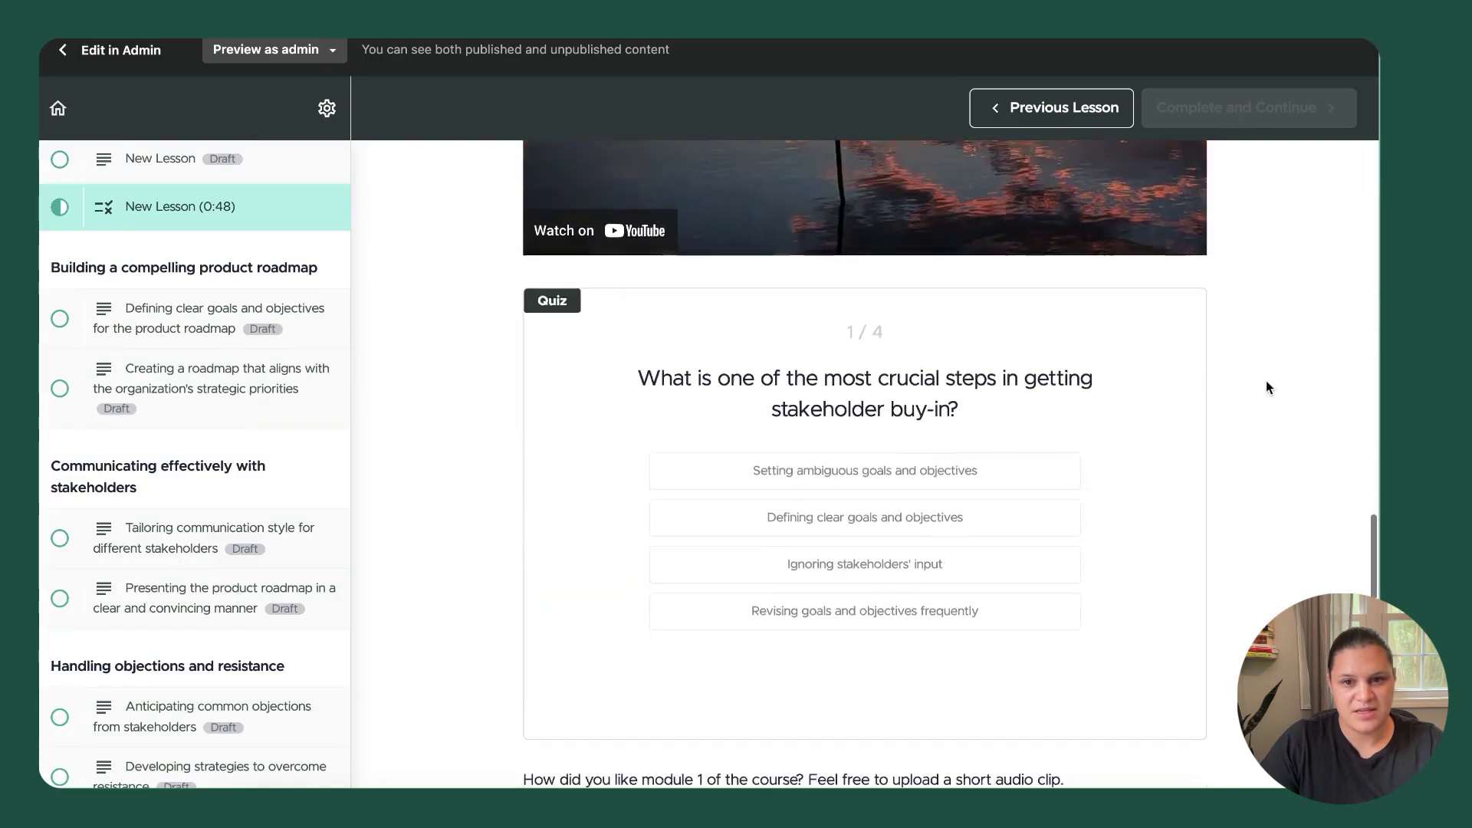
pyautogui.scroll(-5, 1265, 386)
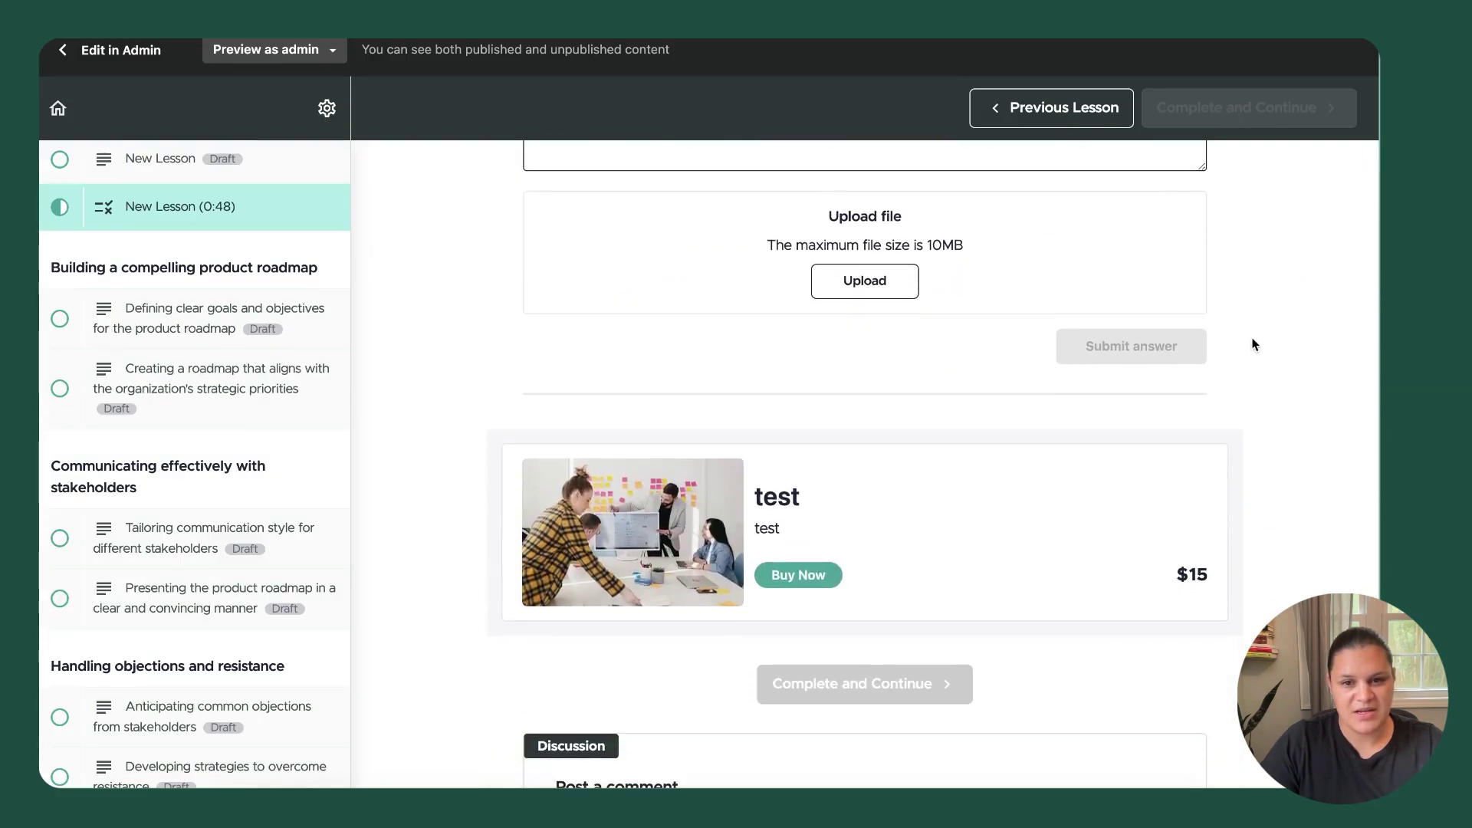
pyautogui.scroll(-5, 927, 451)
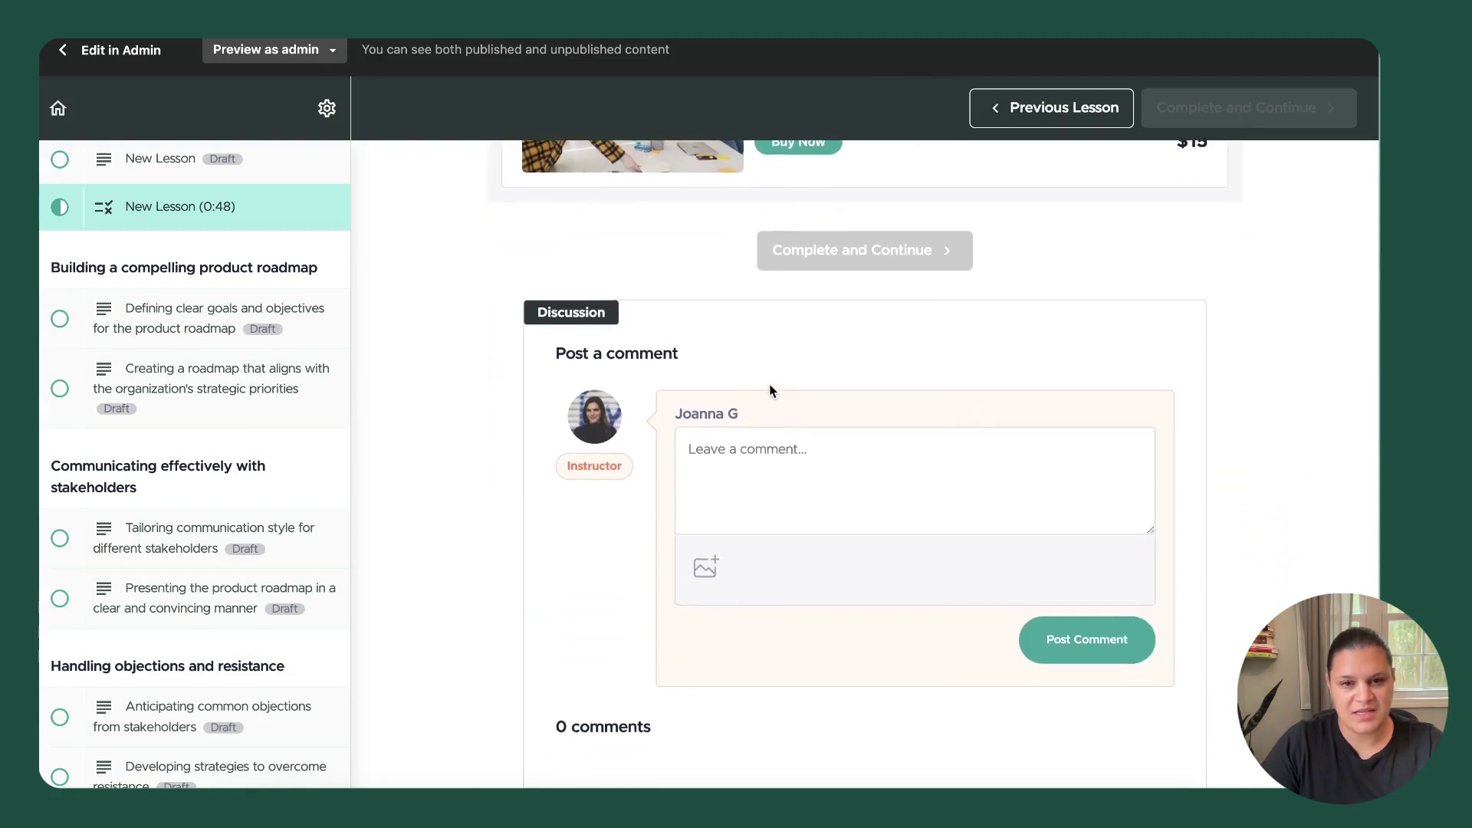
pyautogui.click(856, 455)
pyautogui.write('Test')
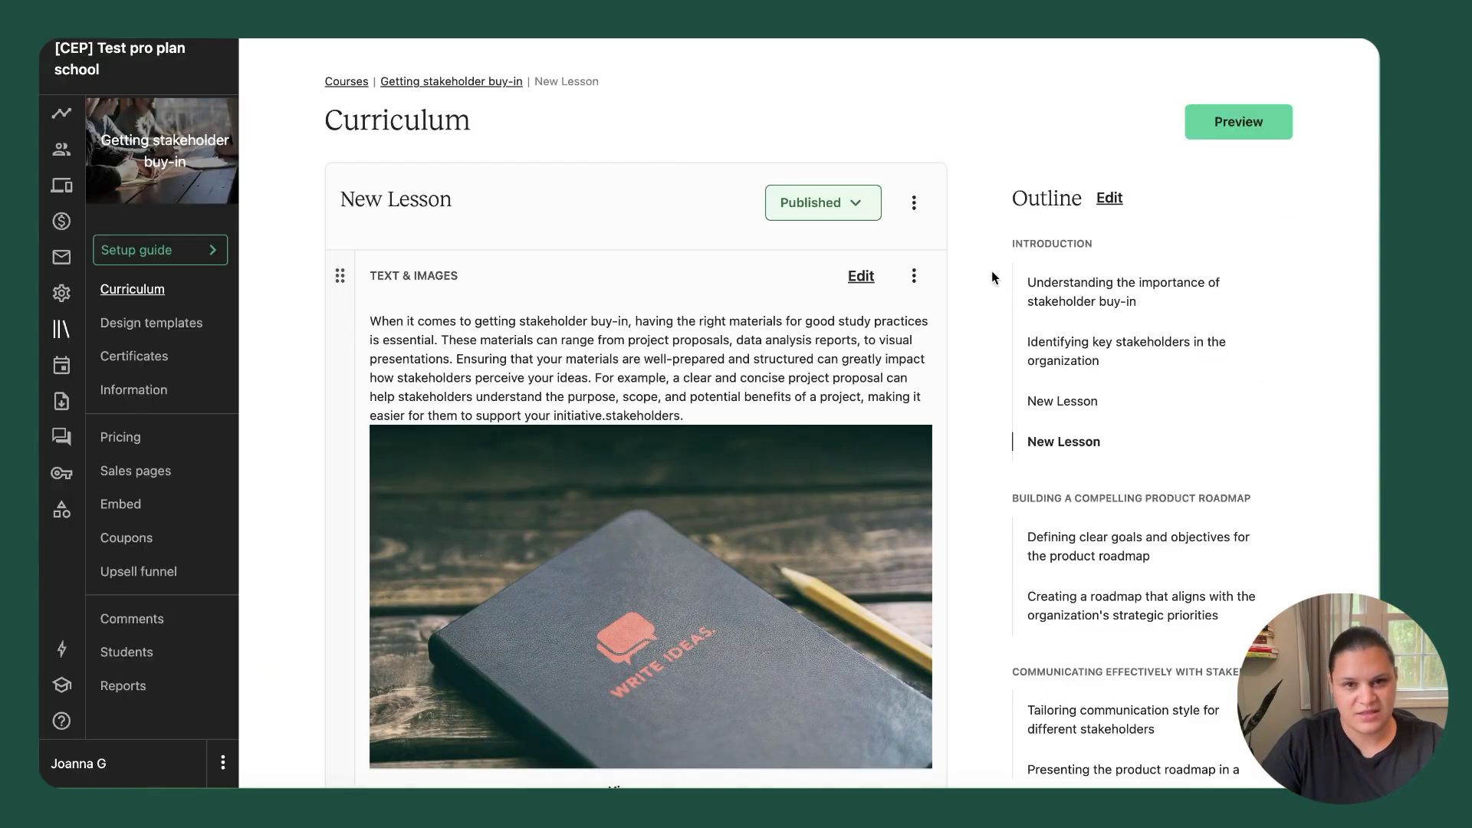
# Cancel the Delete lesson prompt and return to the course Curriculum overview
pyautogui.scroll(-10, 854, 351)
pyautogui.scroll(-10, 879, 370)
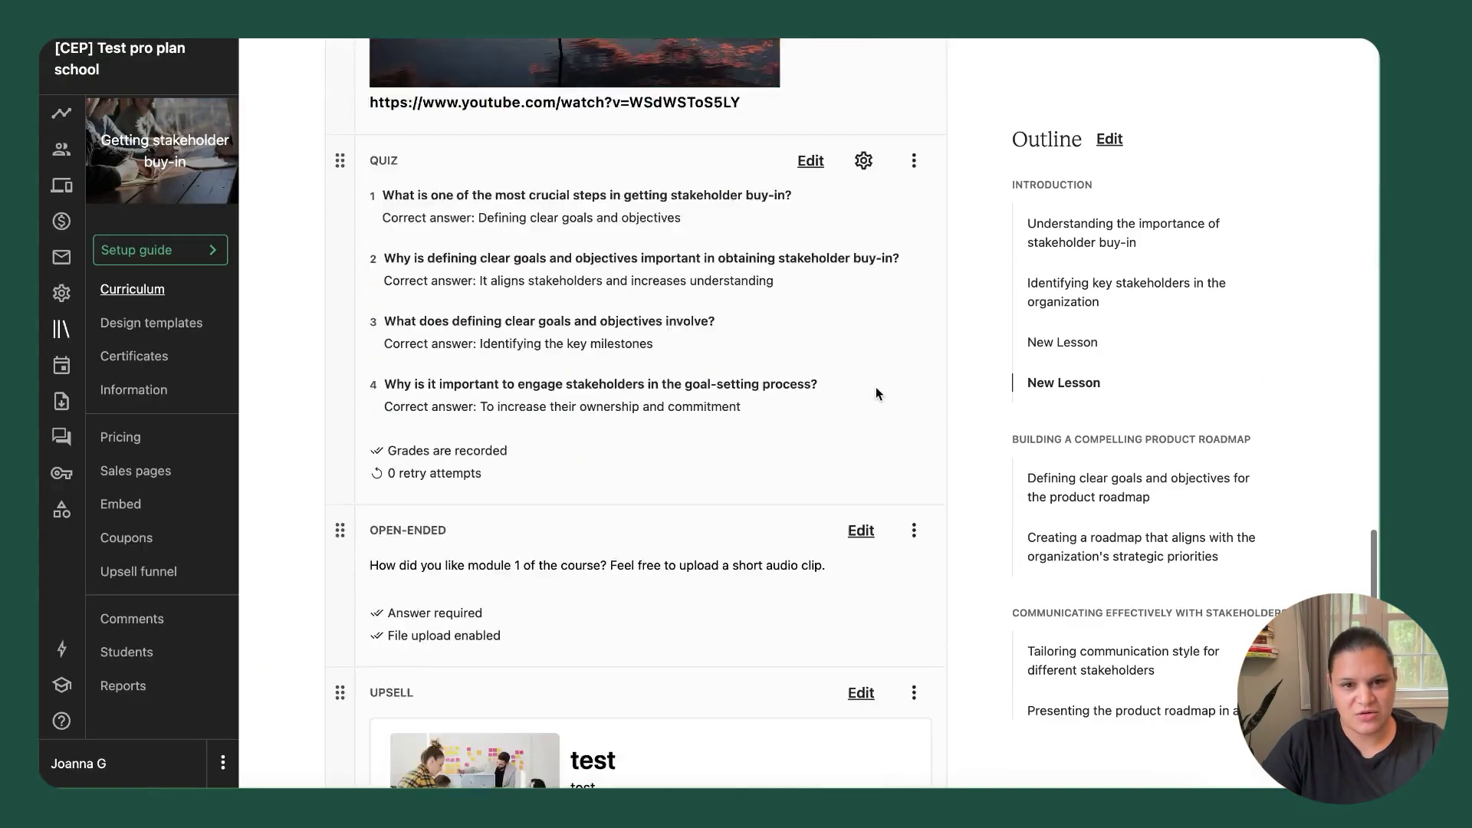
pyautogui.scroll(20, 876, 387)
pyautogui.scroll(-2, 880, 392)
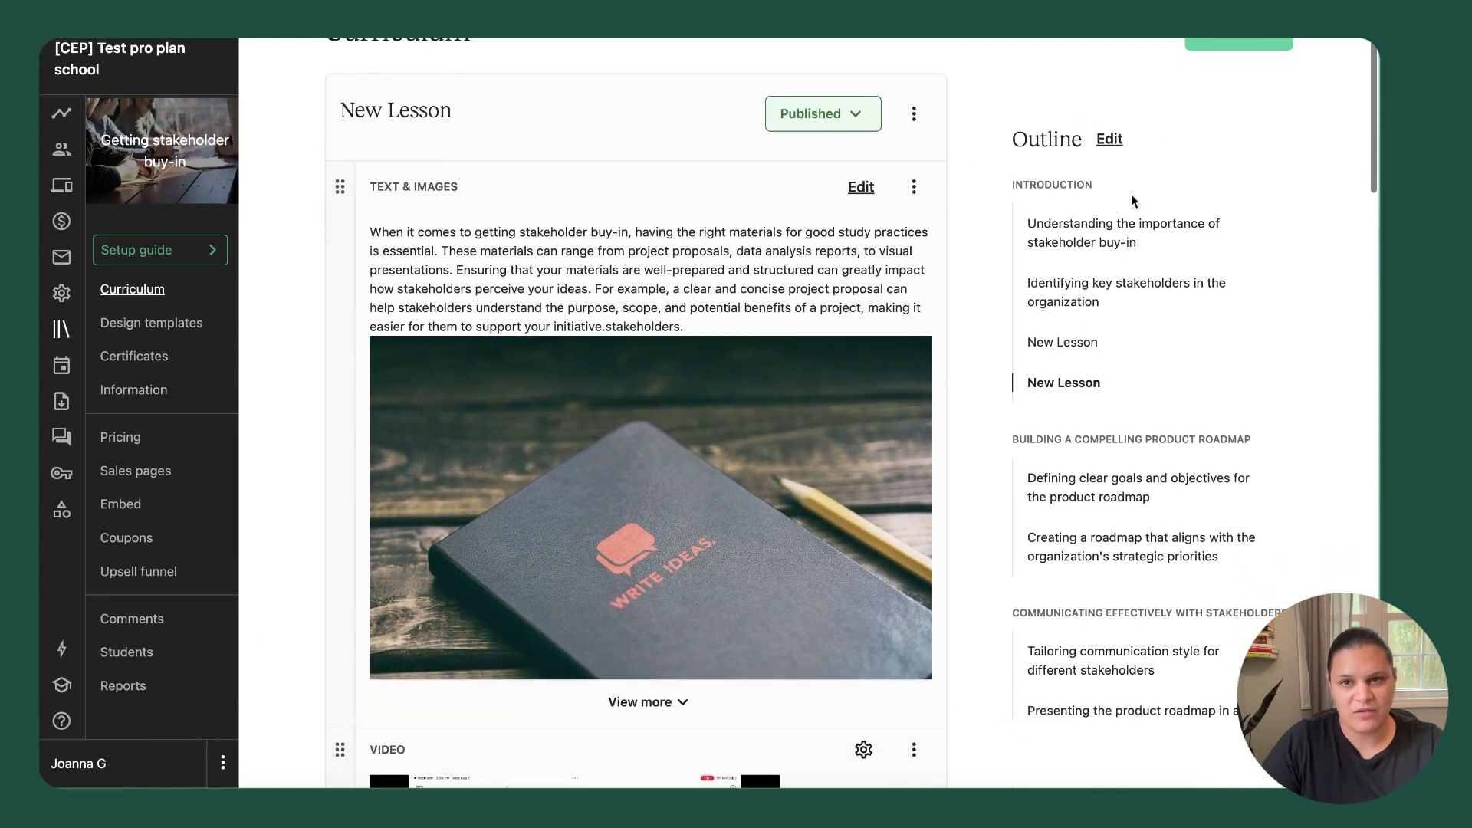
pyautogui.scroll(2, 958, 219)
pyautogui.scroll(-20, 699, 324)
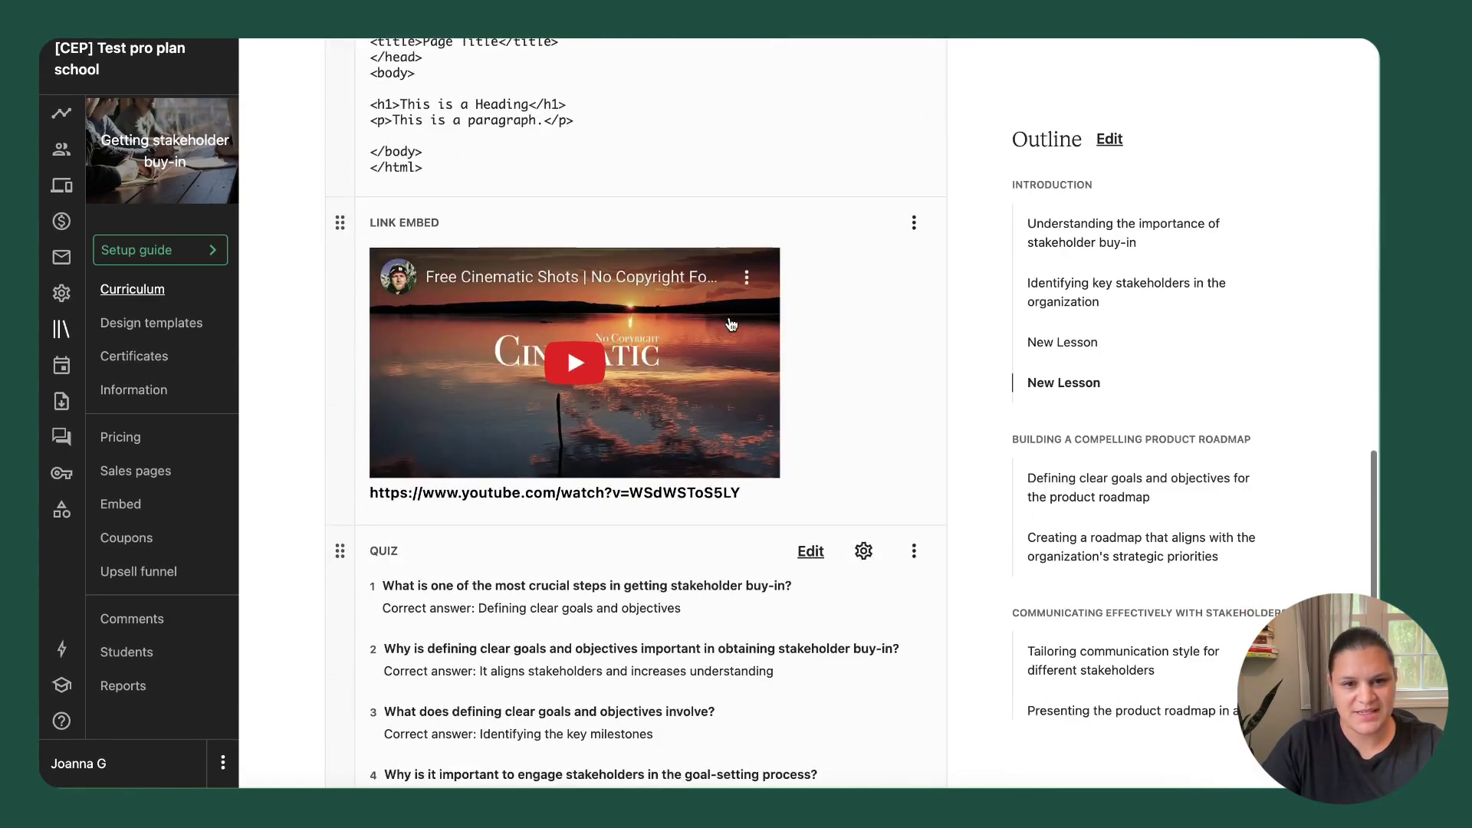
pyautogui.click(420, 719)
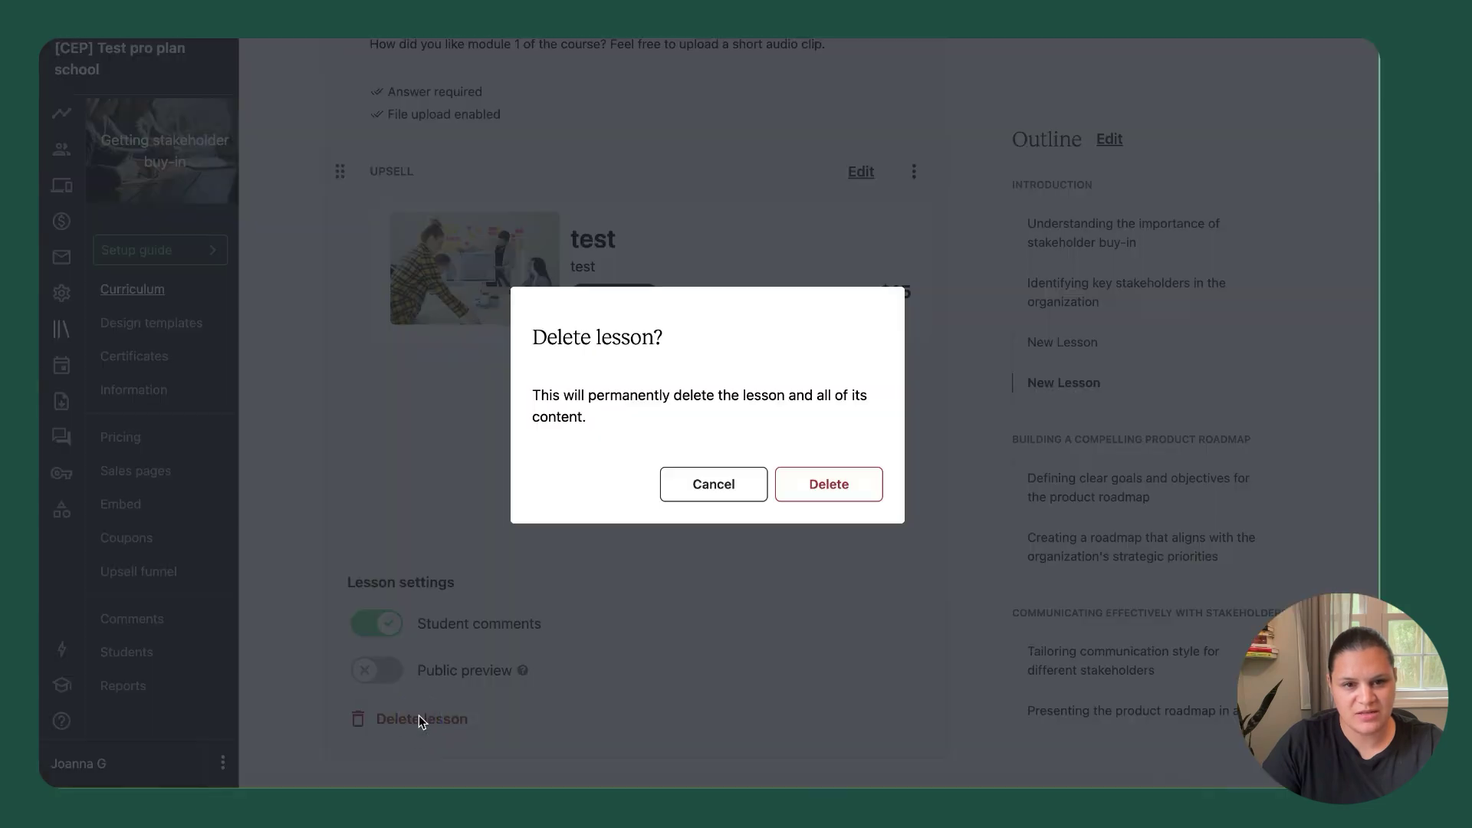
pyautogui.click(719, 486)
pyautogui.scroll(20, 772, 564)
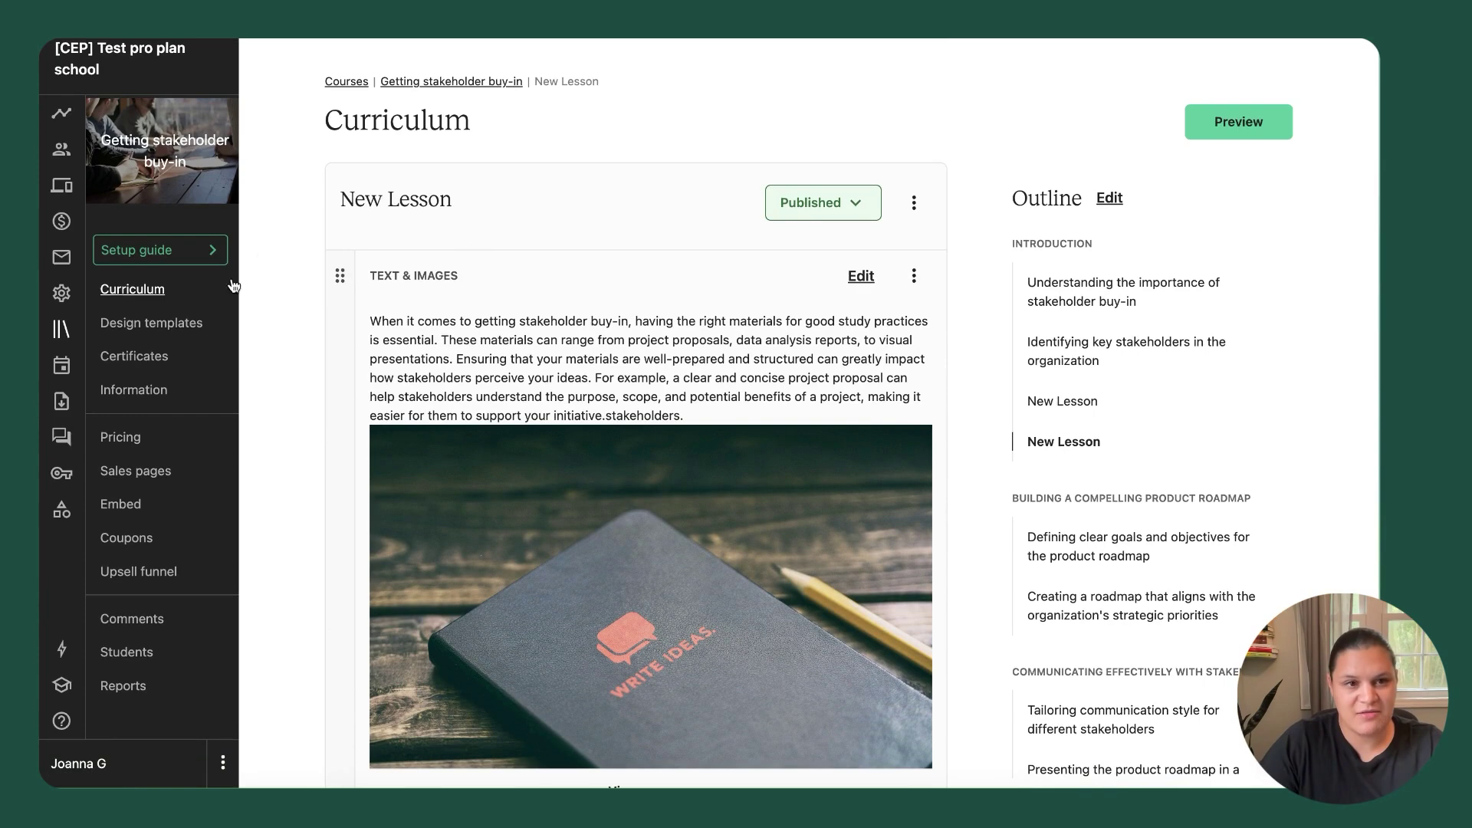
pyautogui.click(157, 292)
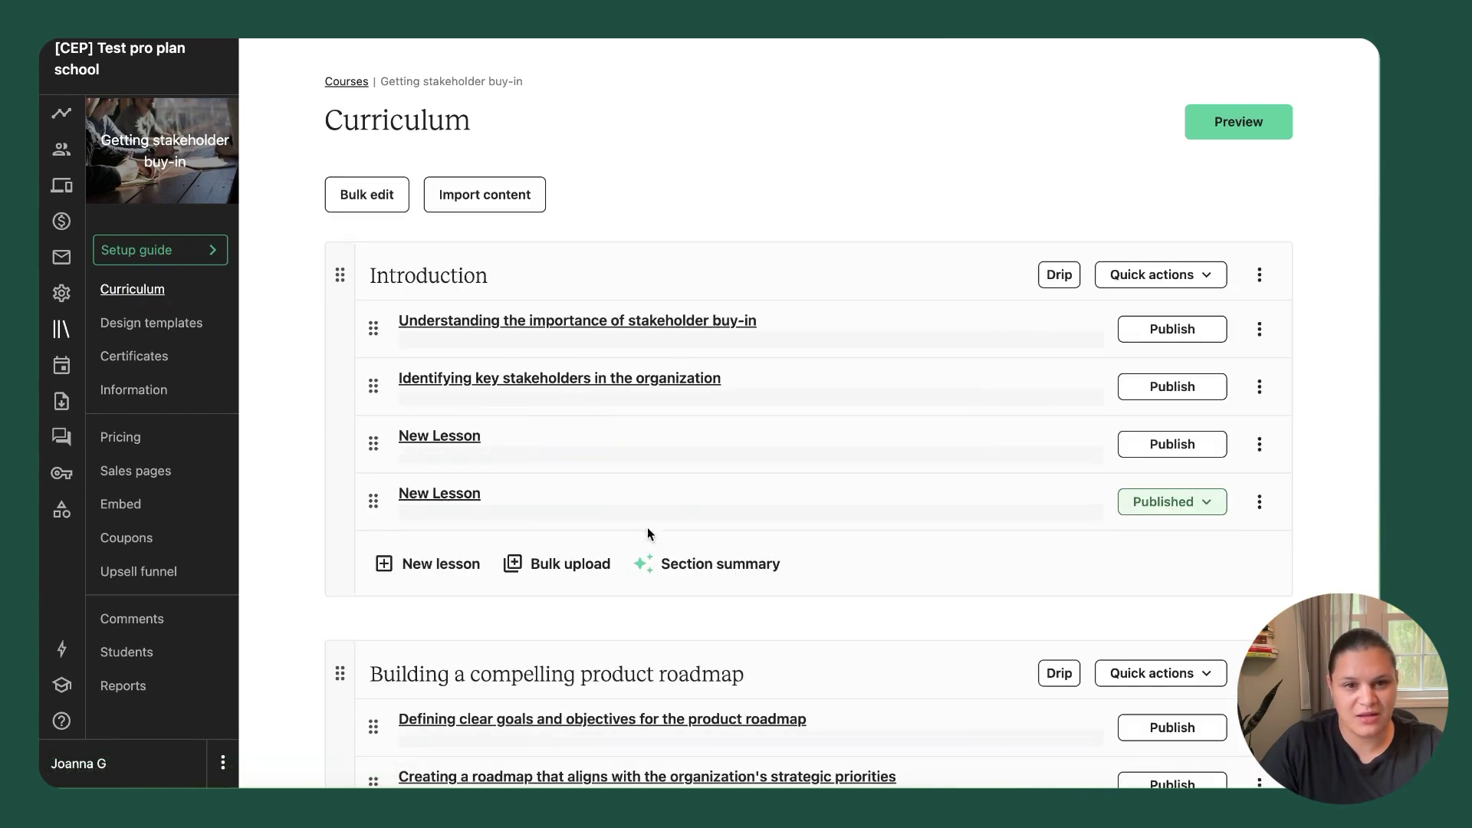